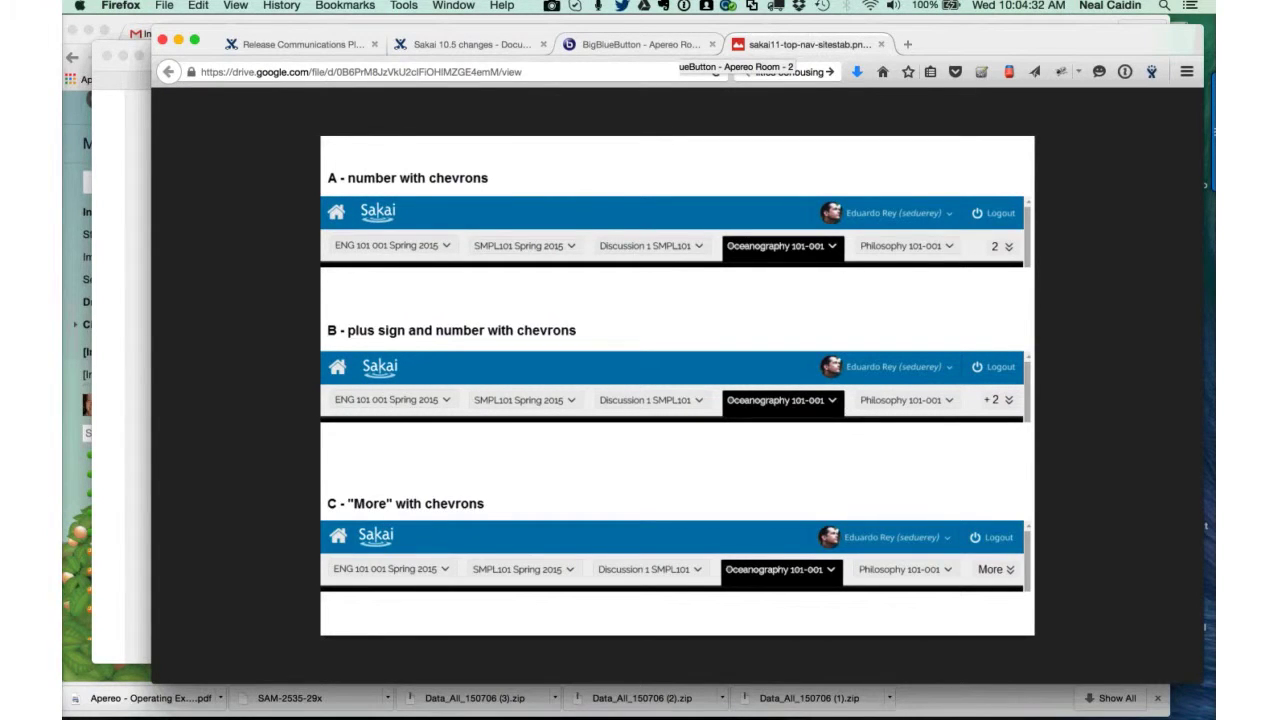
click(640, 44)
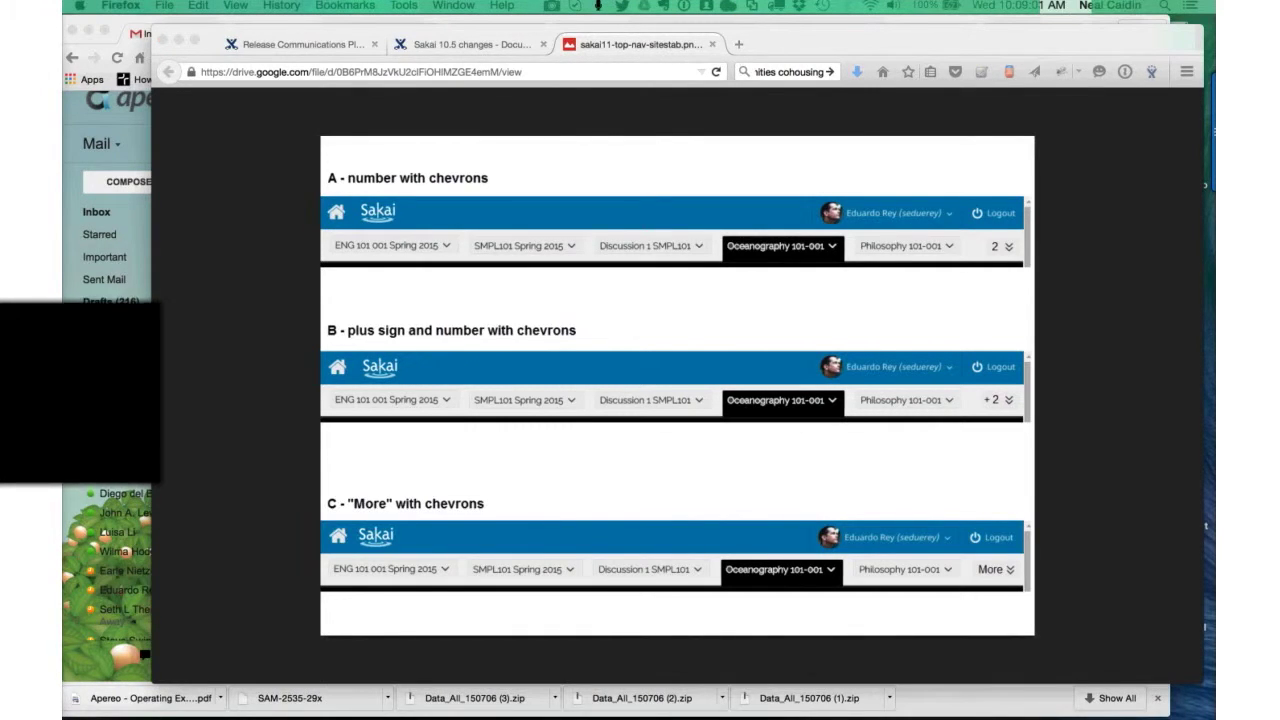
key(super+Tab)
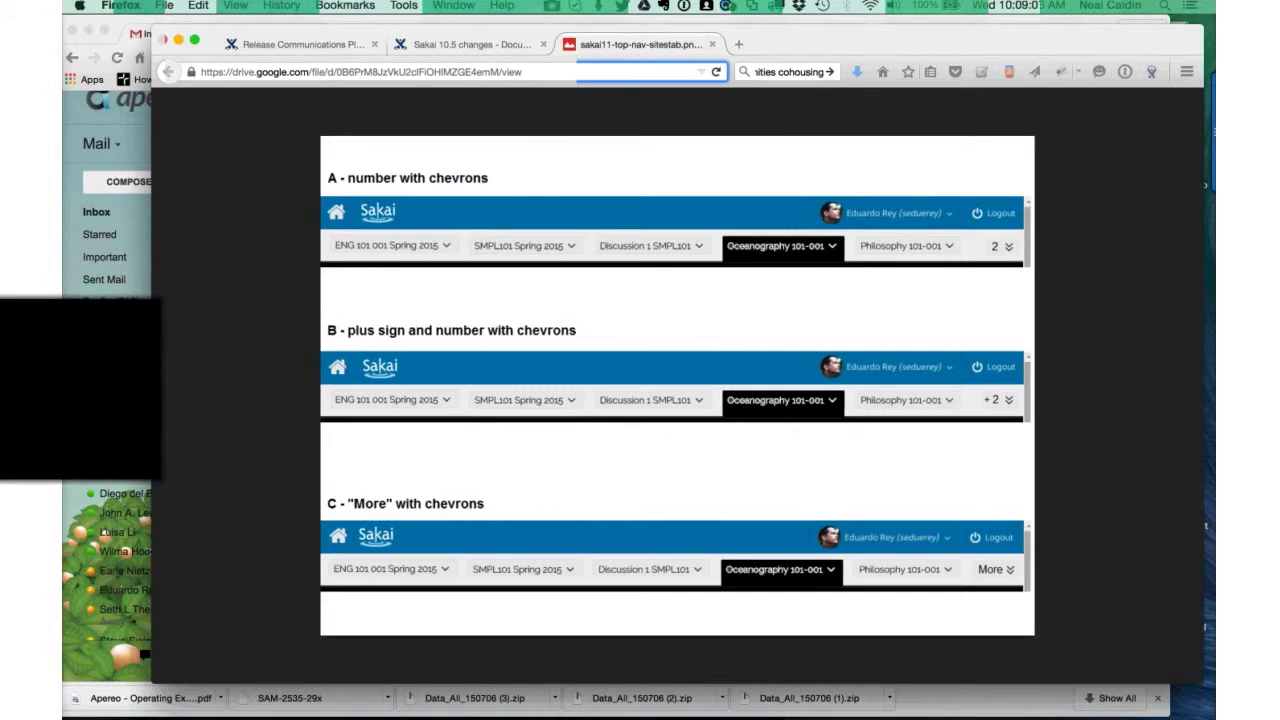
key(super+l)
text(https://jira.sakaiproject.org/browse/SAK-25787)
key(Return)
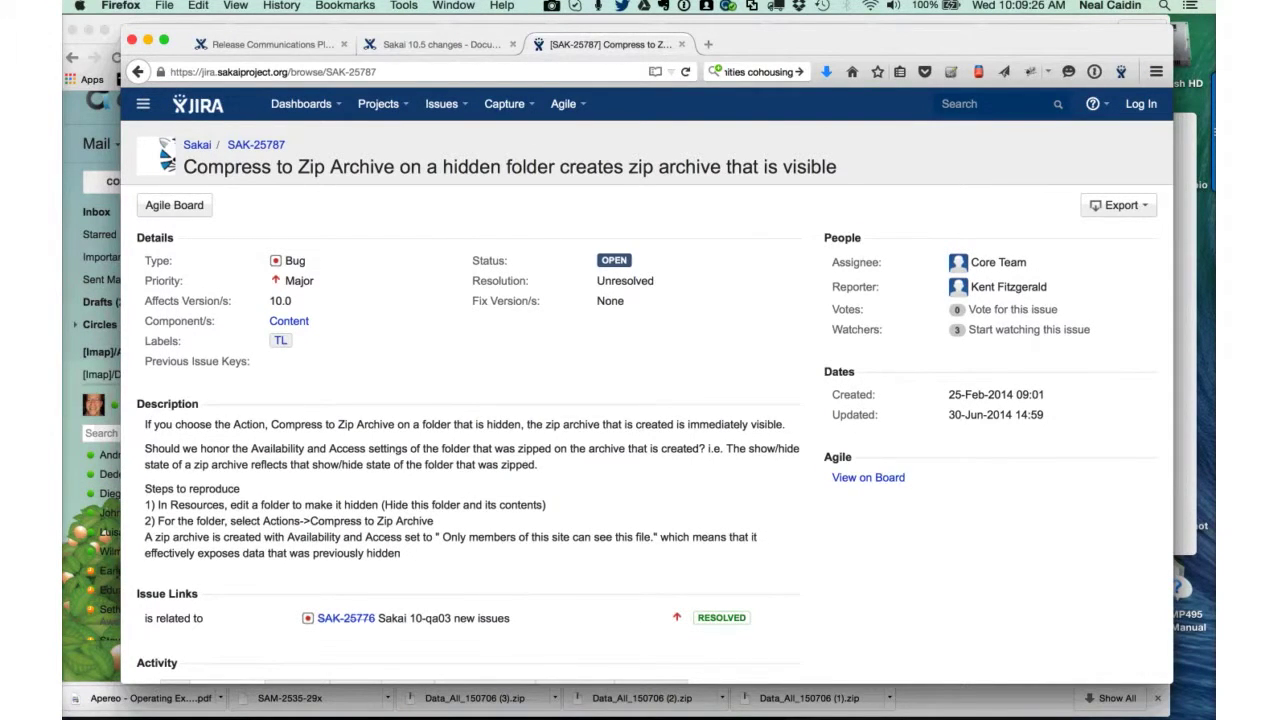
- Review the SAK-25787 issue's details, description, steps to reproduce and comments about zip archives made from hidden folders
scroll(640, 400, down, 3)
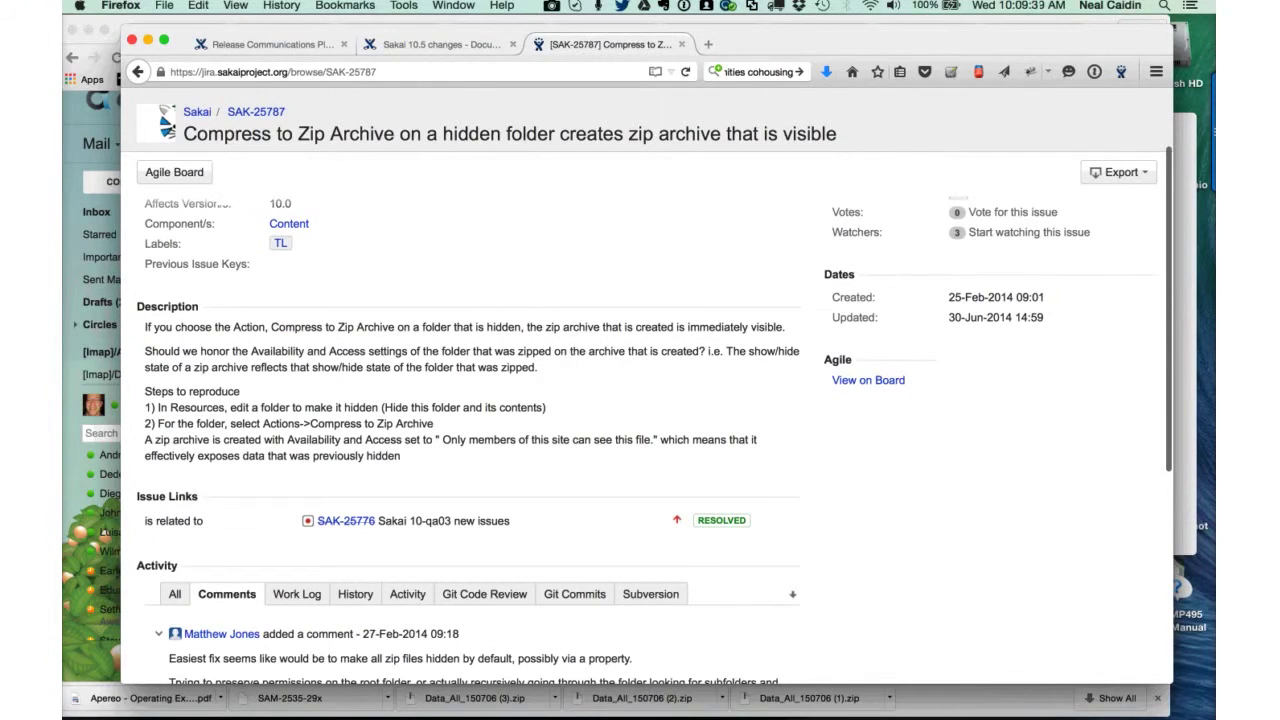
scroll(640, 400, down, 1)
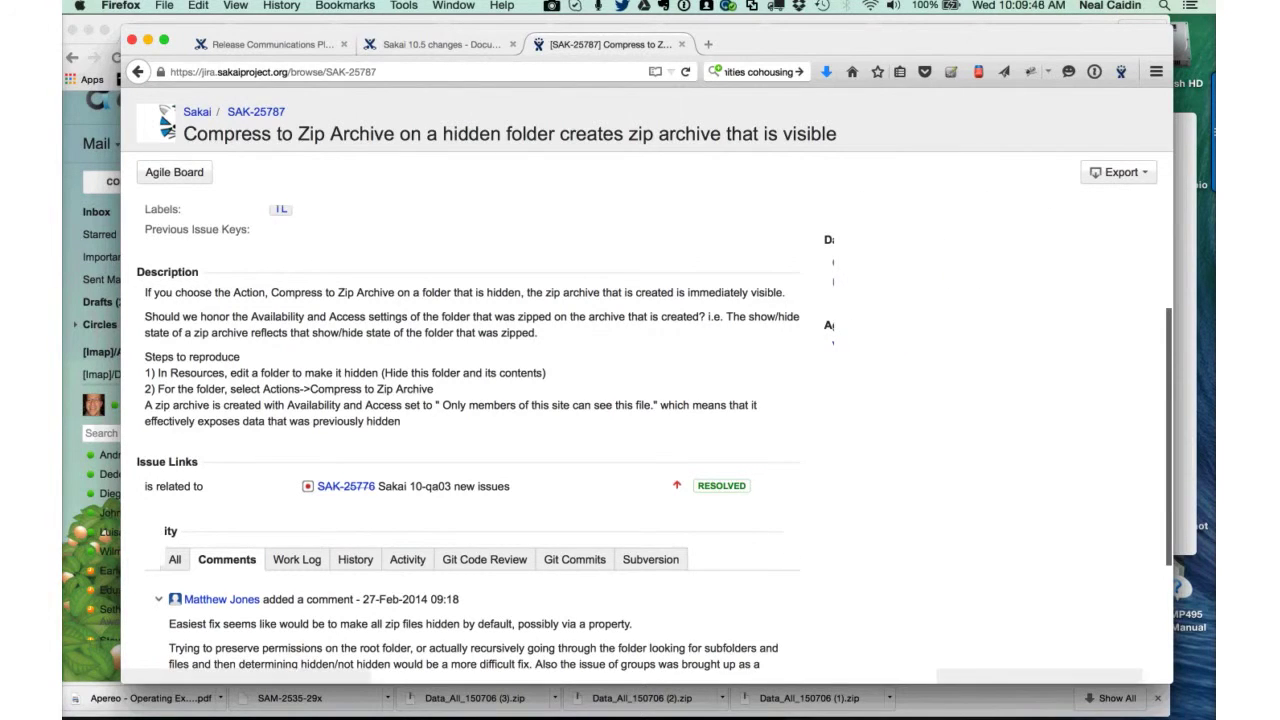
scroll(470, 400, down, 5)
scroll(470, 400, up, 5)
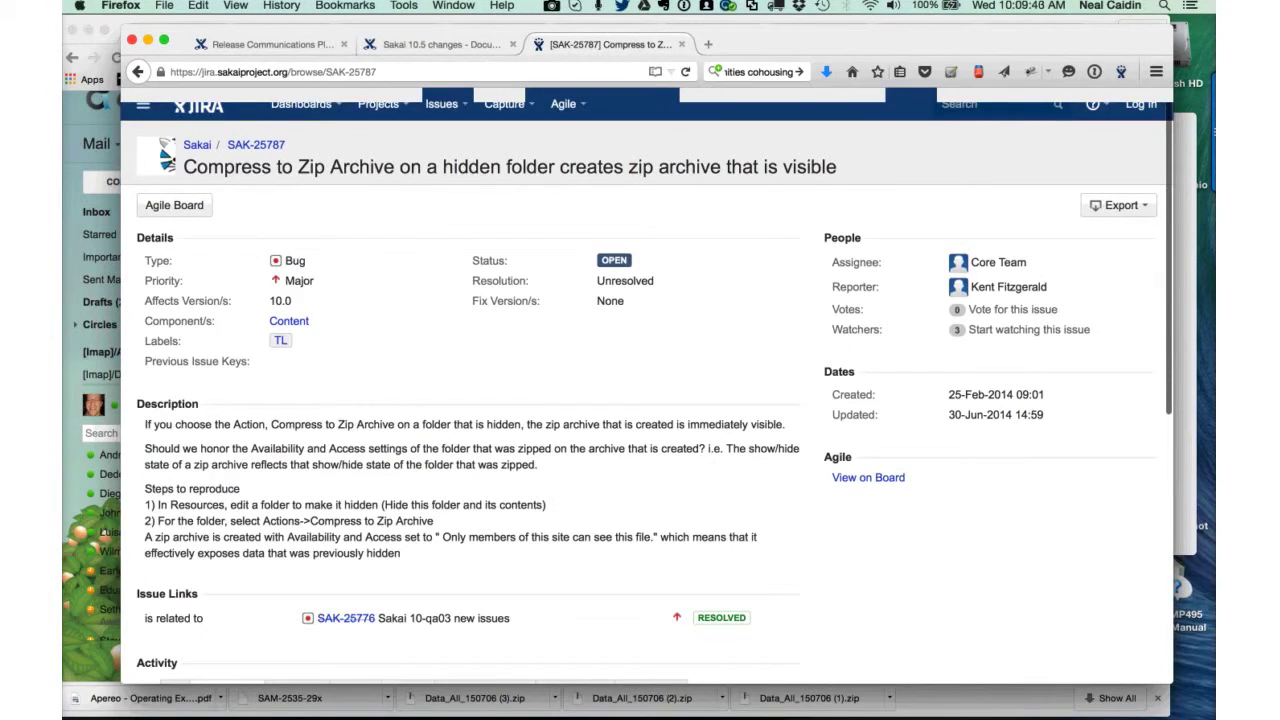
scroll(470, 400, down, 1)
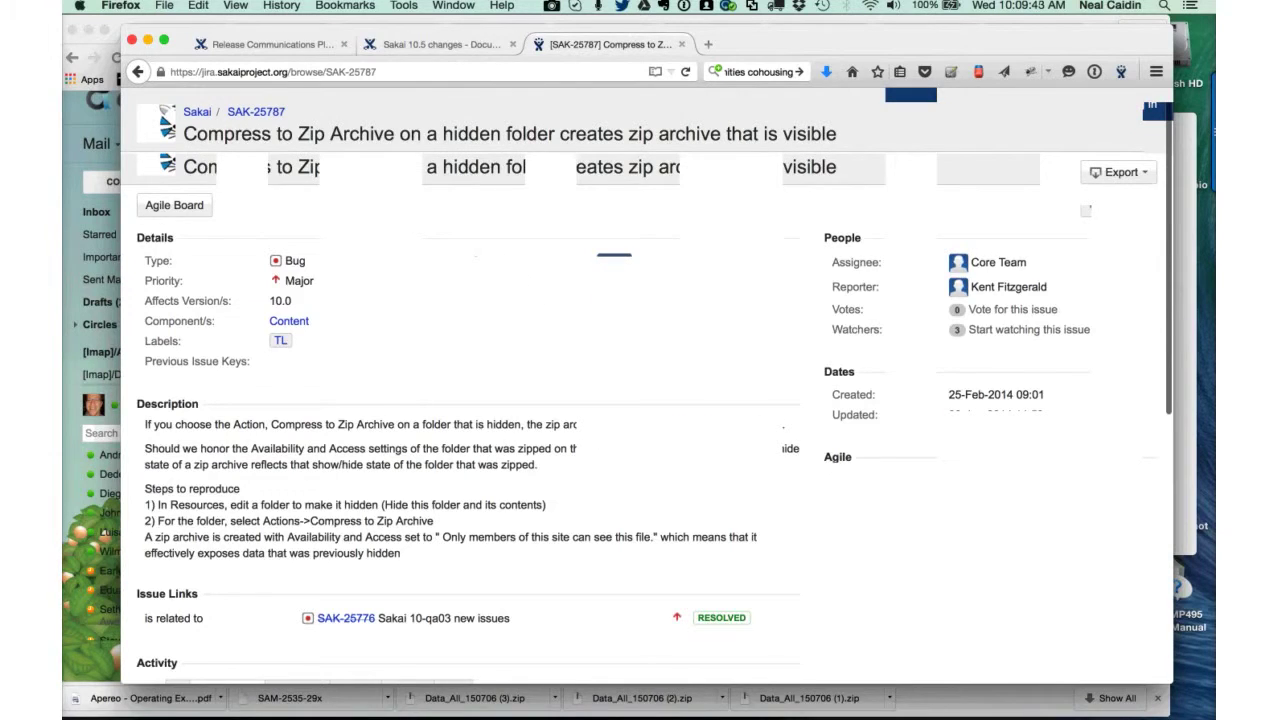
scroll(470, 400, down, 2)
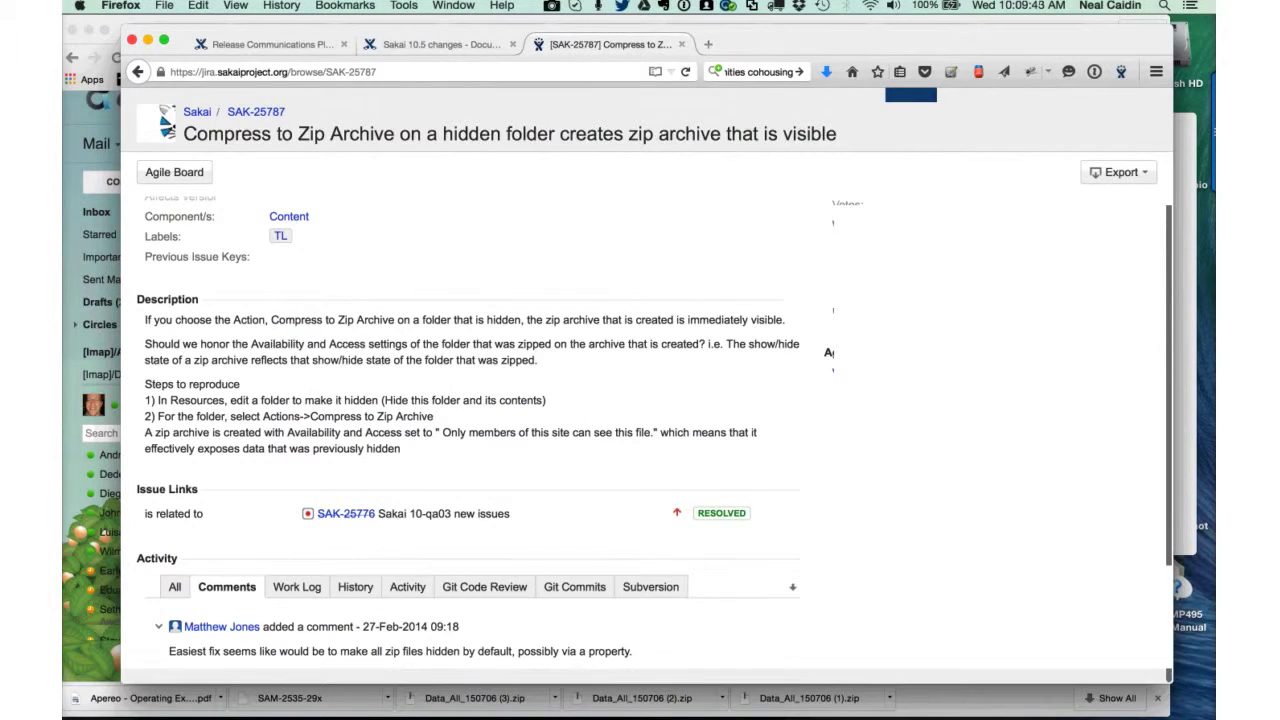
scroll(470, 400, down, 5)
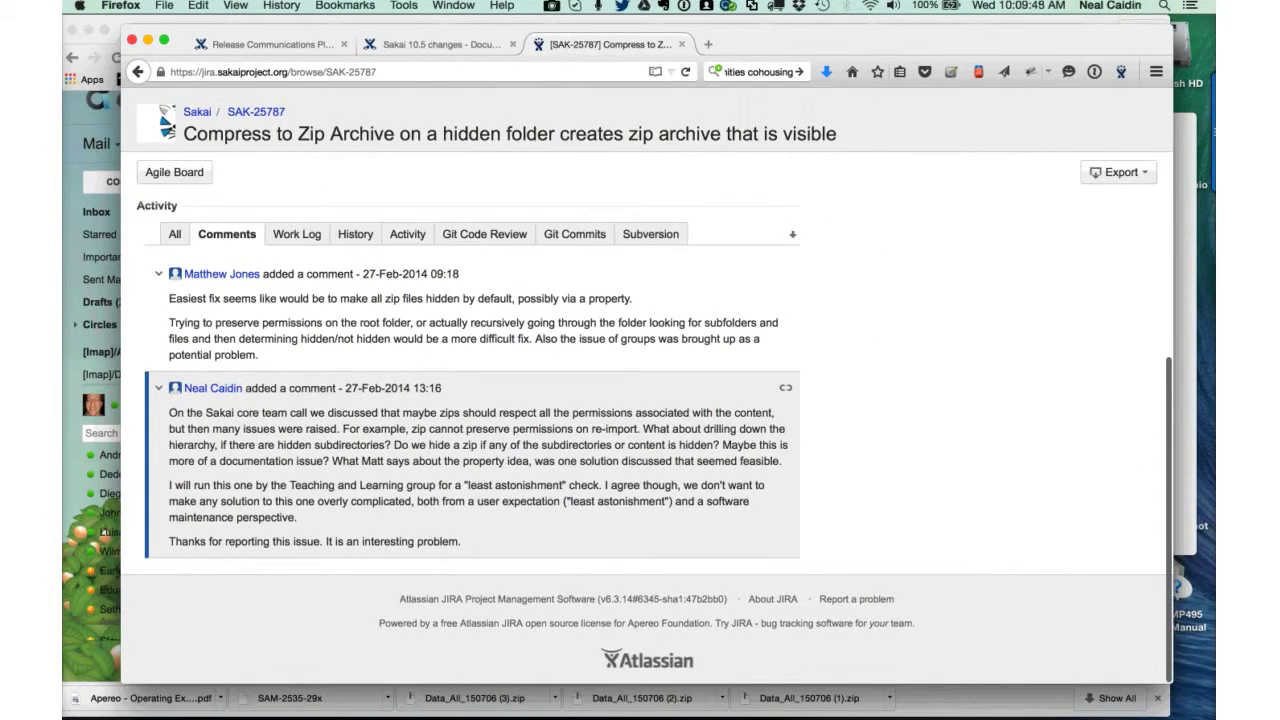
scroll(470, 400, down, 1)
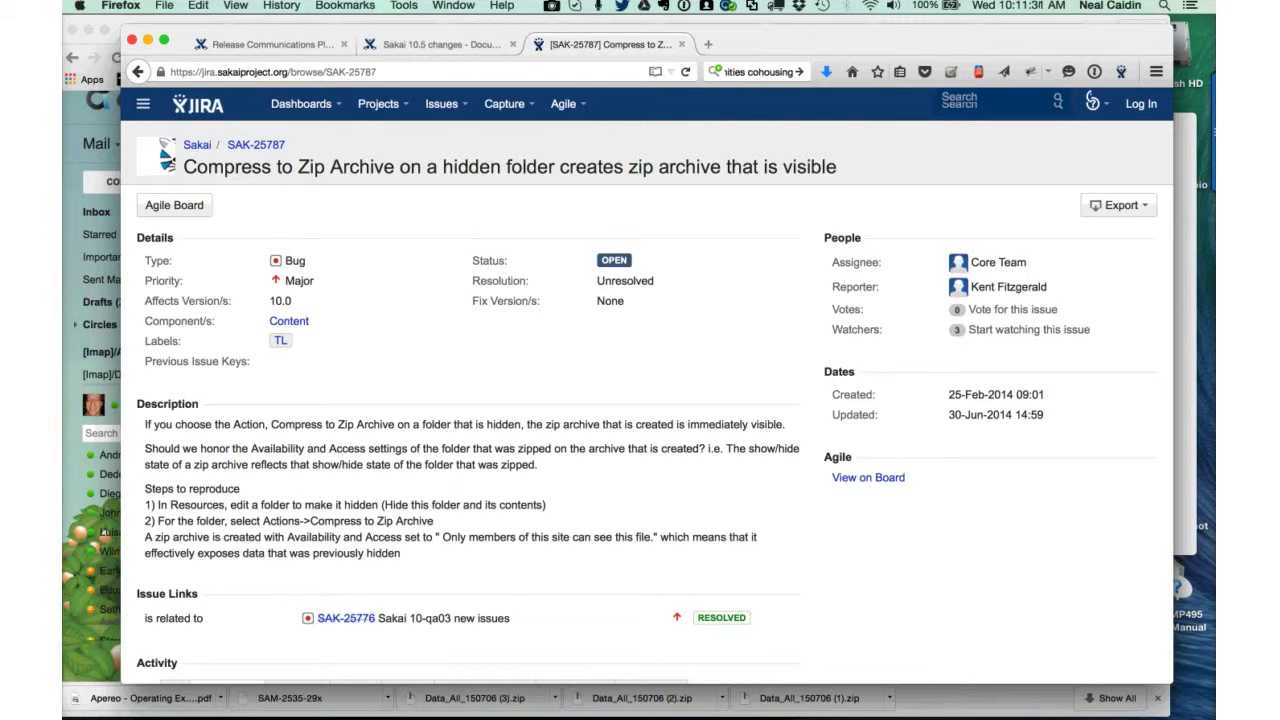
scroll(640, 400, down, 3)
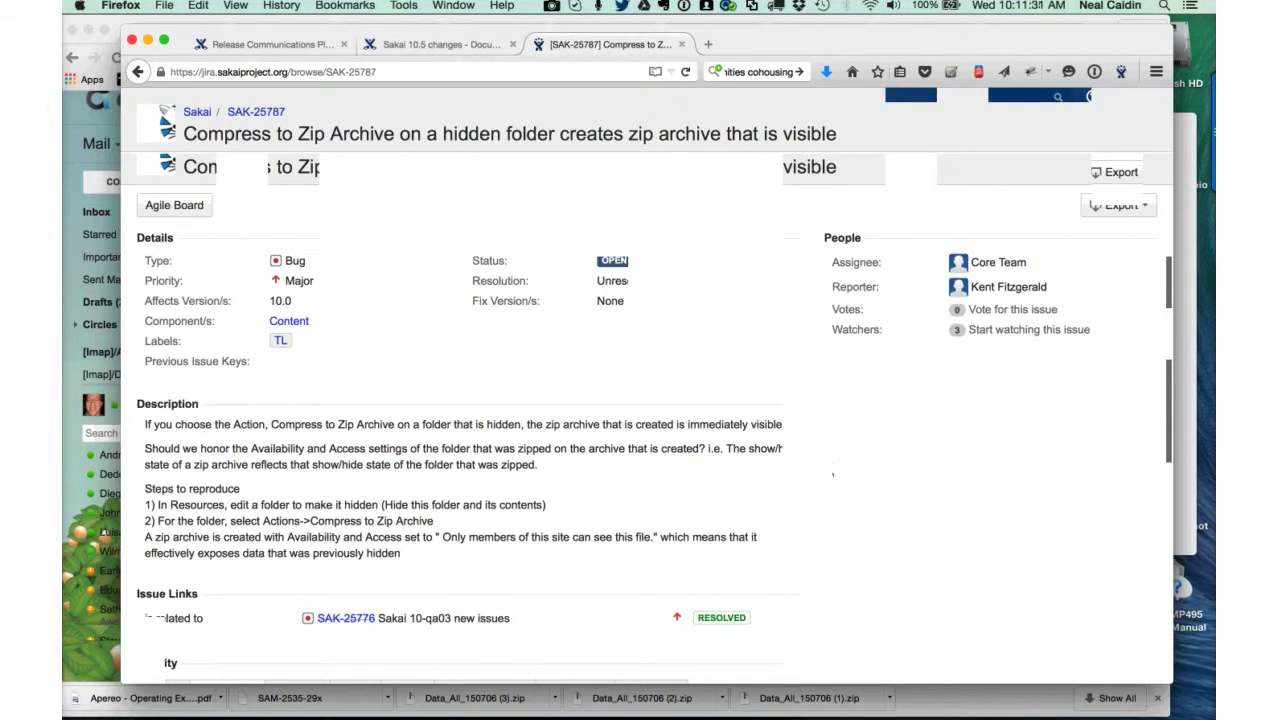
scroll(640, 400, down, 2)
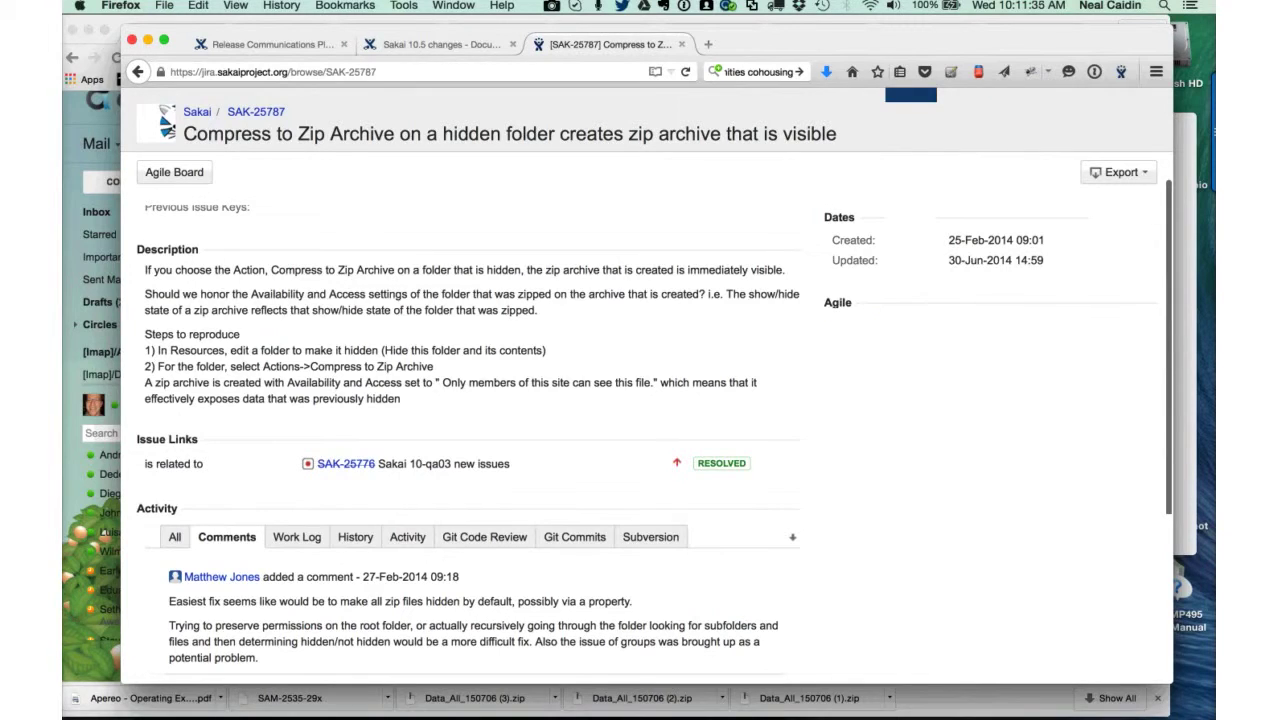
scroll(470, 450, down, 2)
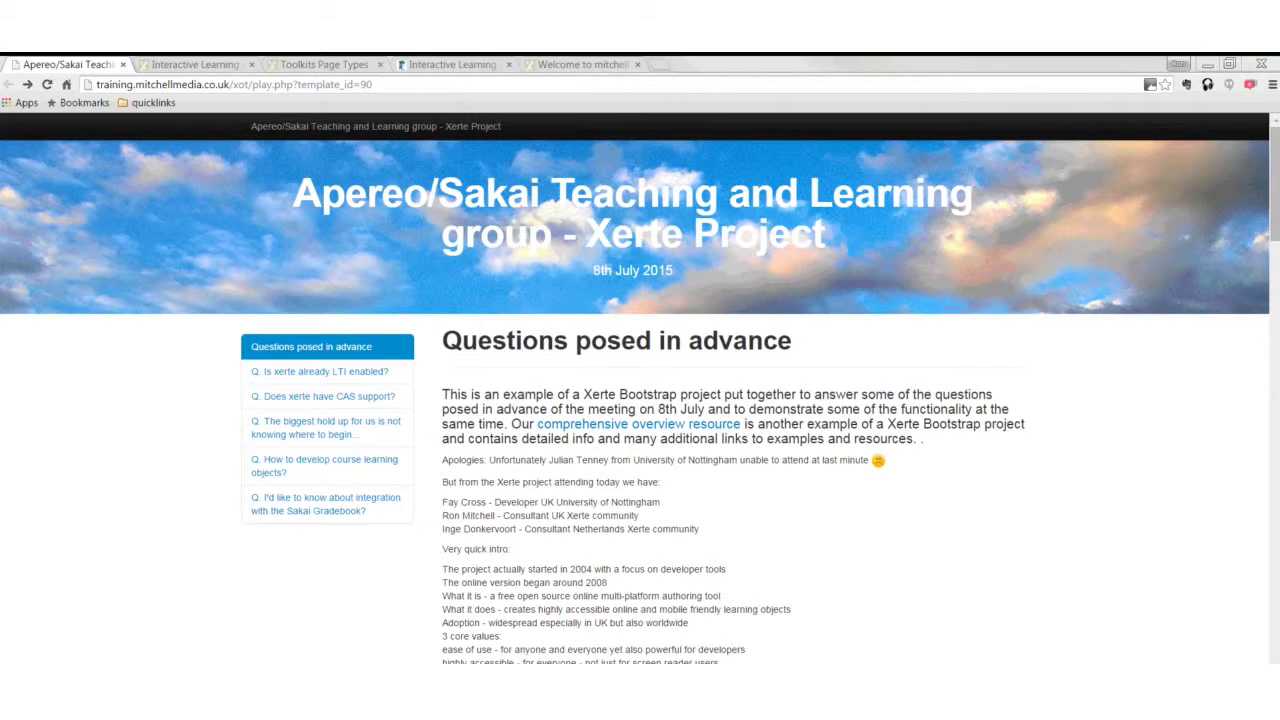
- Restore the maximized Xerte project browser window to a floating window and reposition it to fill the shared screen
key(super+Down)
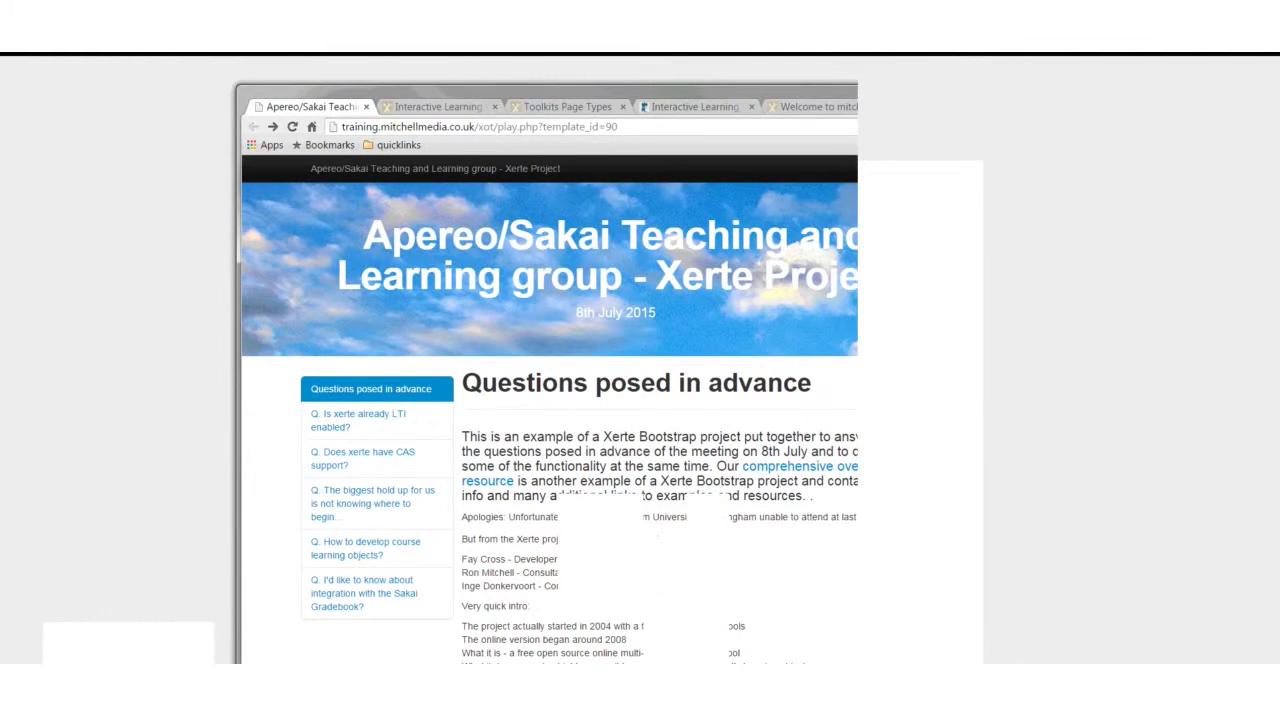
drag(560, 88, 341, 60)
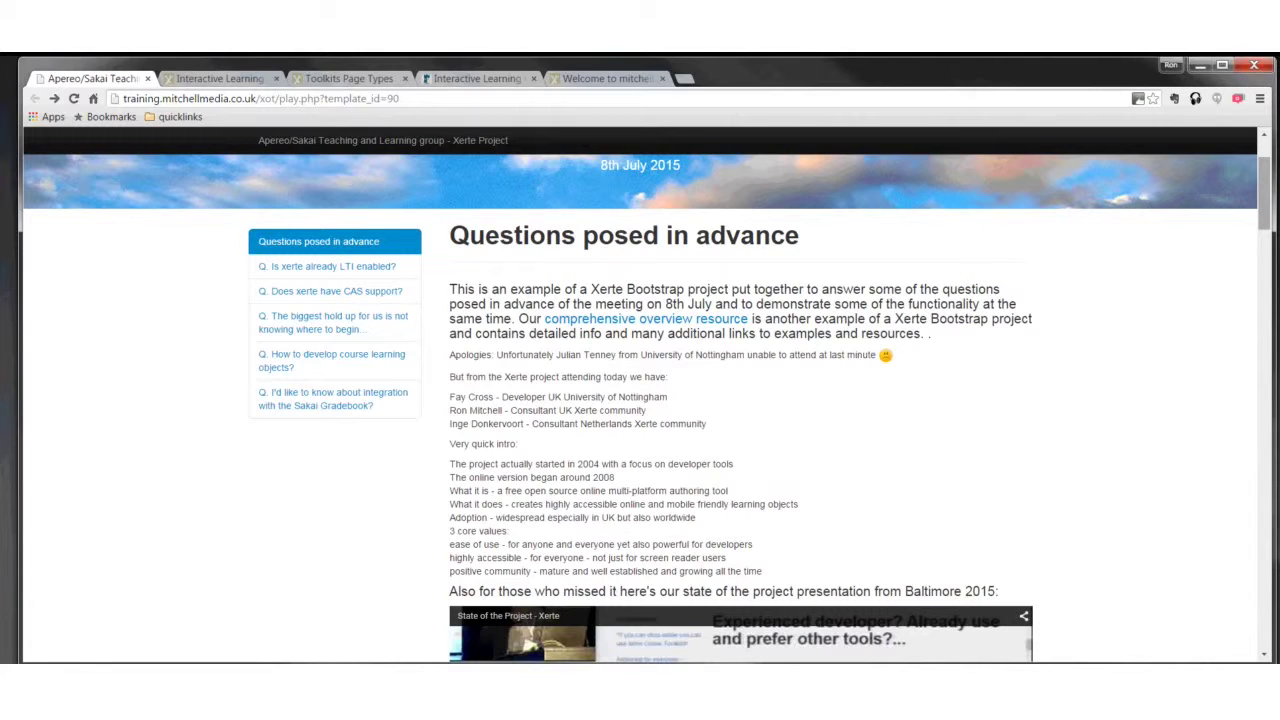
- Examine the "Questions posed in advance" section, including the quick intro, core values and the State of the Project video
scroll(640, 400, down, 1)
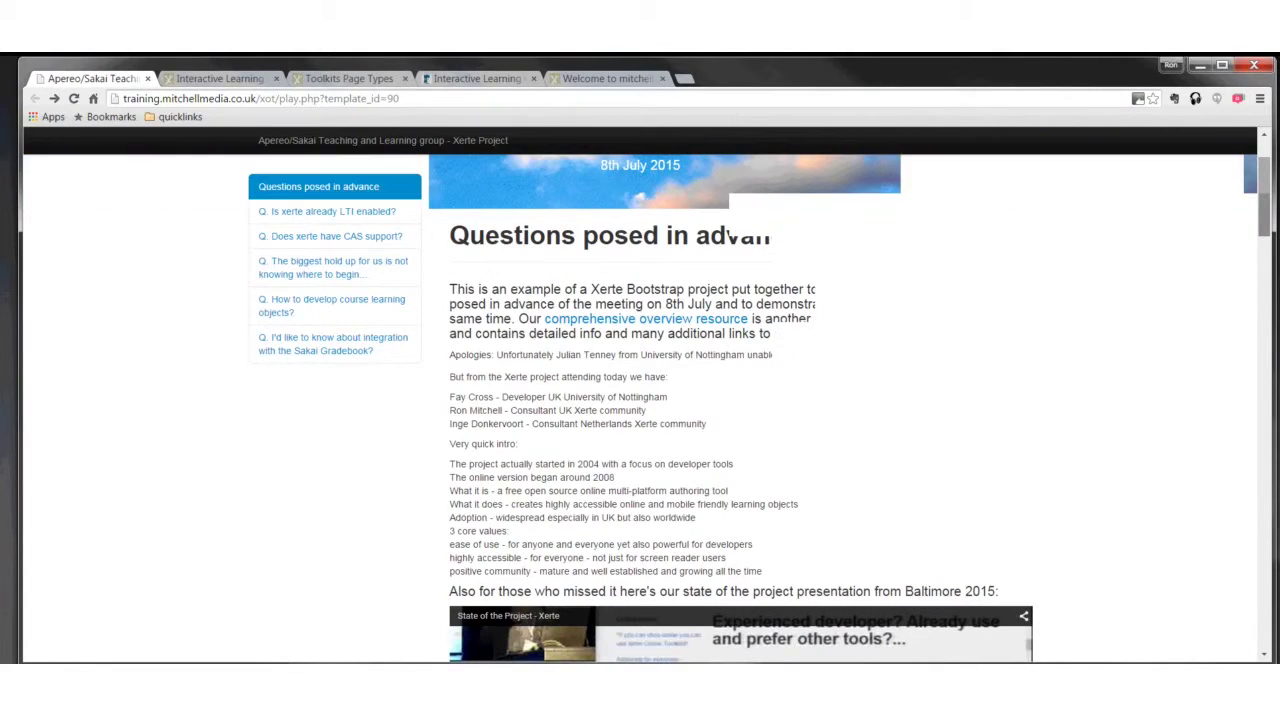
scroll(640, 400, down, 3)
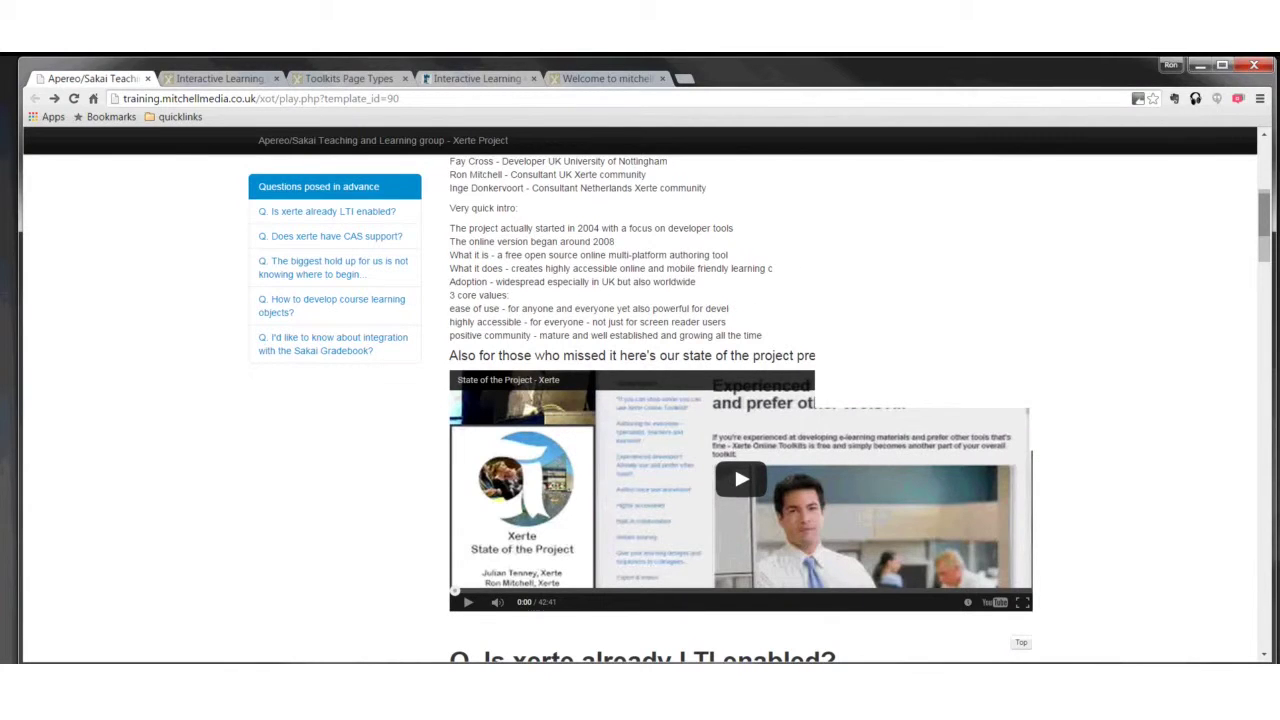
scroll(740, 400, down, 1)
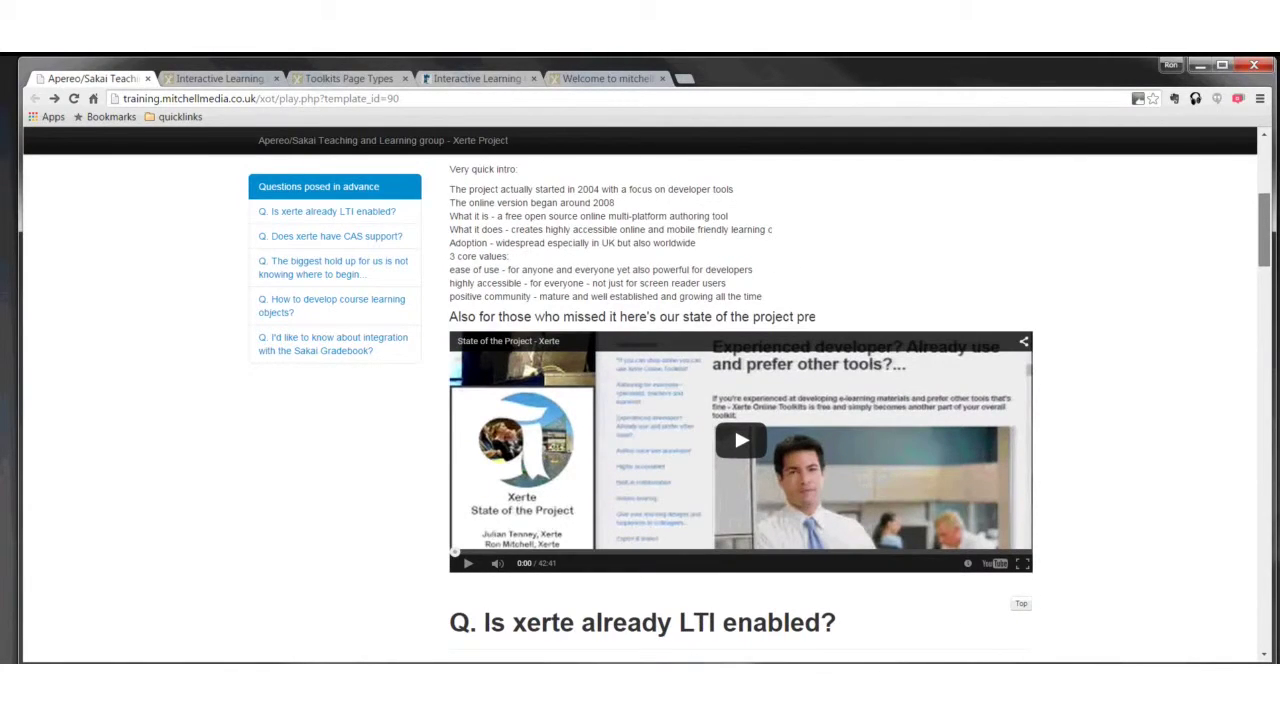
scroll(740, 400, up, 2)
scroll(734, 489, up, 1)
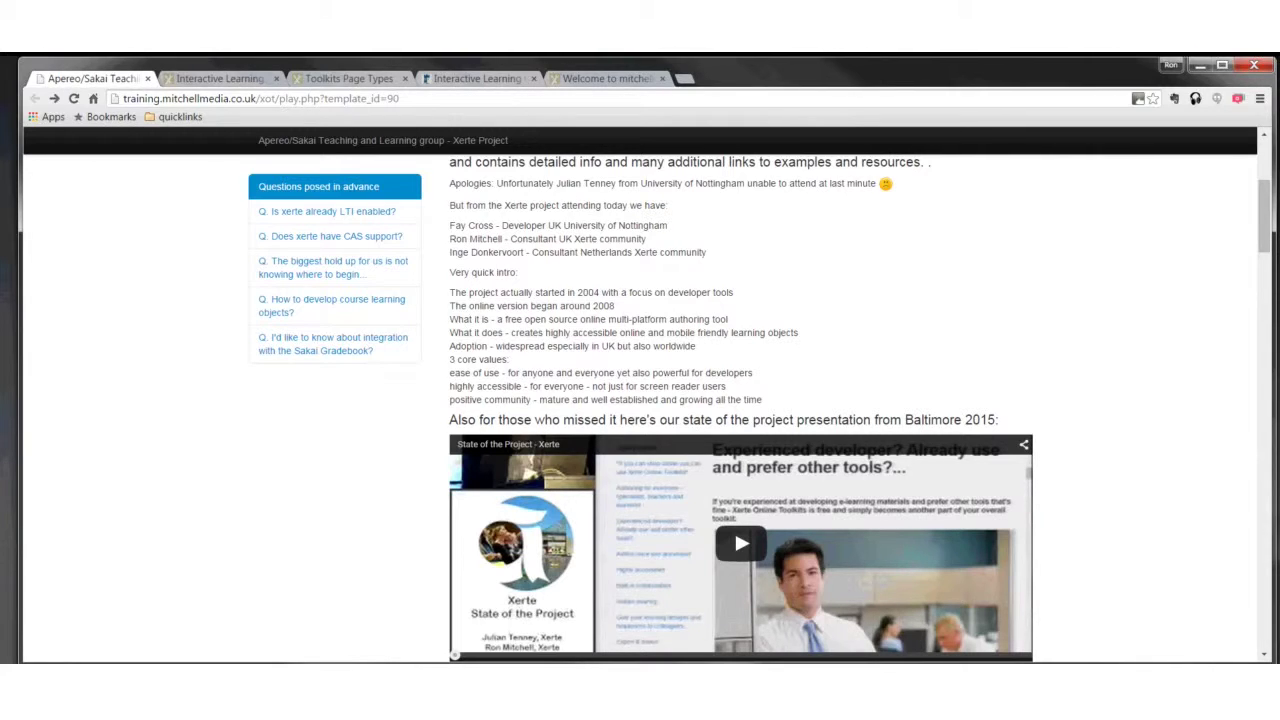
scroll(740, 410, down, 1)
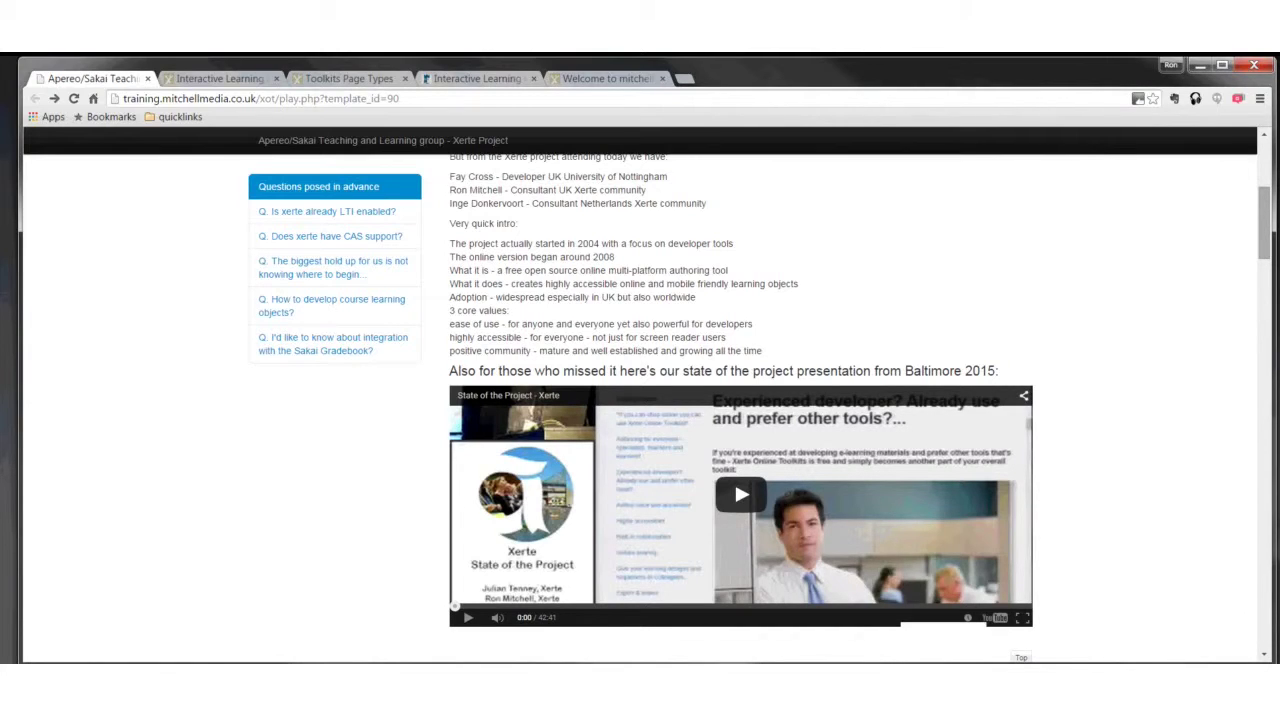
scroll(740, 400, down, 1)
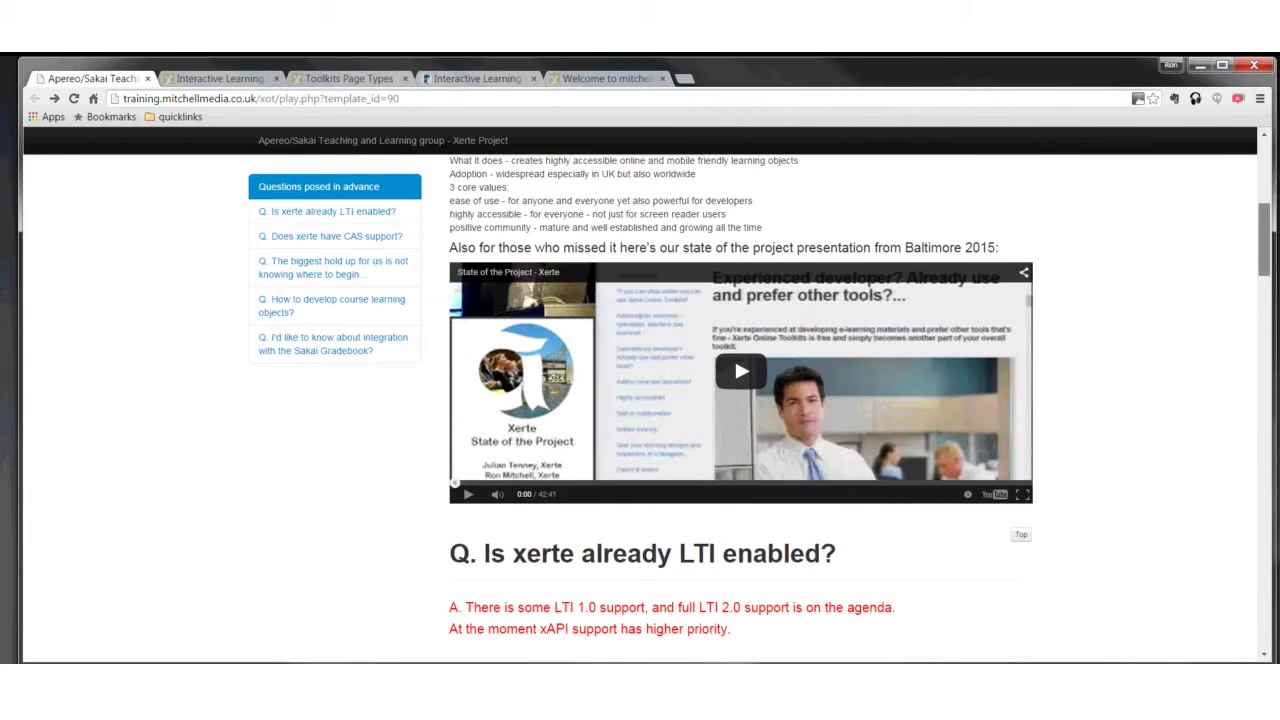
scroll(740, 400, down, 1)
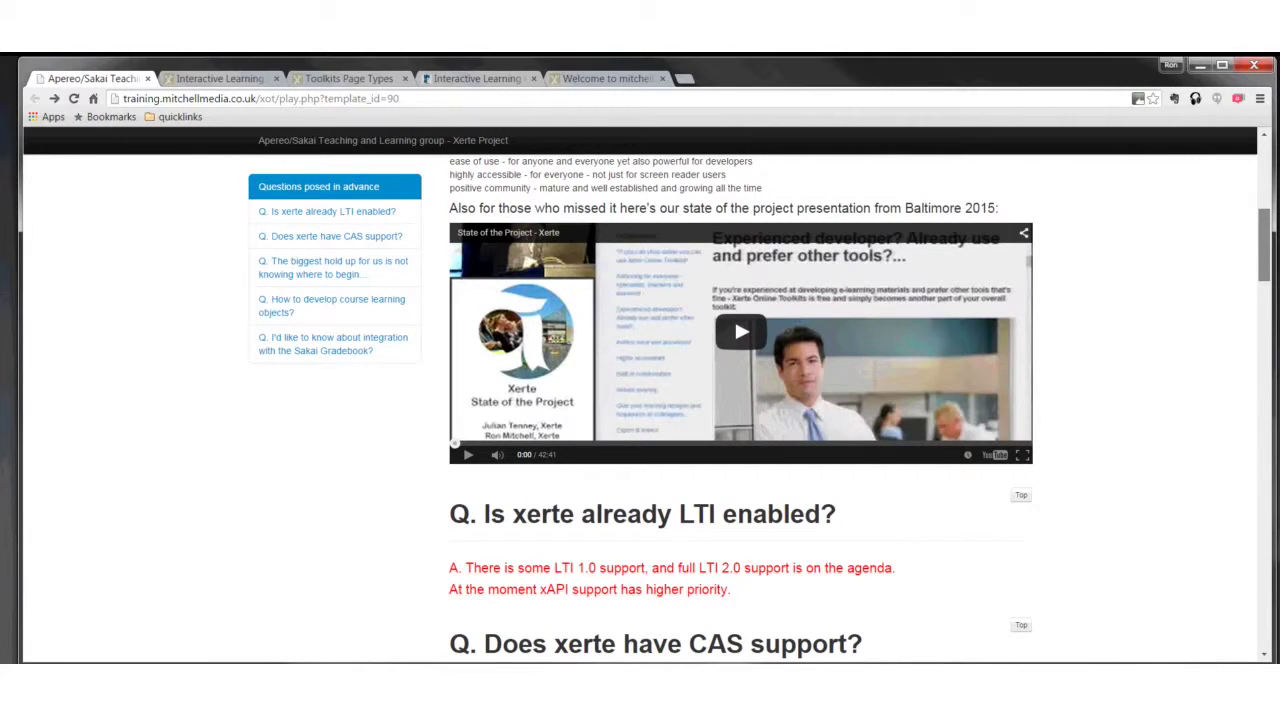
scroll(734, 317, up, 4)
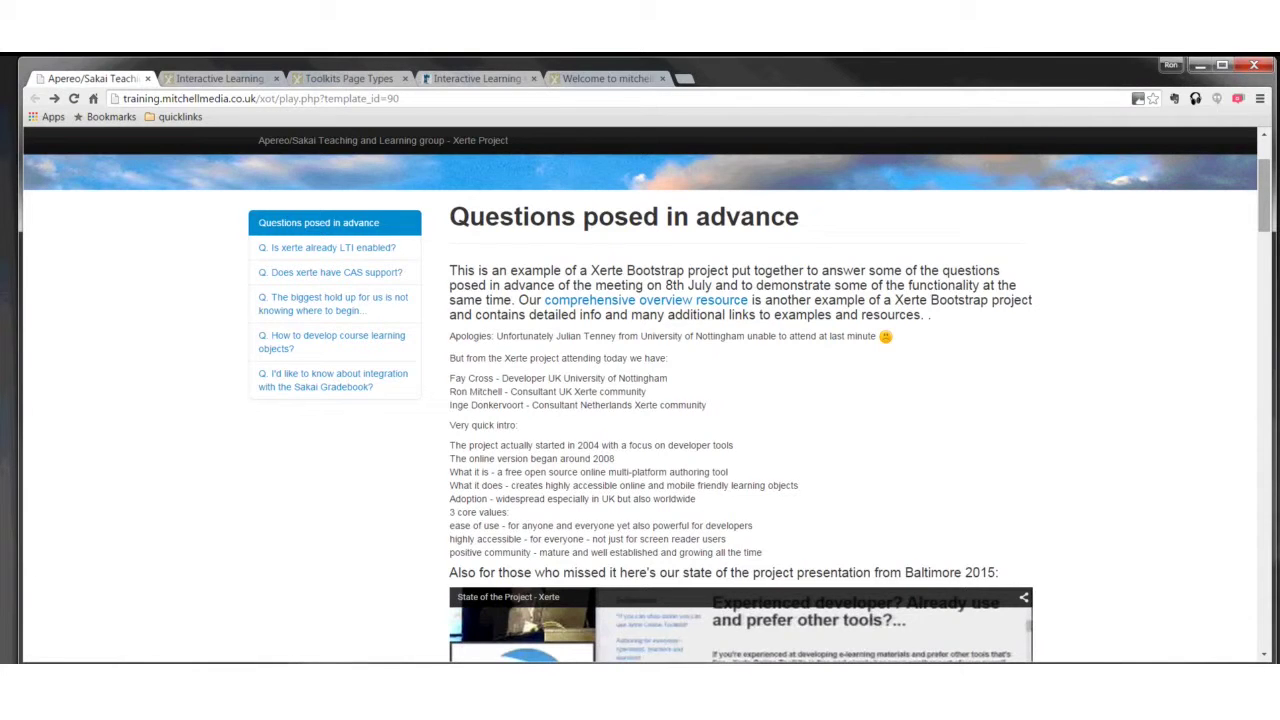
- Read the questions and answers on Xerte's LTI and CAS support
scroll(640, 400, down, 1)
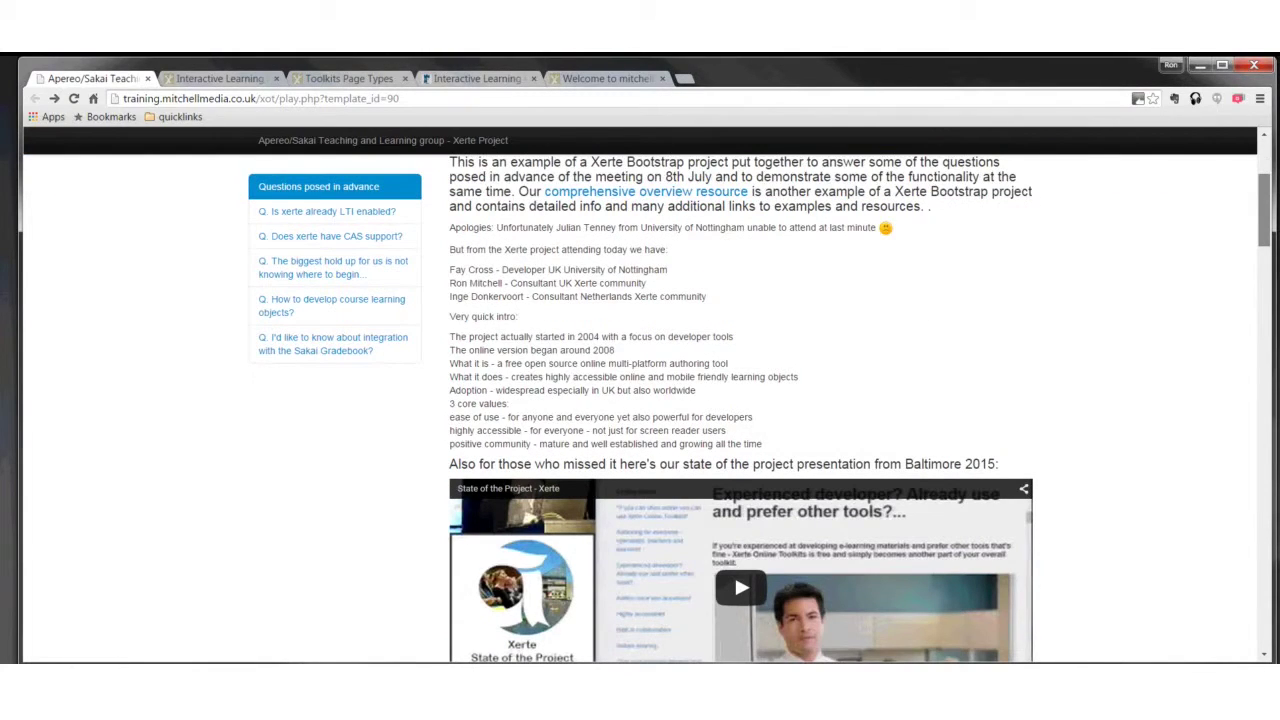
scroll(734, 573, down, 2)
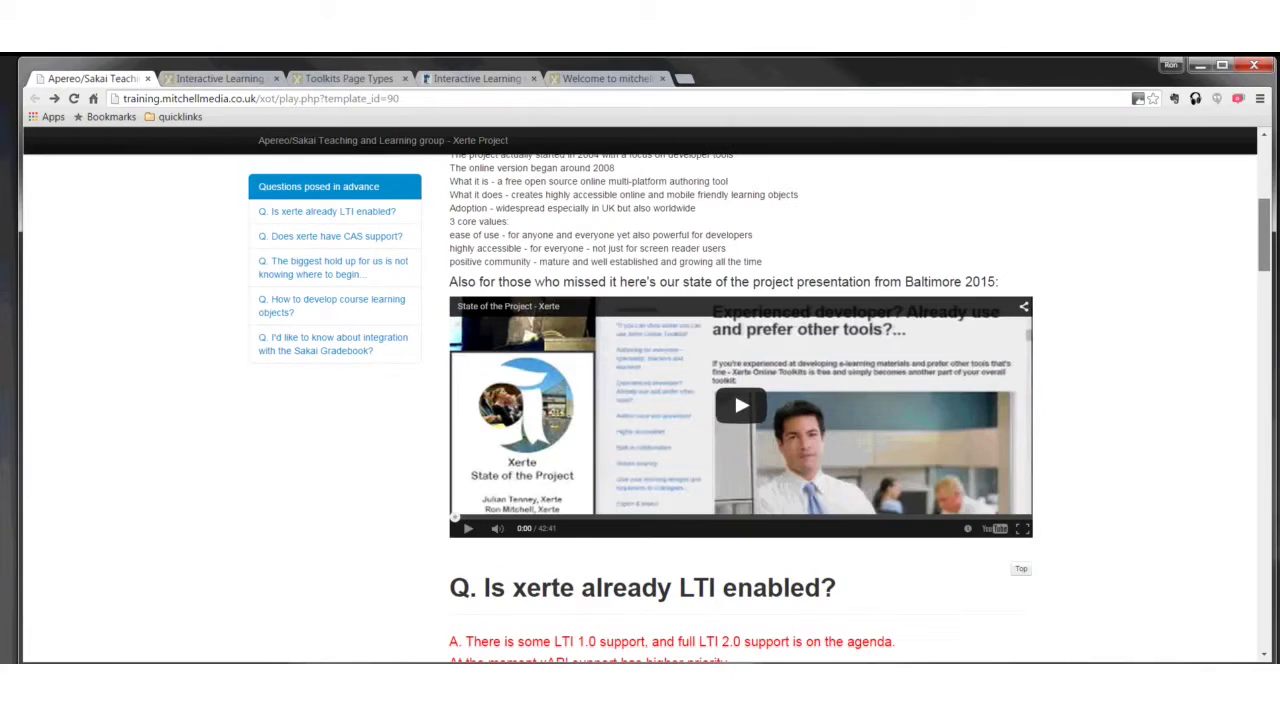
scroll(734, 297, down, 1)
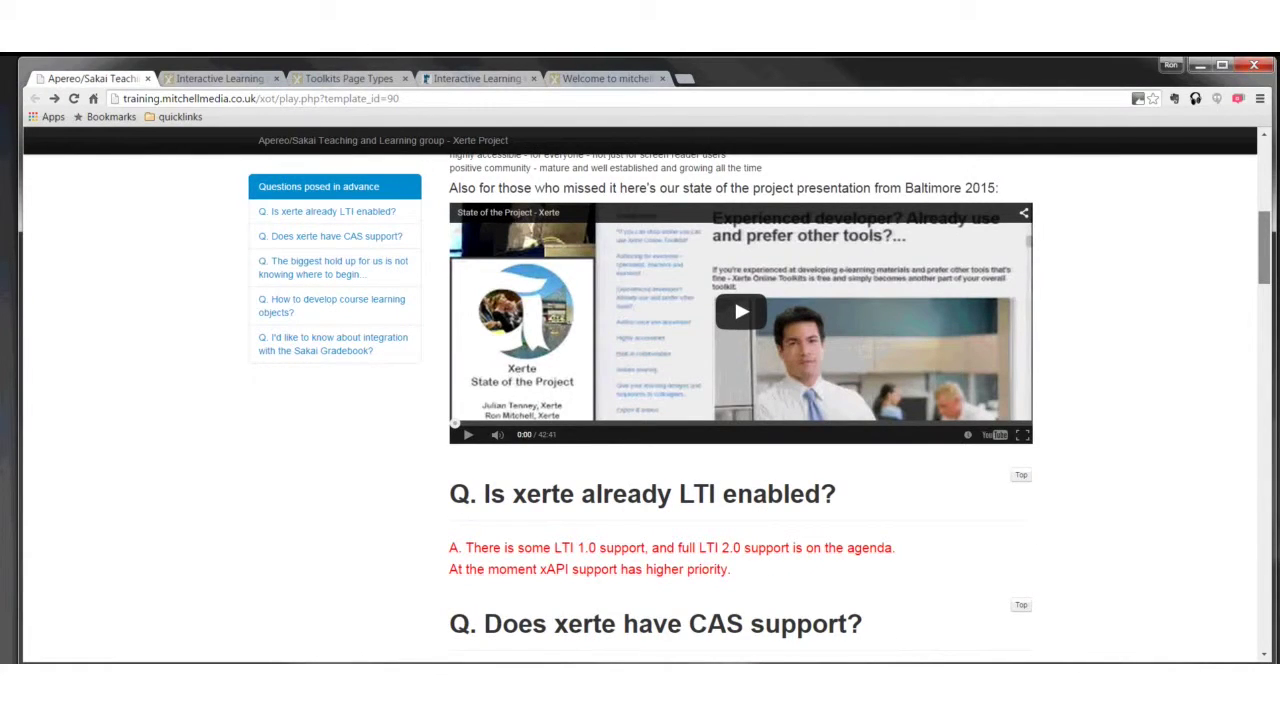
scroll(734, 297, down, 1)
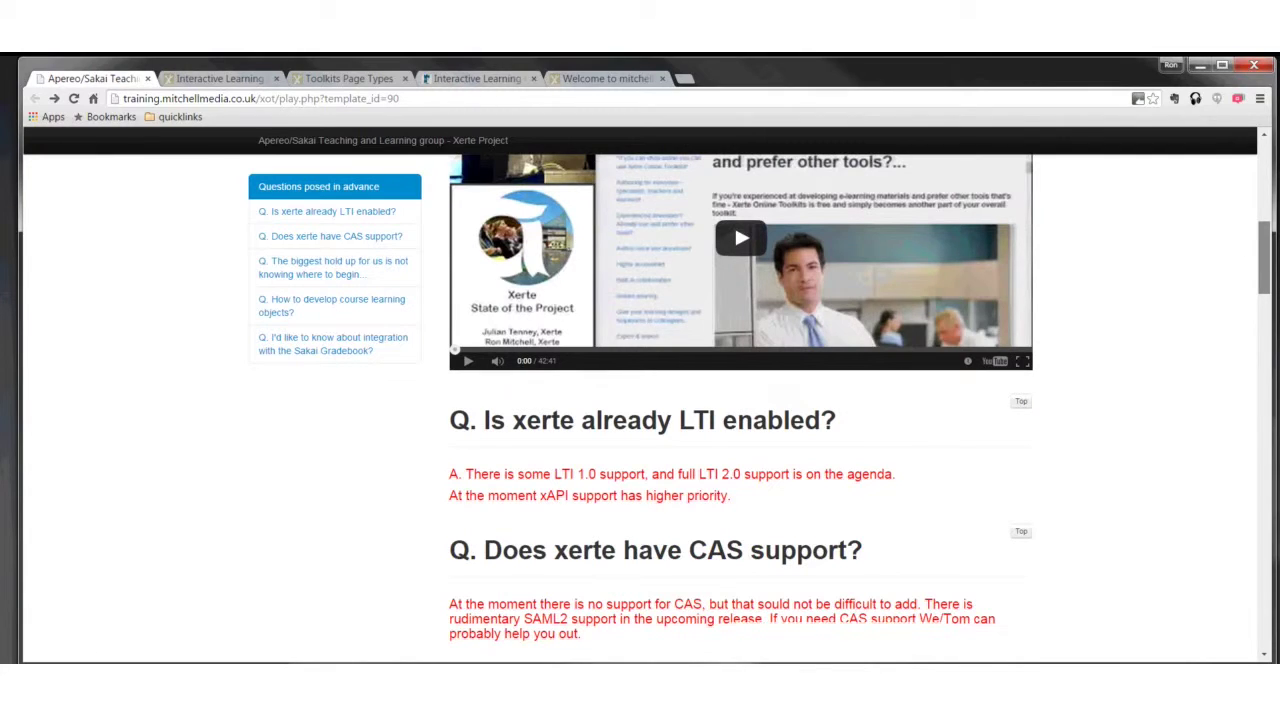
scroll(740, 400, down, 3)
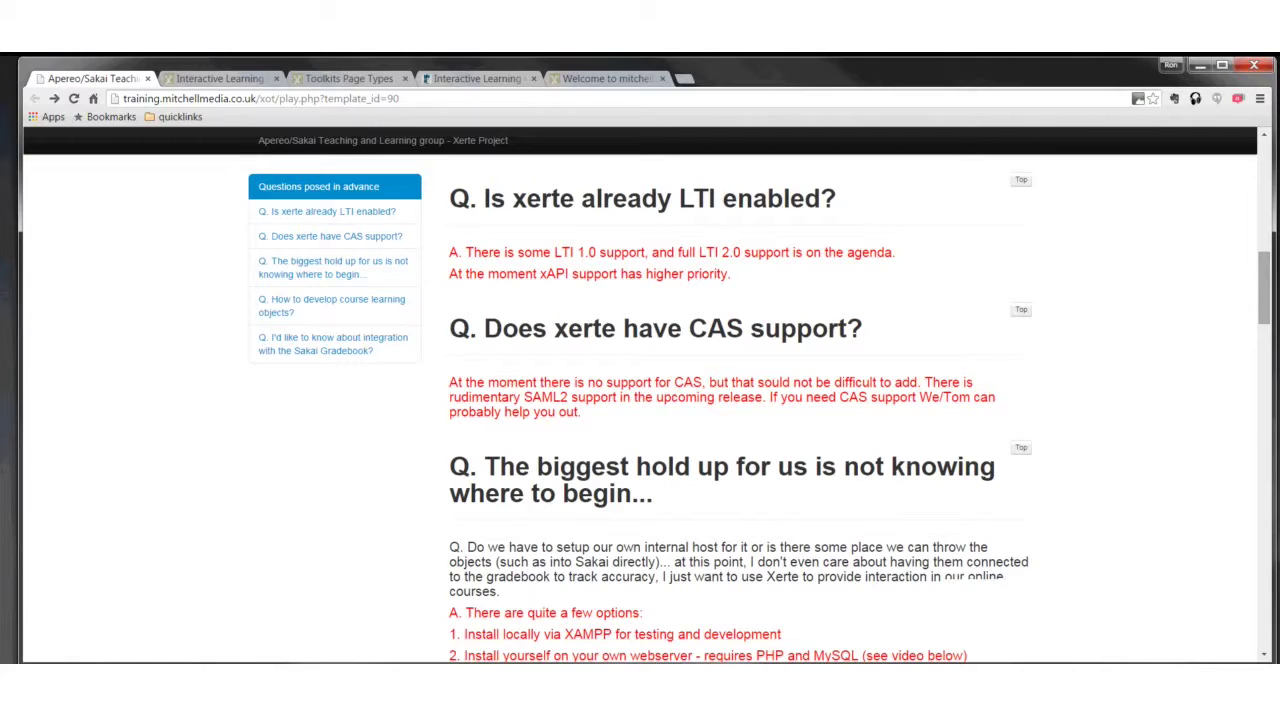
- Read the hosting and installation options under "The biggest hold up" question, continuing to the section on developing course learning objects
scroll(740, 480, down, 3)
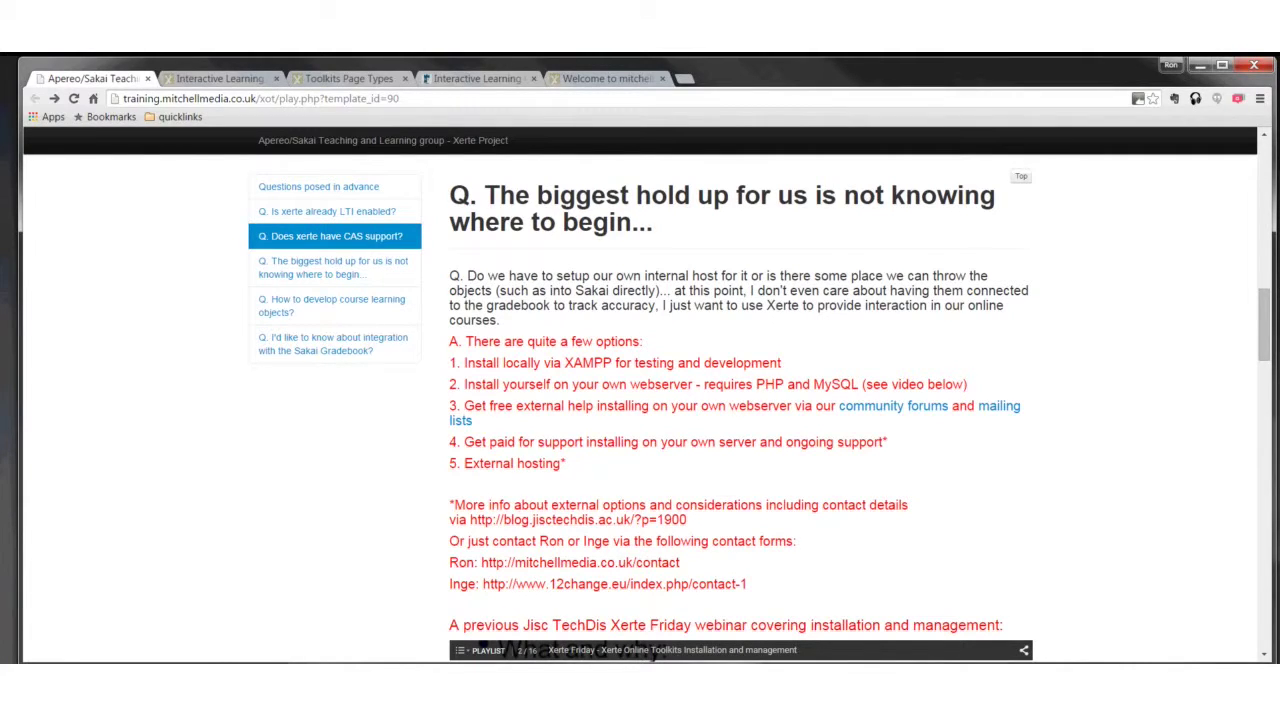
scroll(640, 400, down, 1)
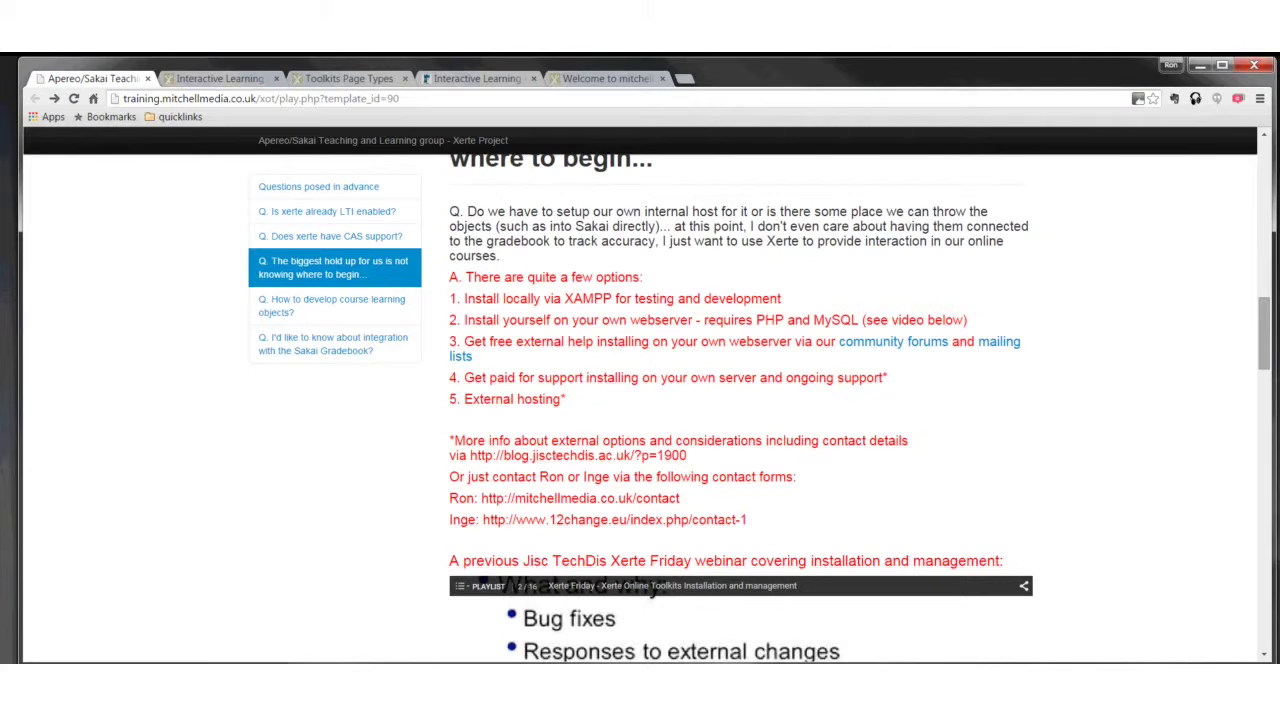
scroll(740, 400, down, 1)
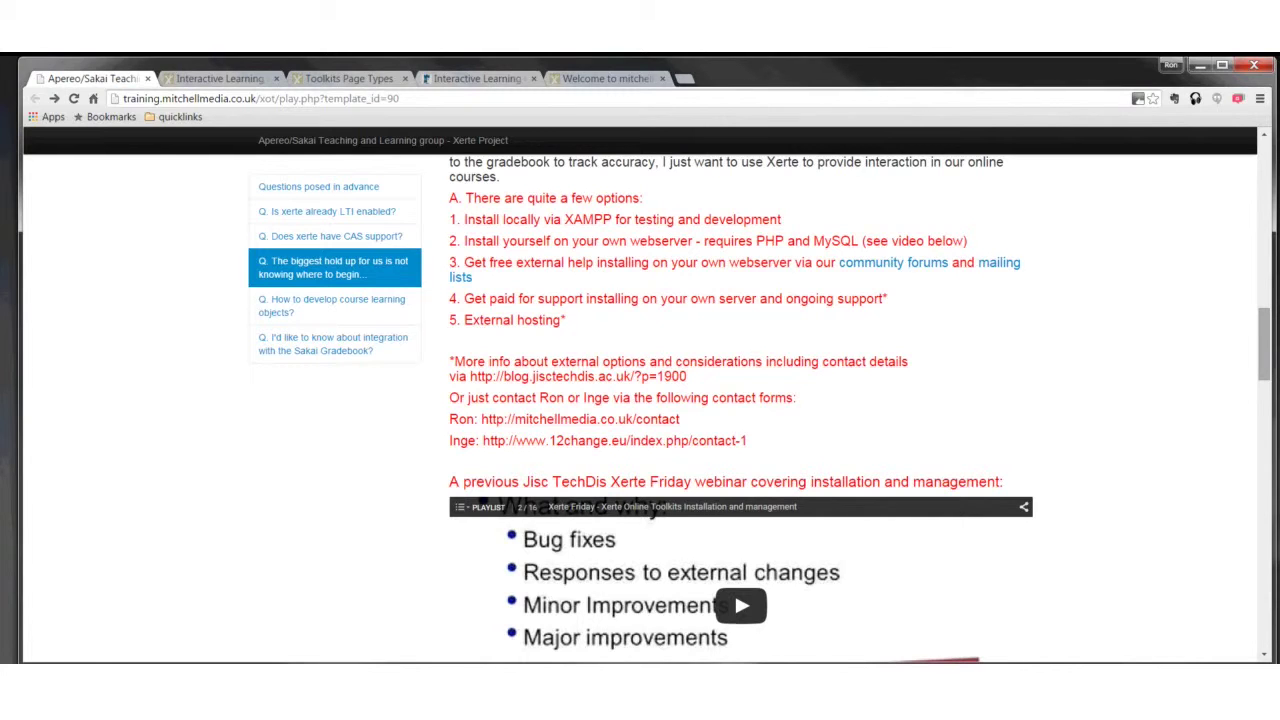
scroll(734, 473, down, 1)
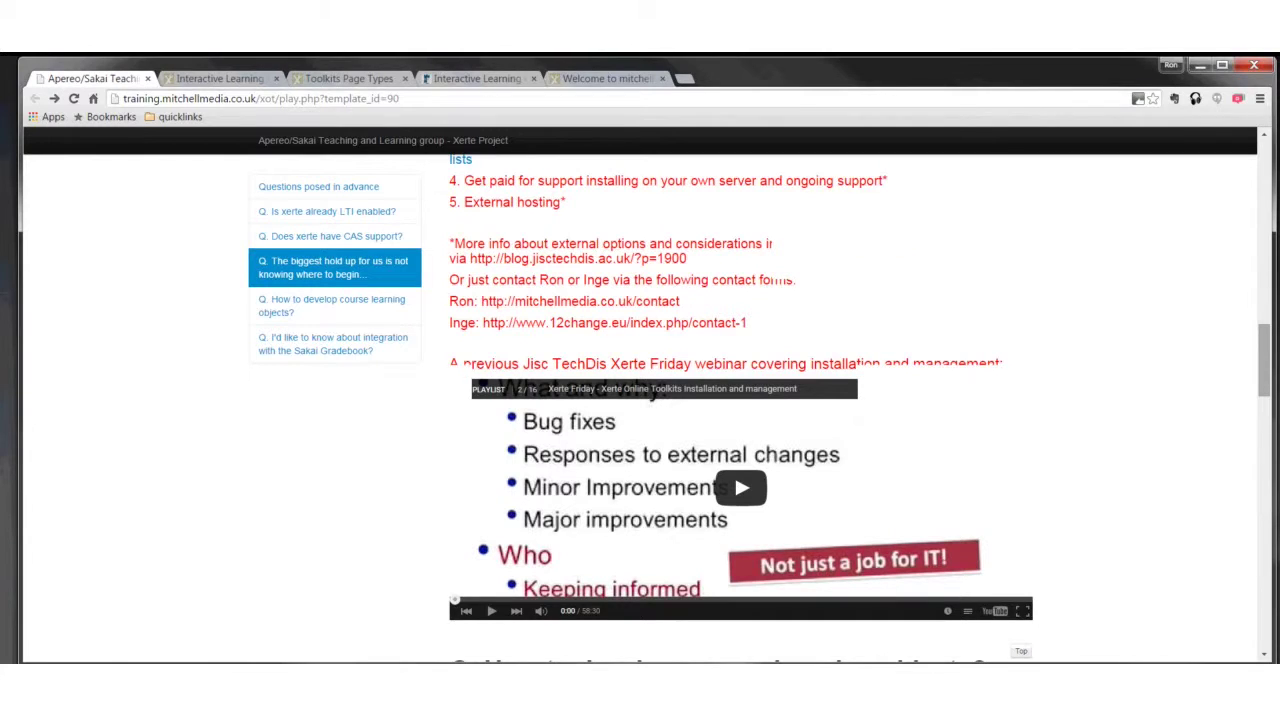
scroll(734, 473, down, 1)
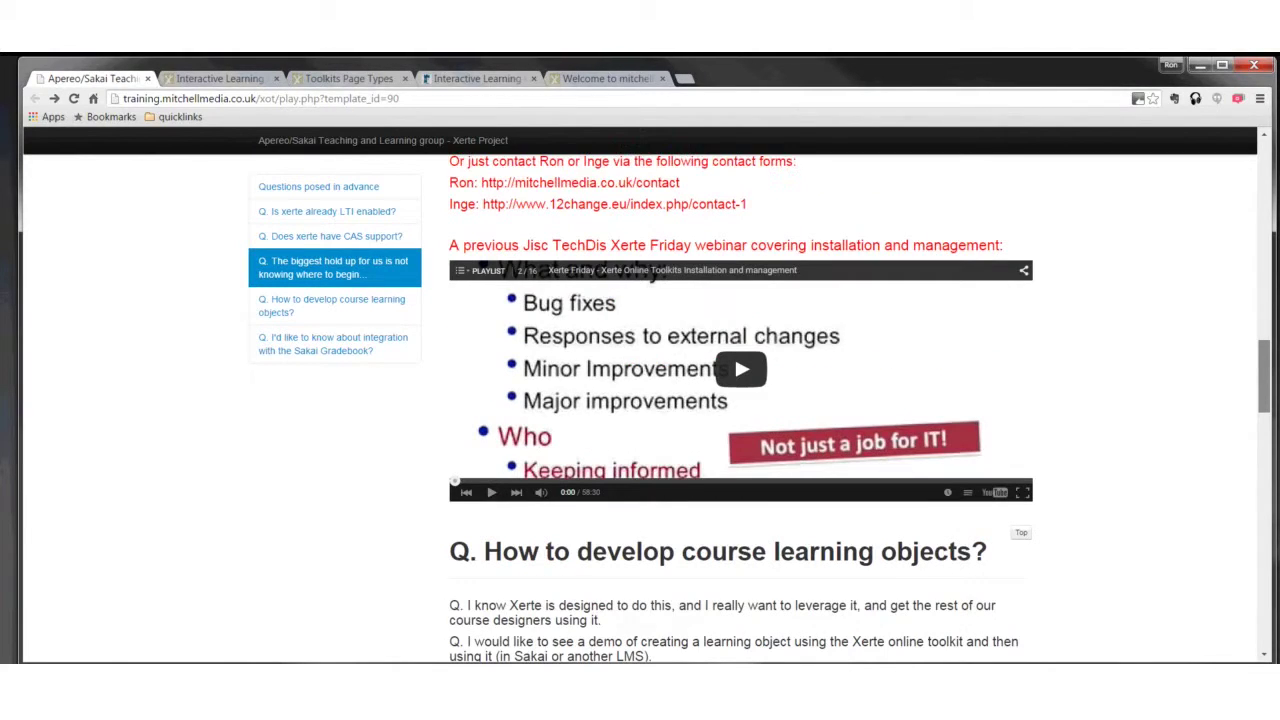
scroll(740, 400, down, 1)
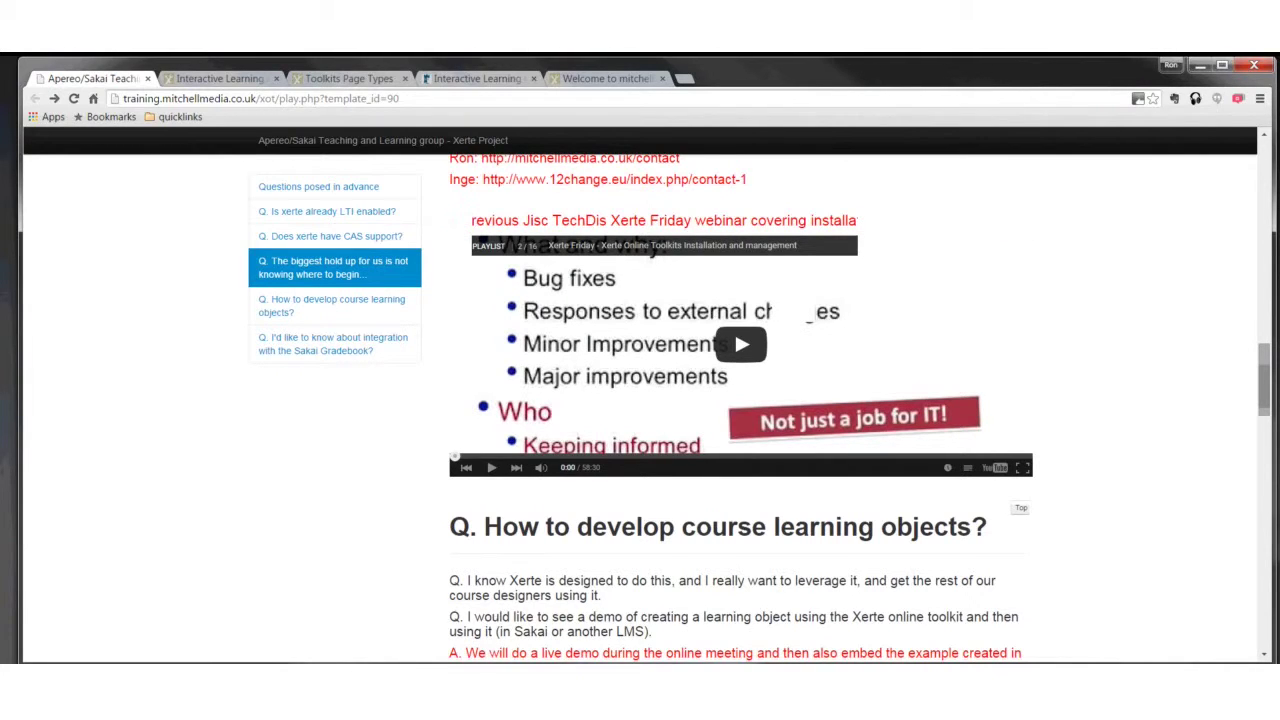
scroll(740, 400, down, 1)
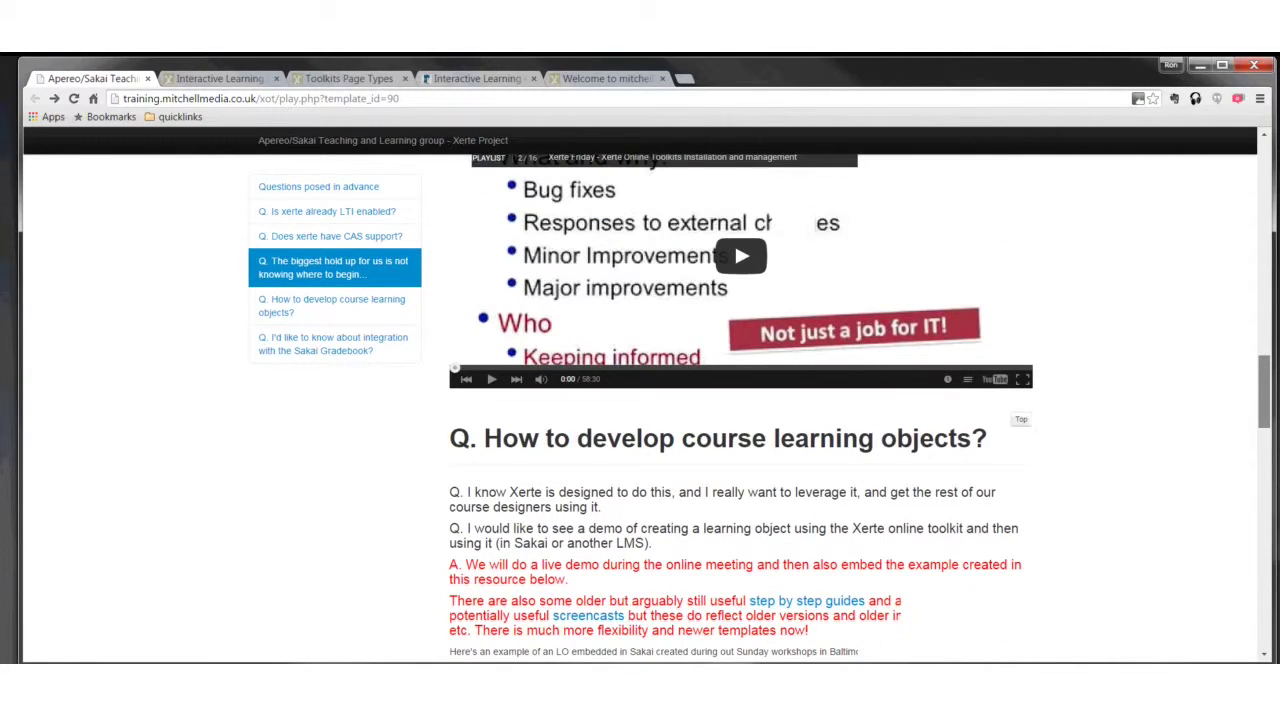
- Read the section on developing course learning objects, including the embedded Sakai examples and the Notes/Tips list
scroll(740, 400, down, 1)
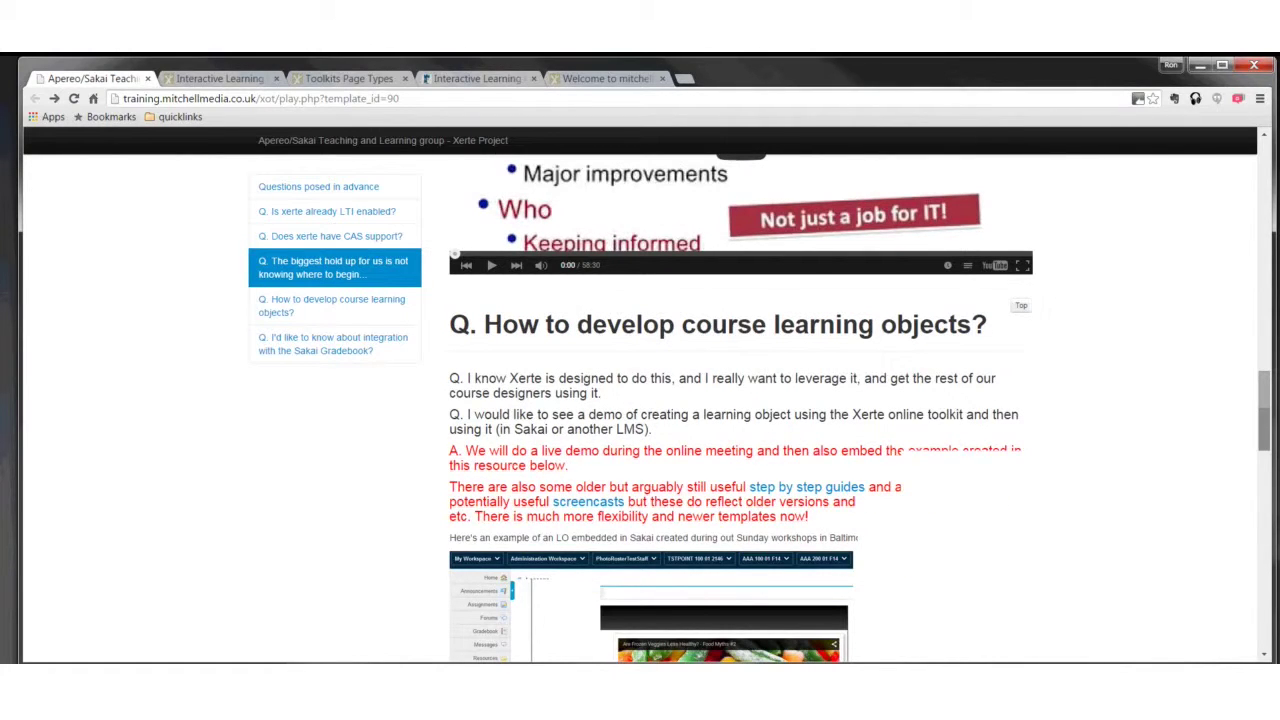
scroll(740, 400, down, 1)
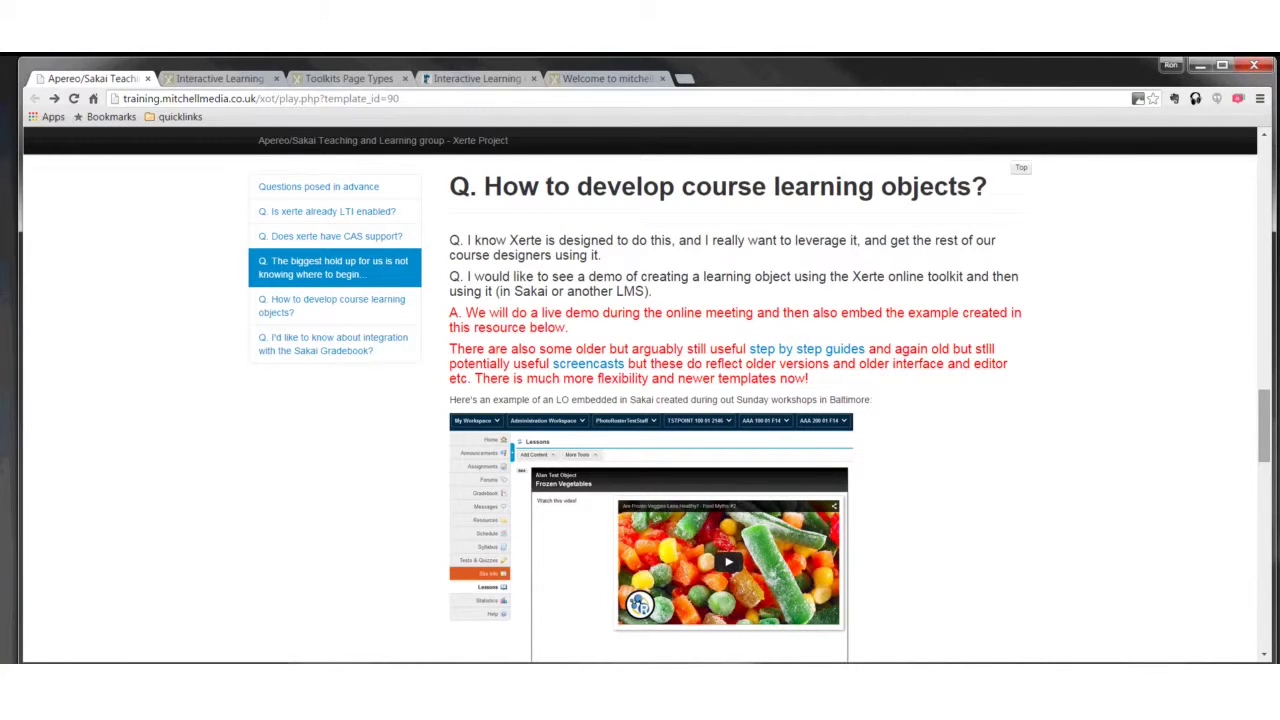
click(332, 305)
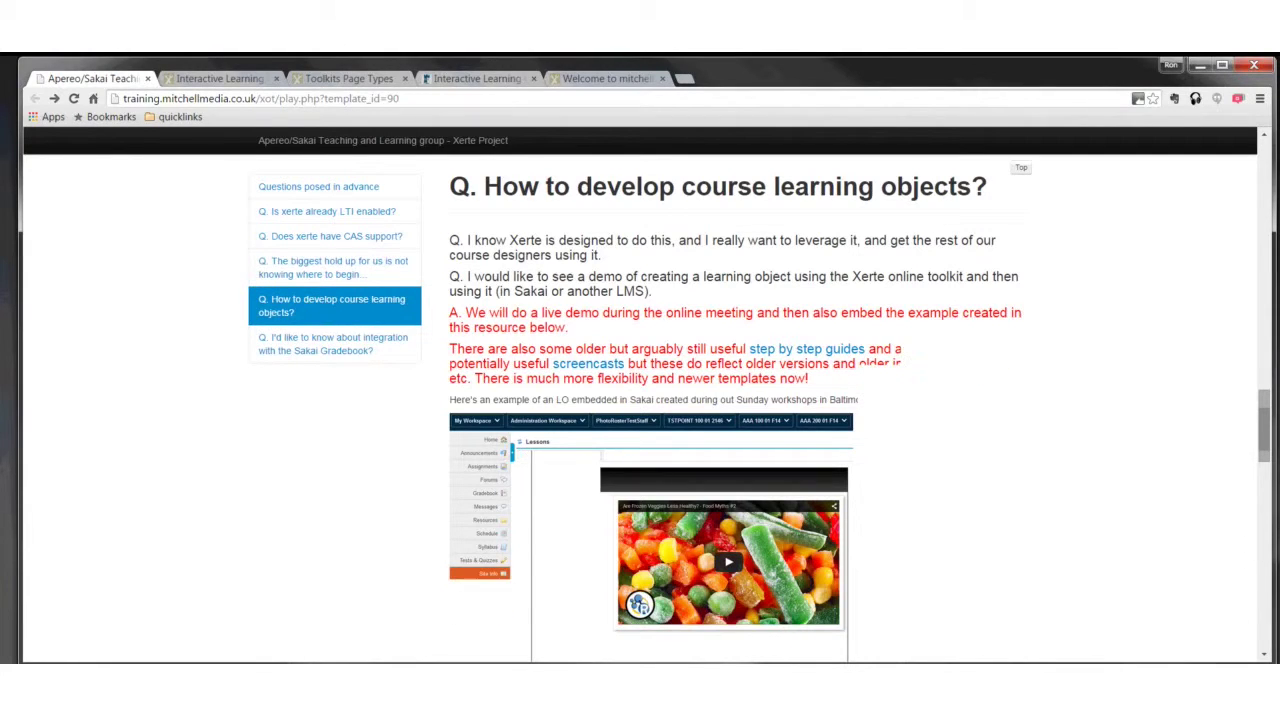
scroll(640, 400, down, 1)
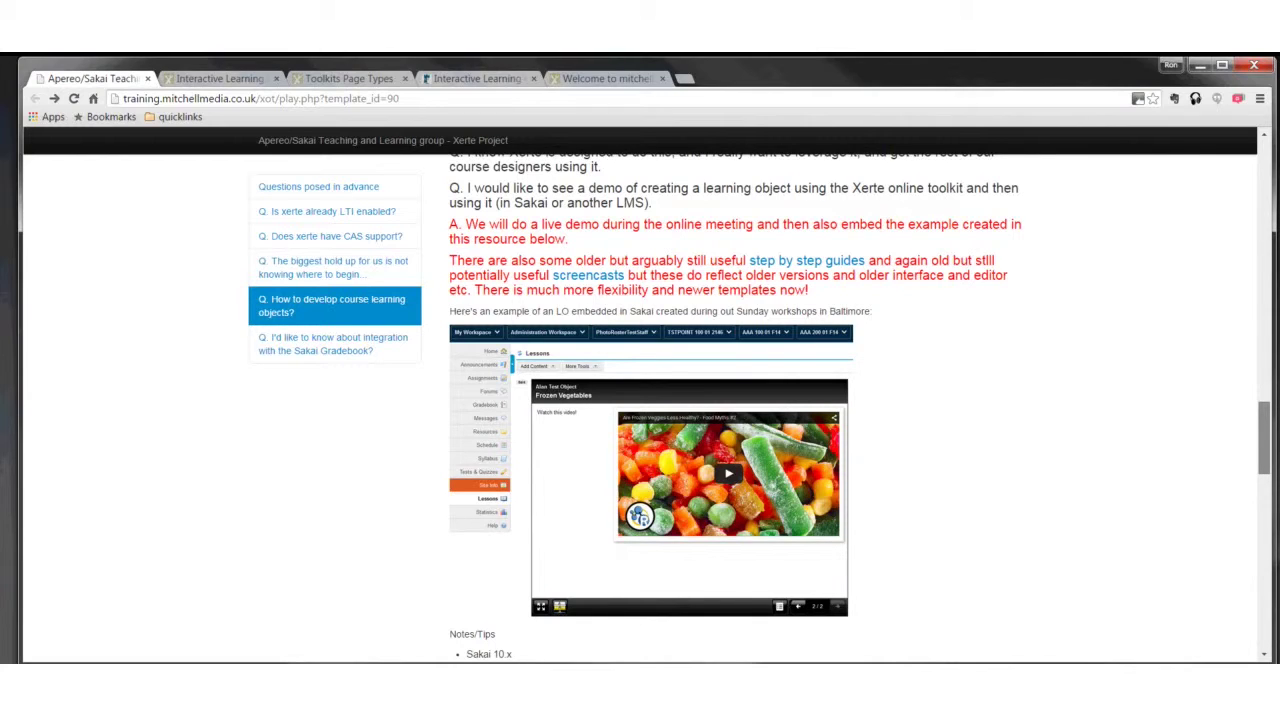
scroll(650, 400, down, 1)
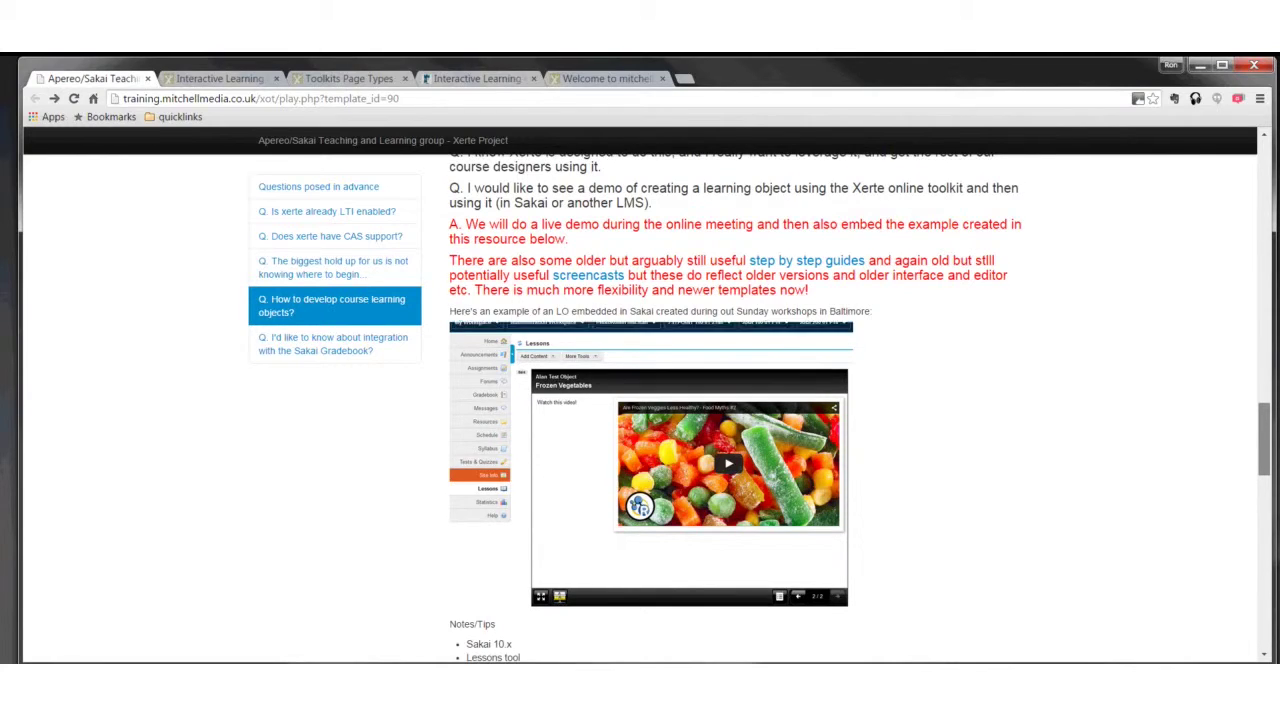
scroll(650, 400, down, 1)
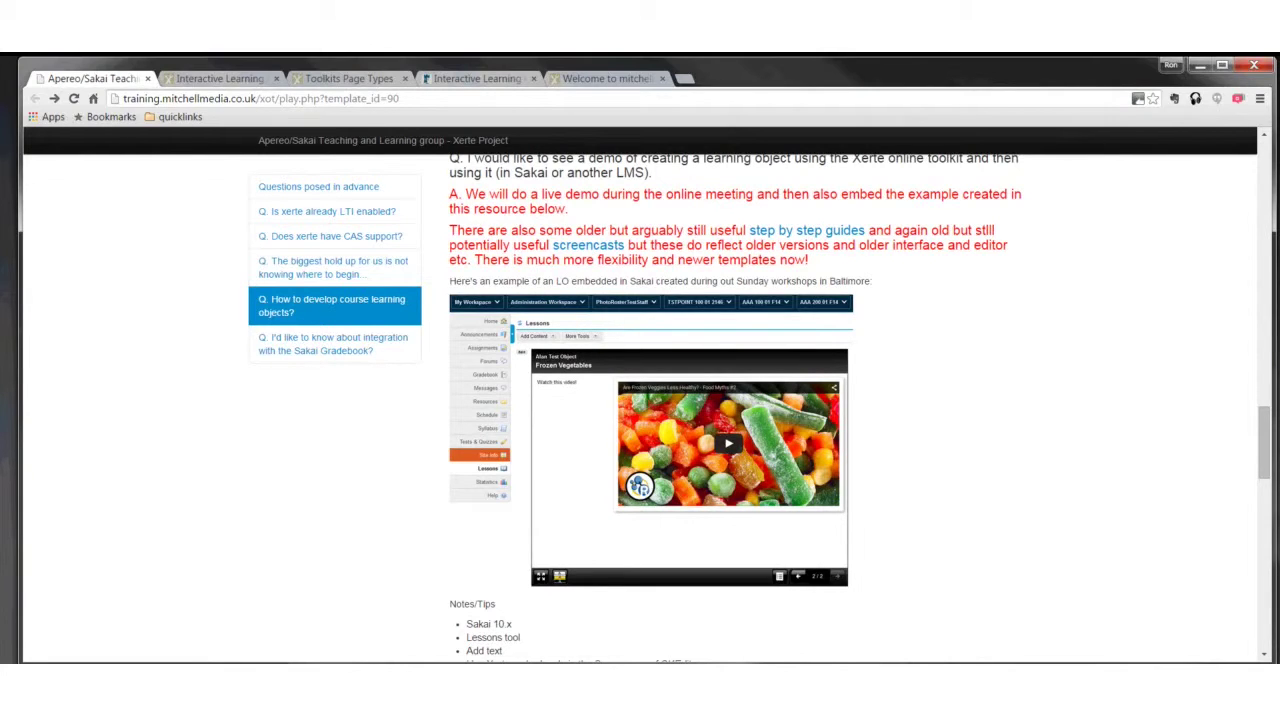
scroll(750, 400, down, 1)
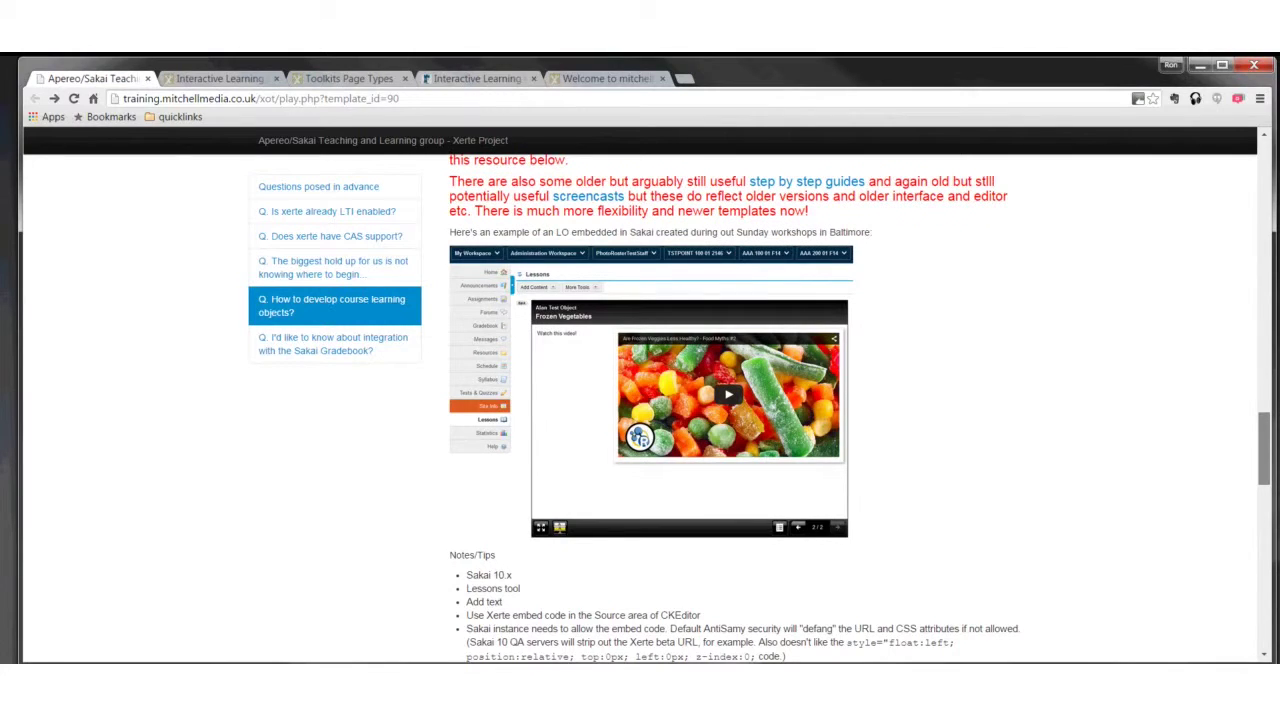
scroll(750, 400, down, 4)
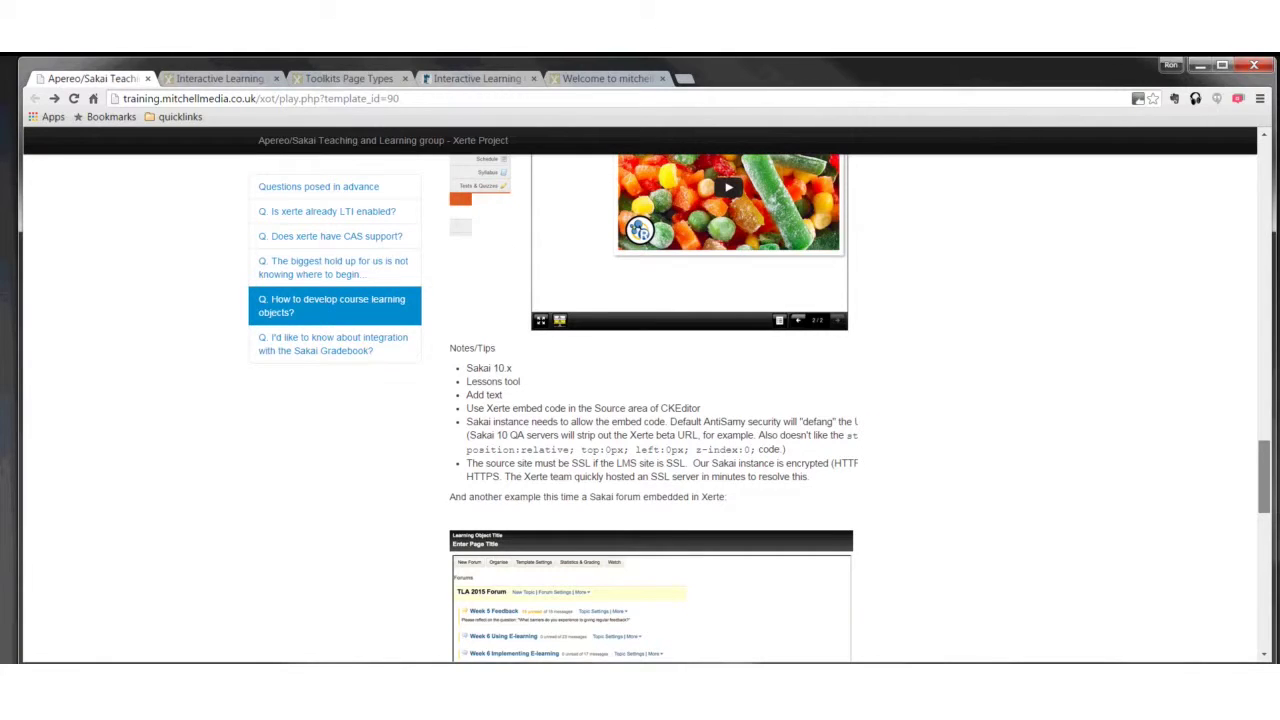
scroll(650, 400, down, 3)
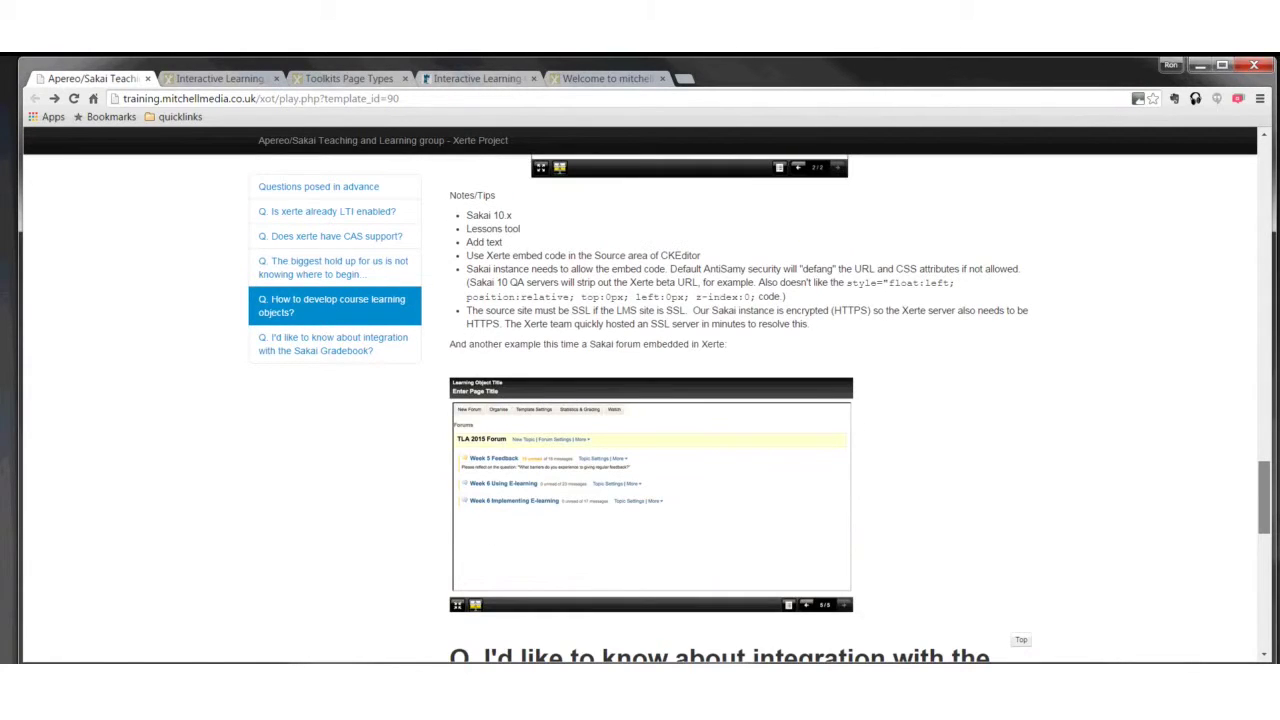
scroll(650, 400, down, 2)
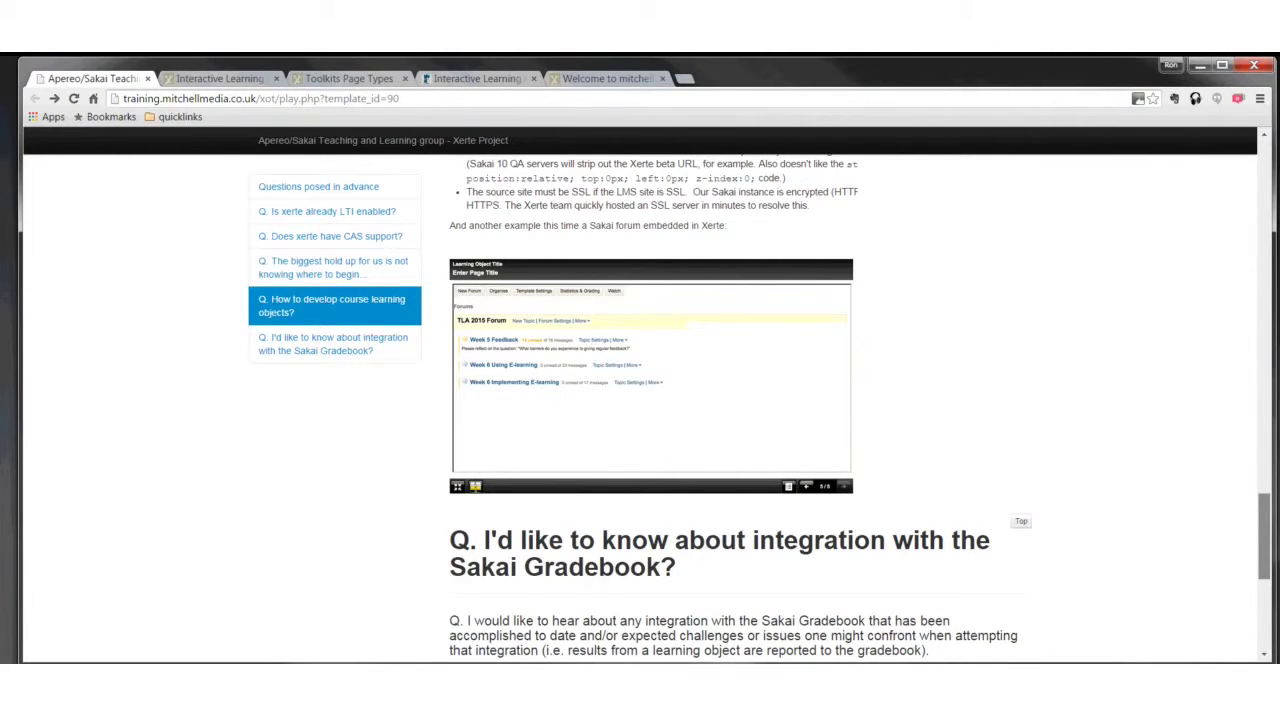
- Read the Sakai Gradebook integration question and its answer, including the embedded Xerte SCORM considerations learning object
scroll(740, 400, down, 4)
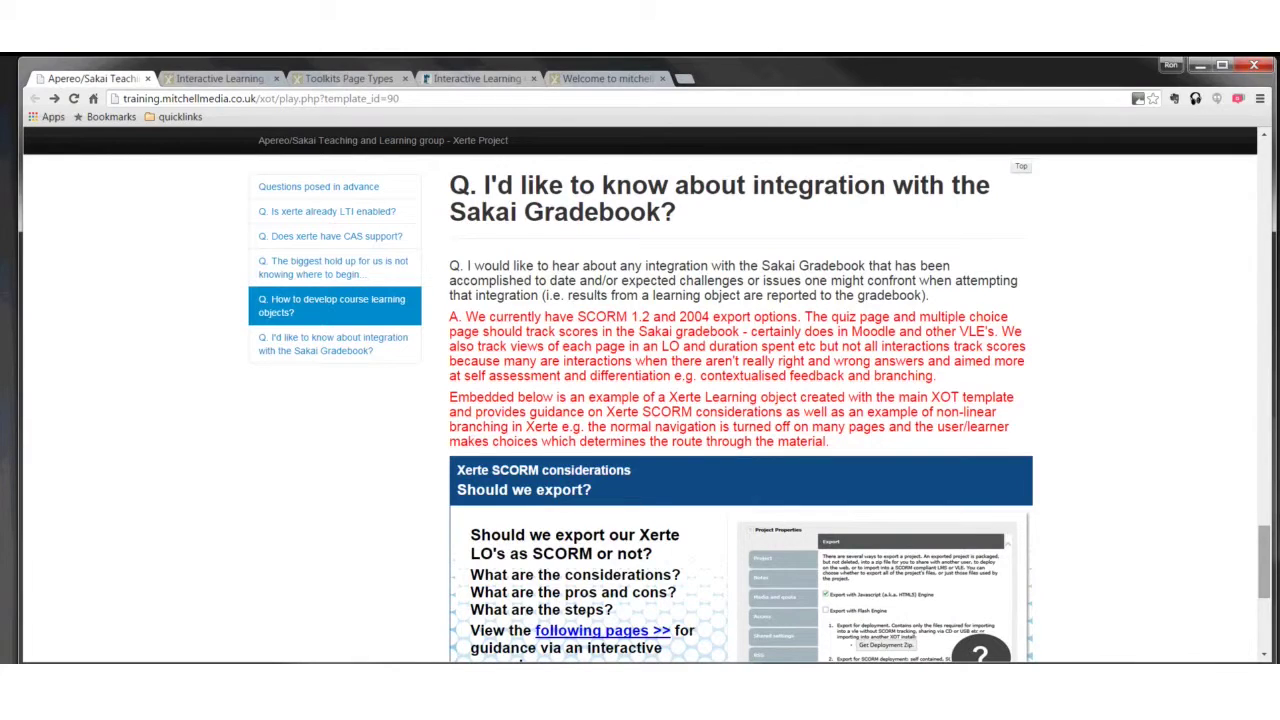
scroll(740, 400, down, 1)
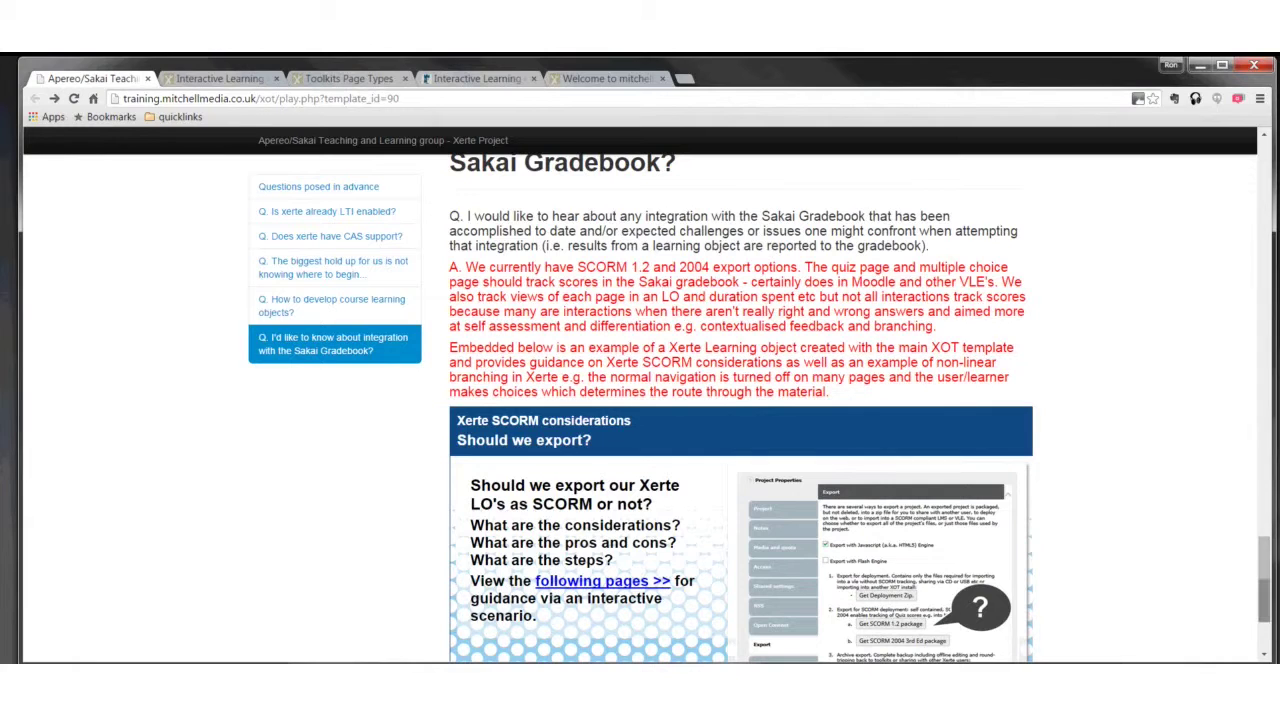
scroll(740, 400, down, 3)
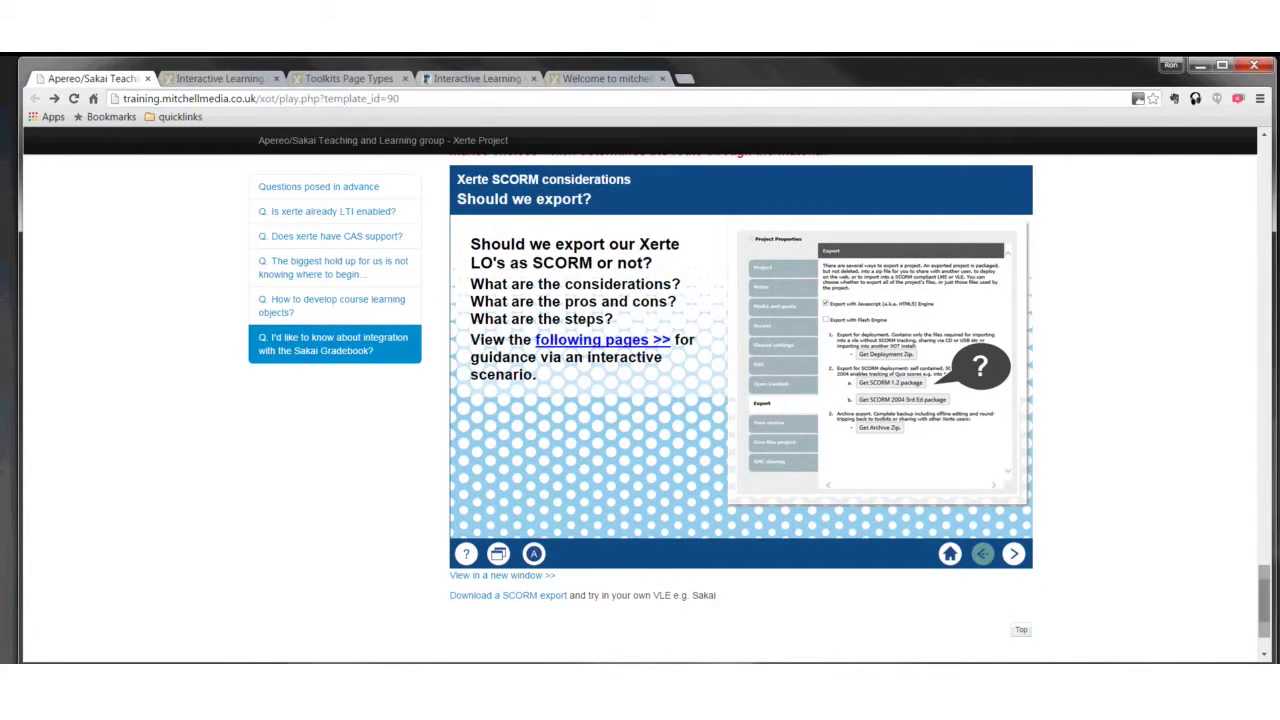
scroll(740, 400, up, 1)
scroll(740, 400, down, 1)
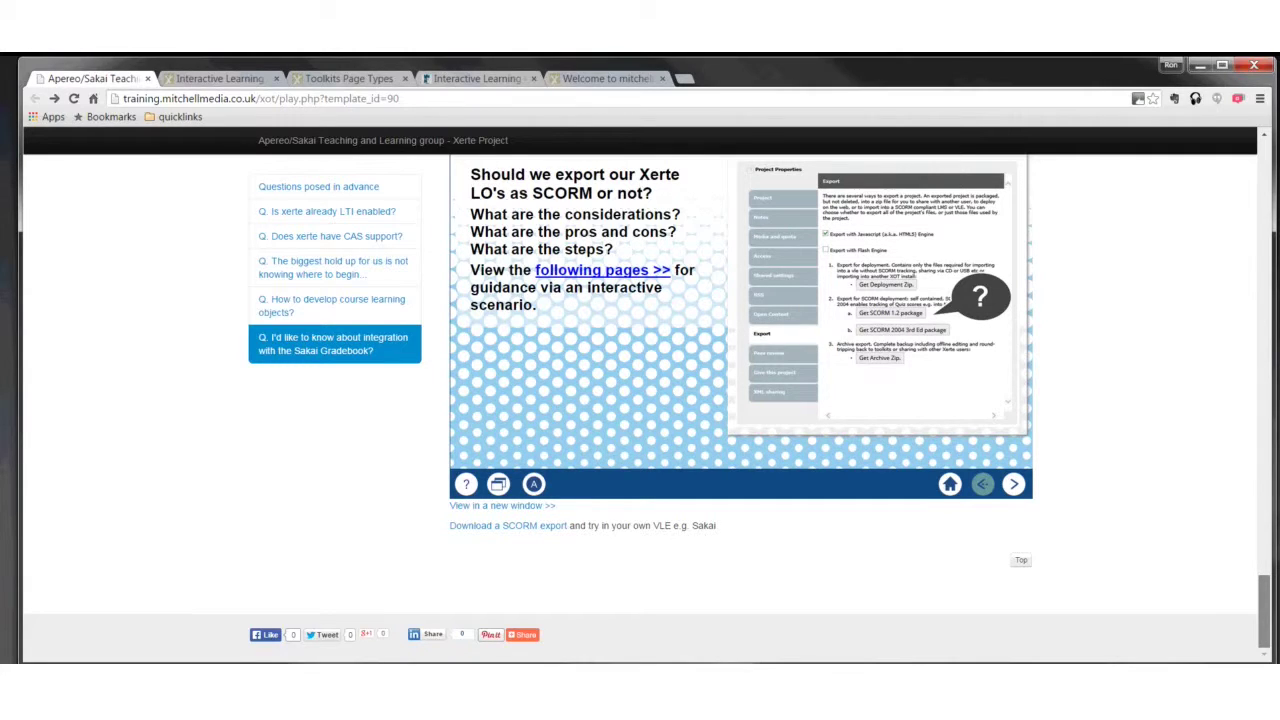
scroll(740, 400, up, 1)
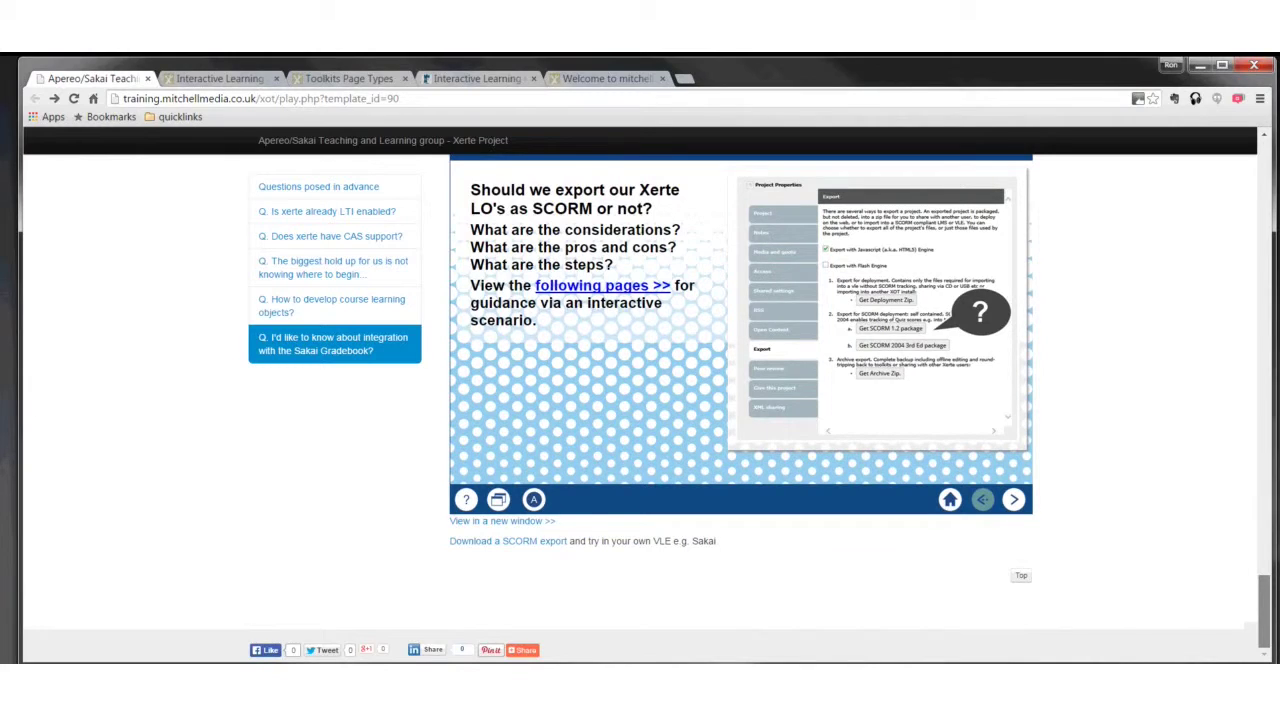
scroll(740, 400, up, 1)
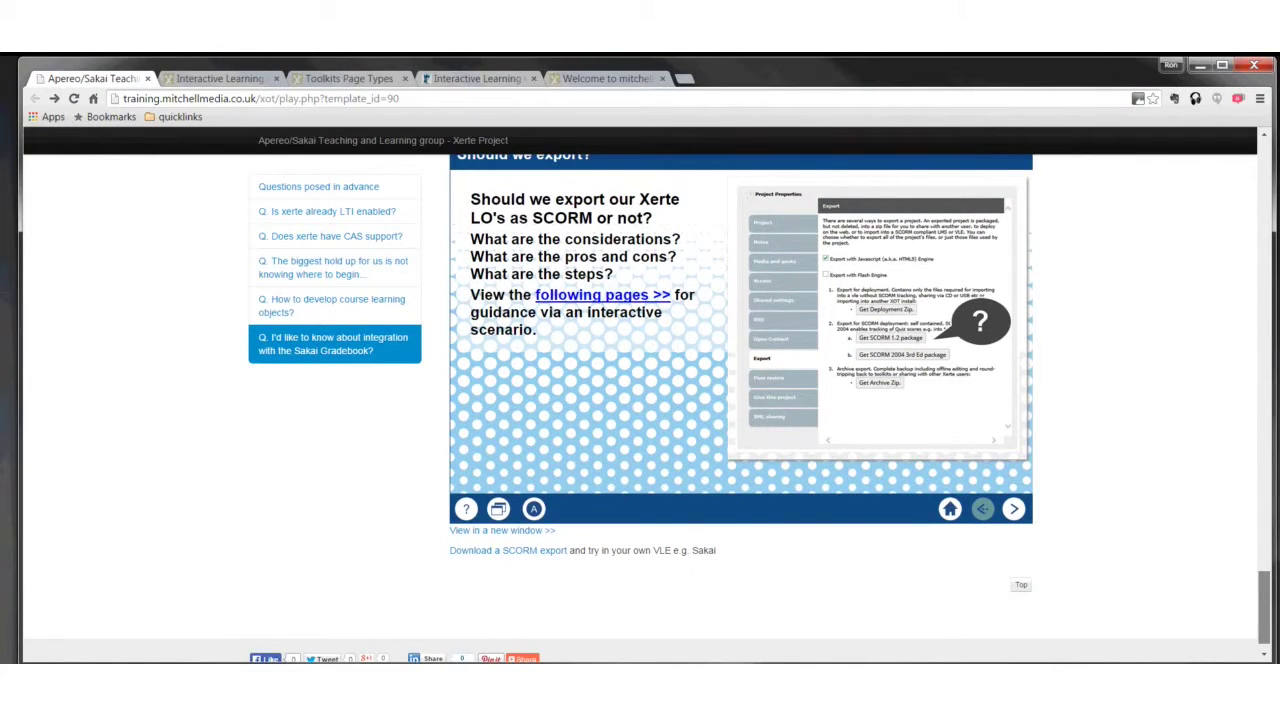
scroll(740, 400, down, 1)
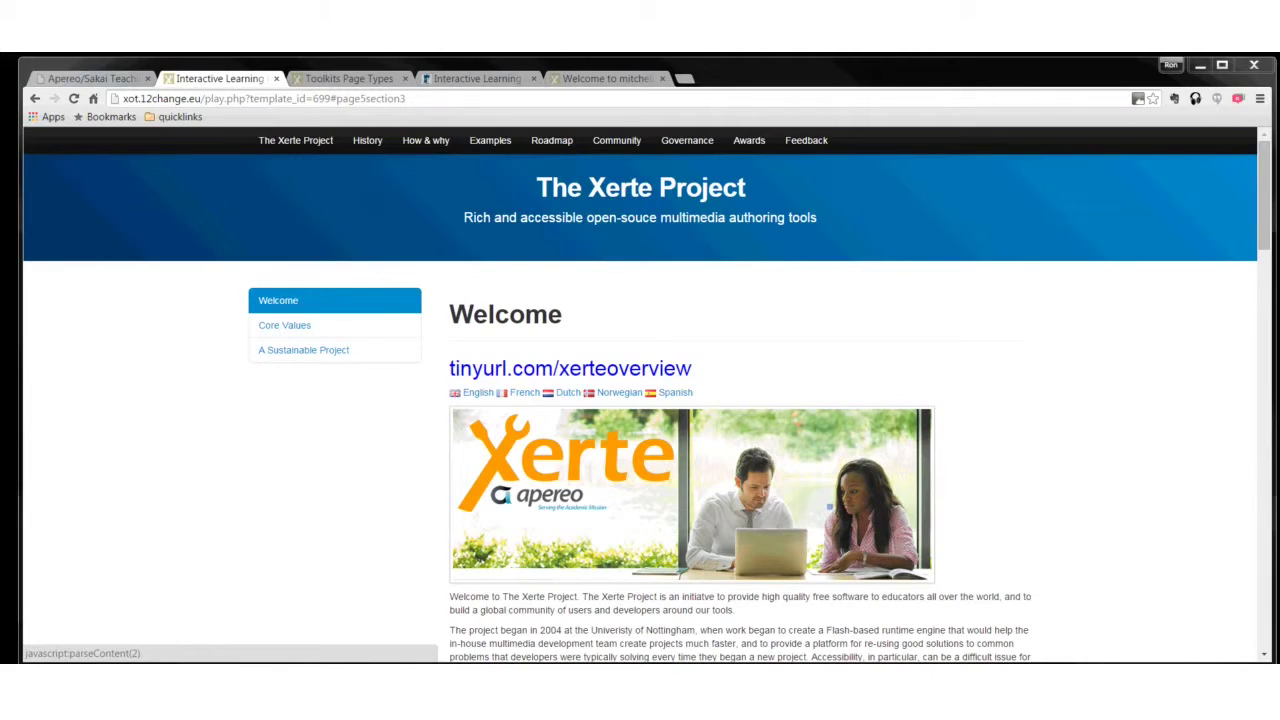
- Switch to the Toolkits Page Types demo and open its Interactivity - Stimulating Question page from the table of contents
click(367, 140)
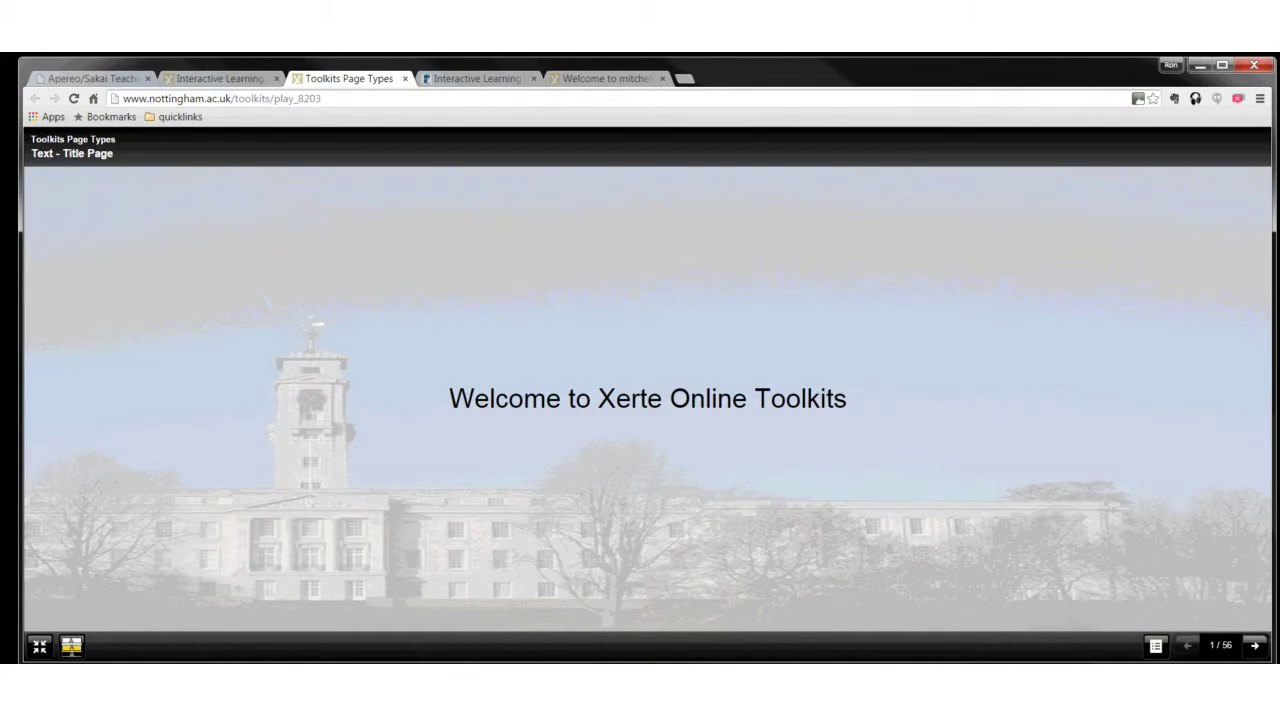
click(220, 98)
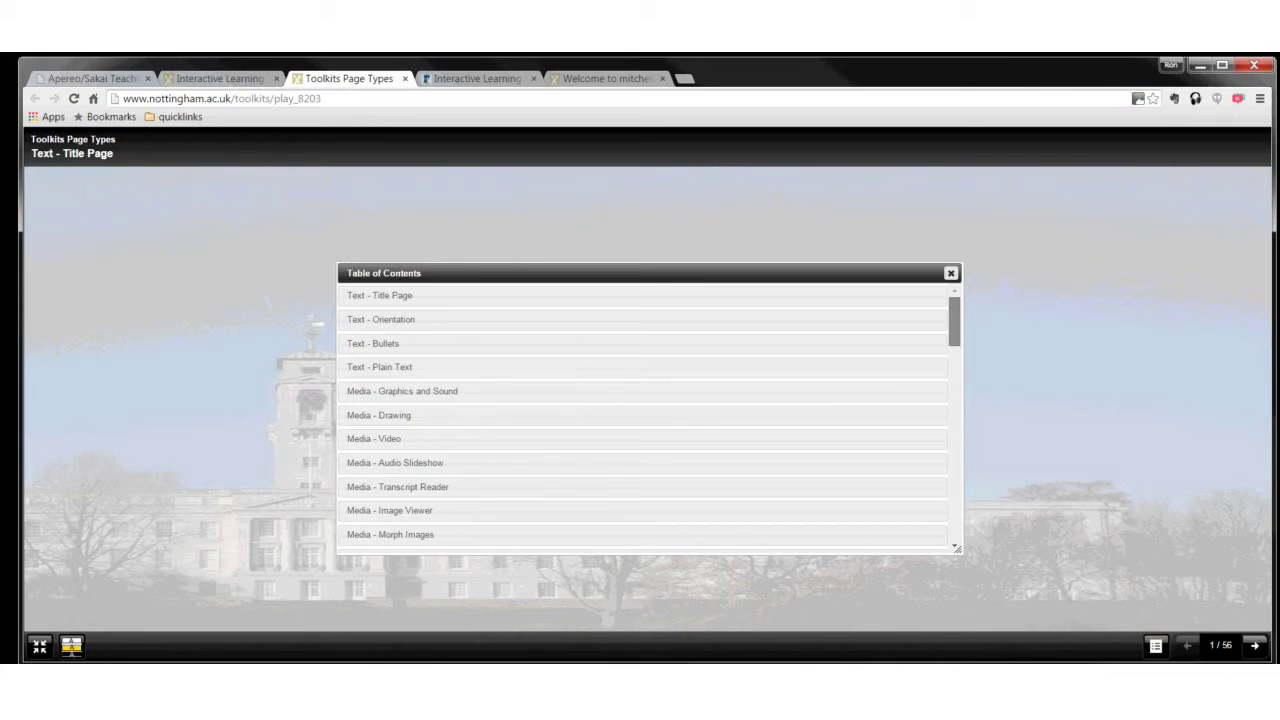
scroll(650, 415, down, 5)
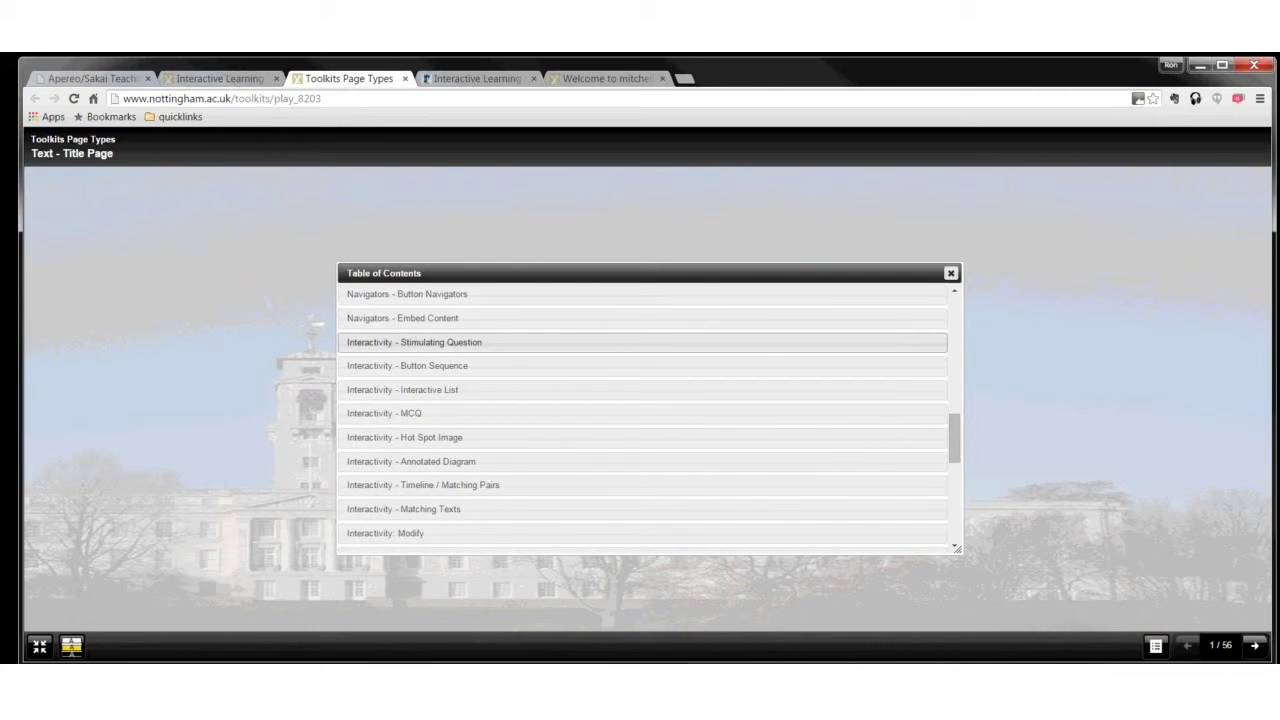
click(414, 342)
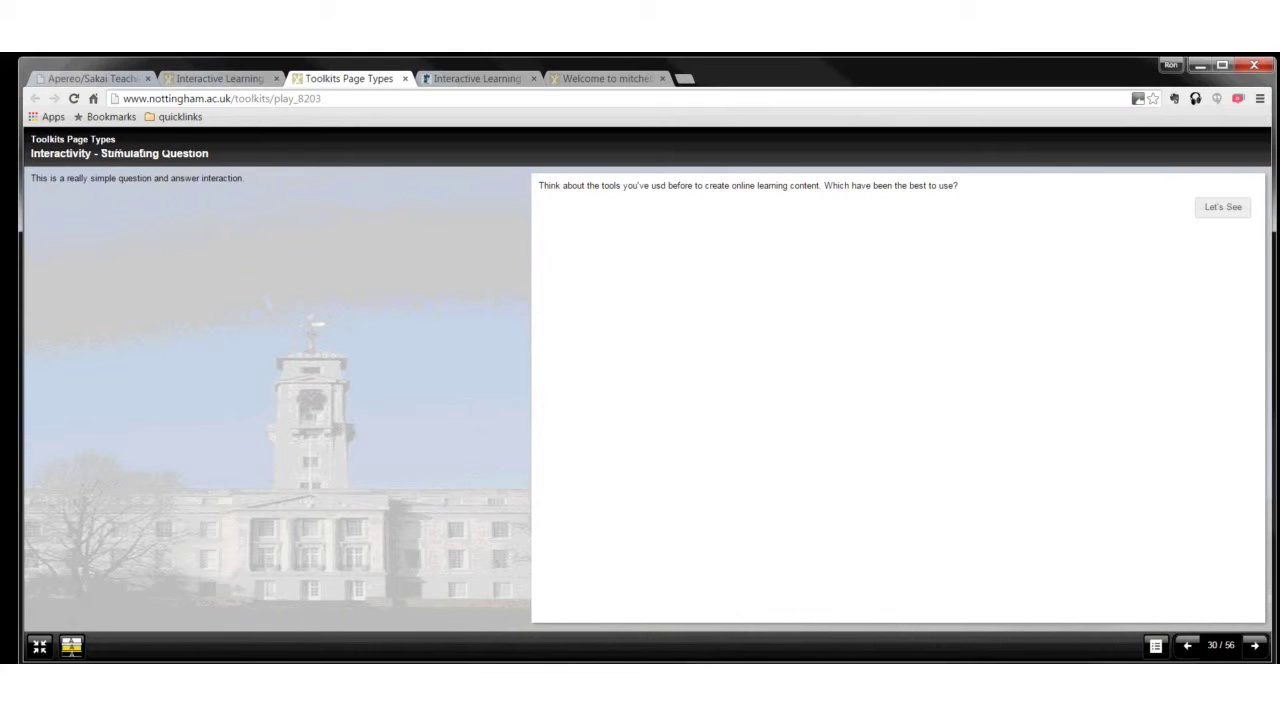
- Page forward to the Interactivity - Hot Spot Image example and try out the hotspots on the banjo picture
key(Right)
key(Right)
key(Right)
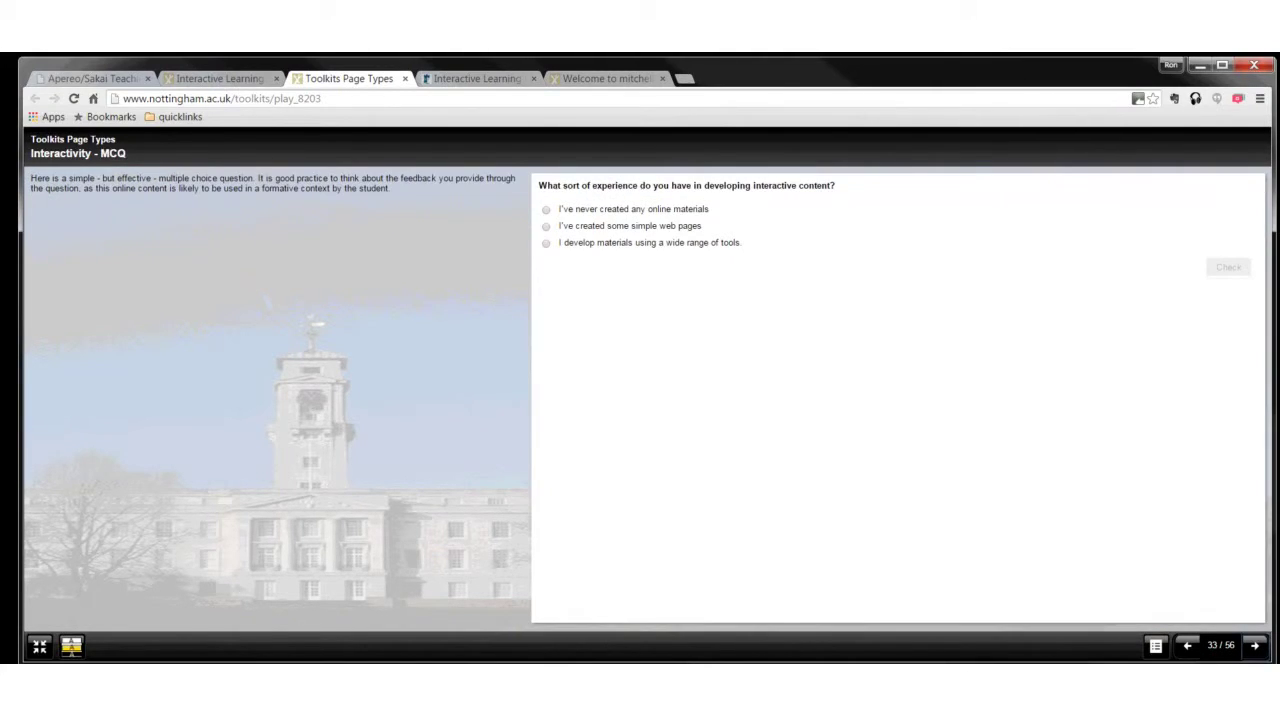
key(Right)
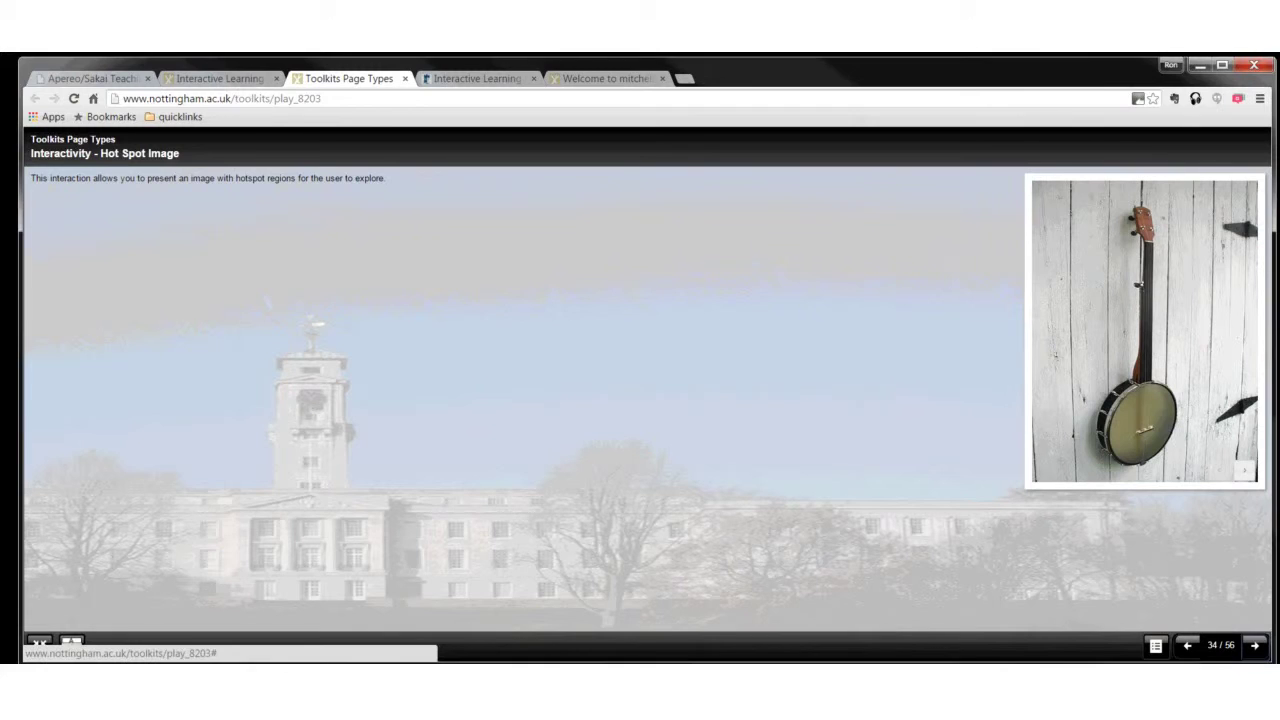
click(1245, 470)
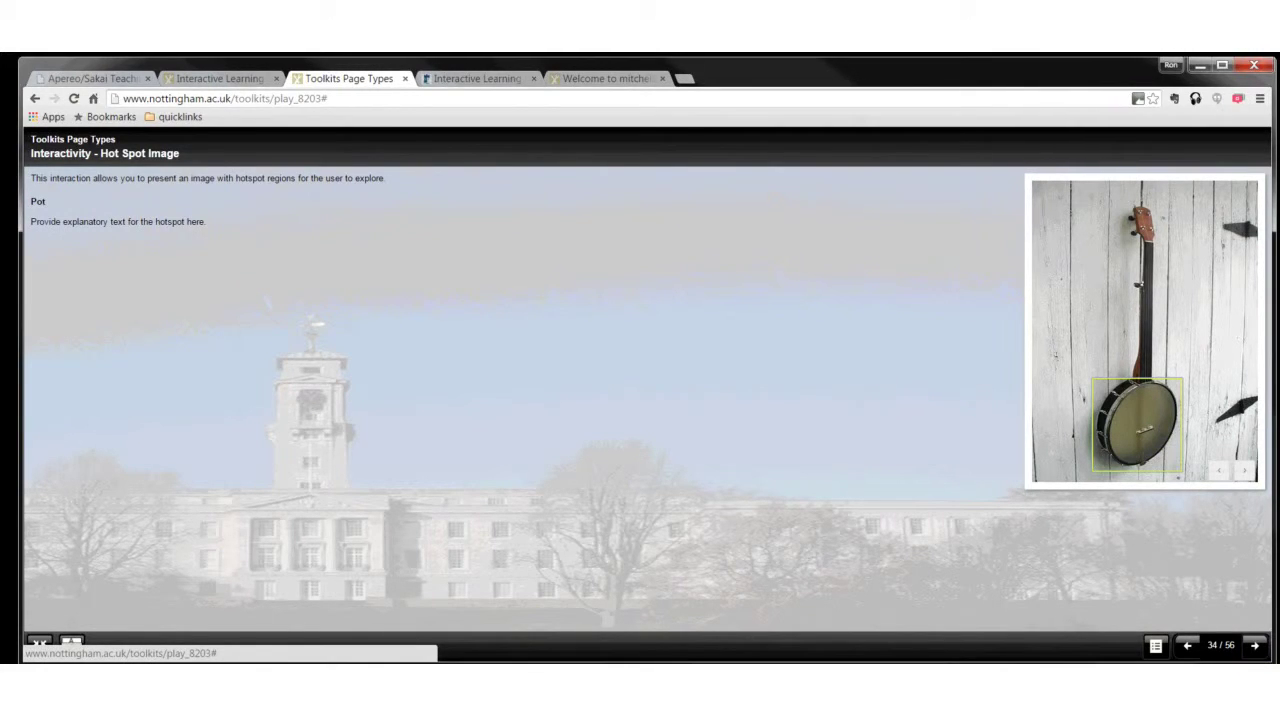
click(1245, 470)
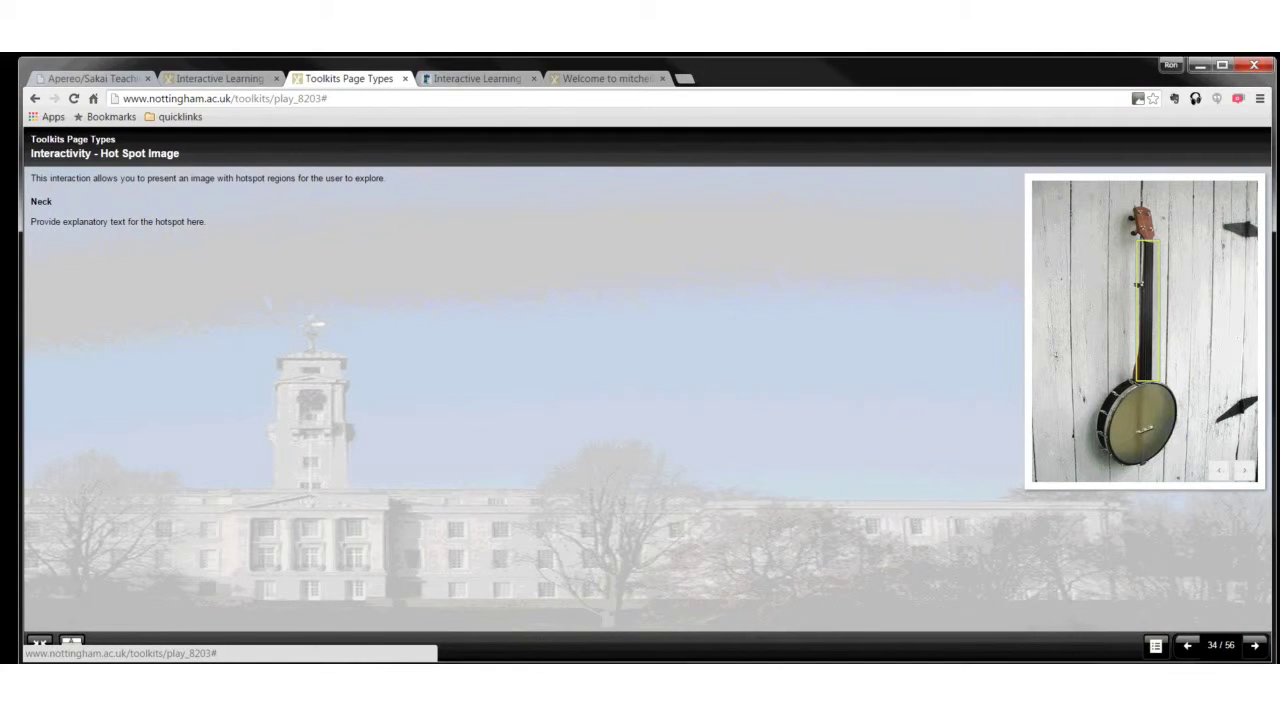
click(1136, 428)
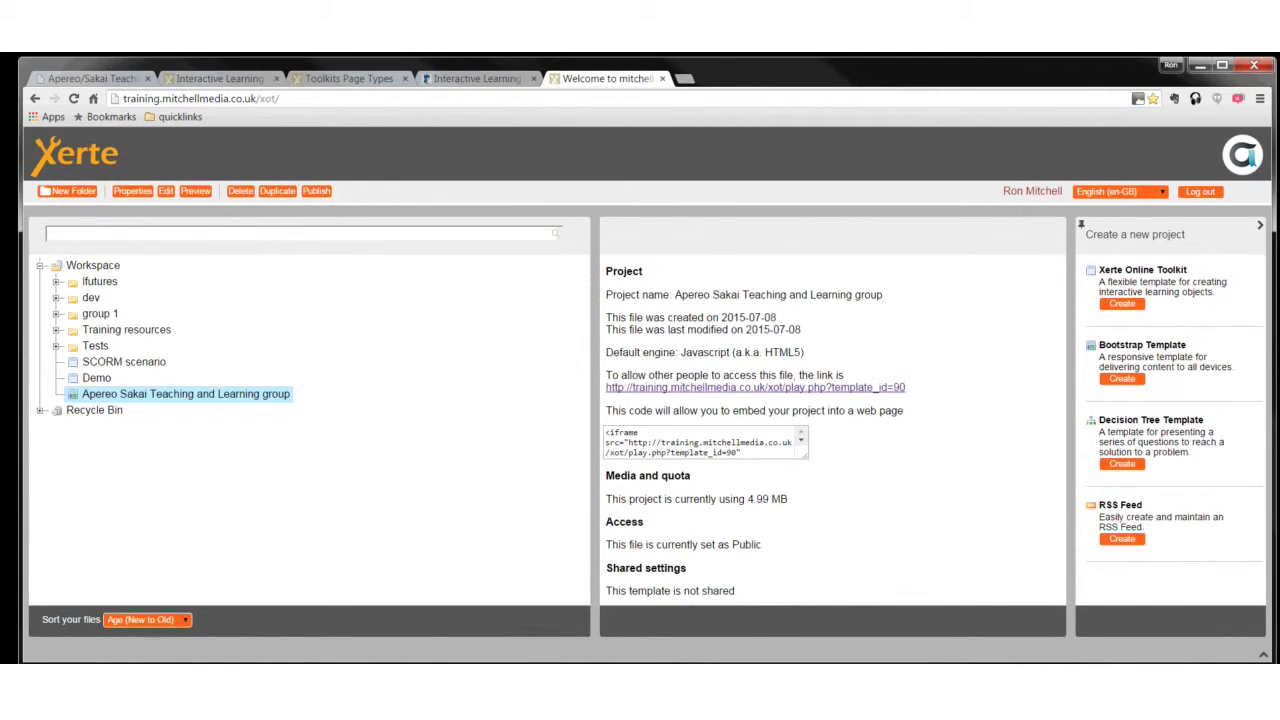
- Switch to the Xerte workspace and open the Demo project for editing
click(96, 377)
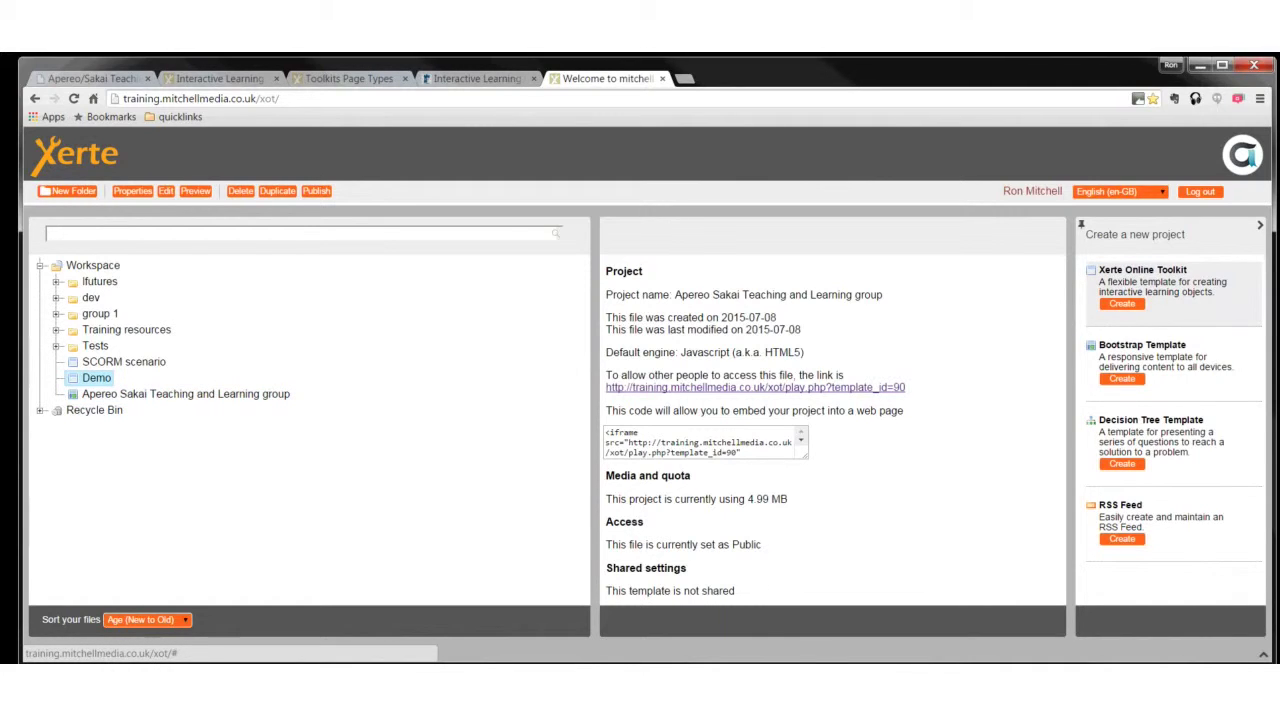
click(1122, 303)
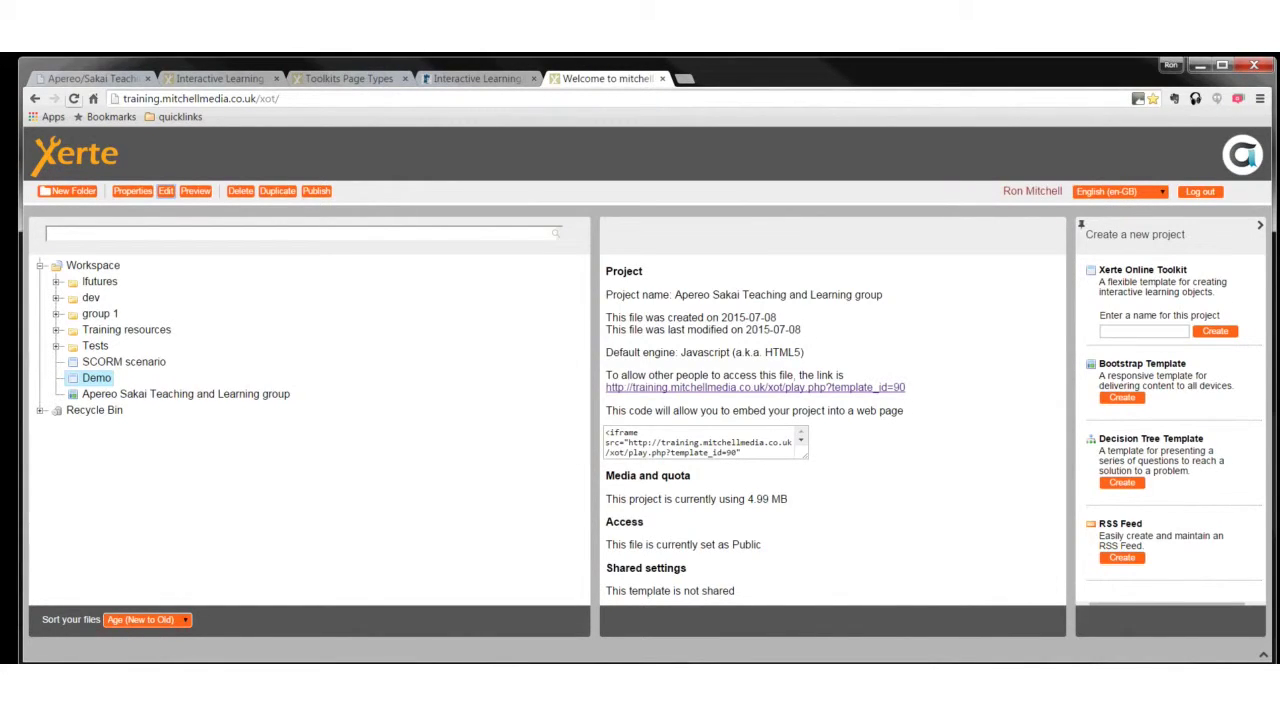
click(73, 98)
key(Return)
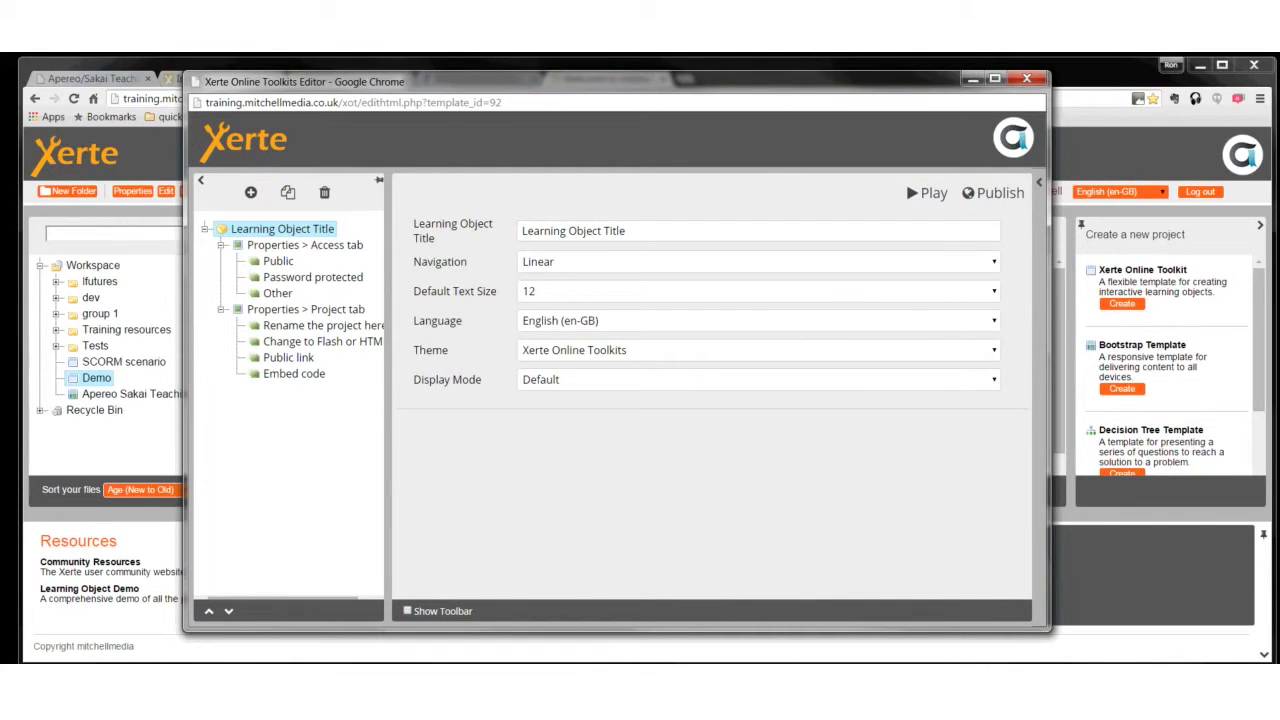
- Insert a Hotspot Image page from the Interactivity page types at the end of the Demo learning object
click(250, 191)
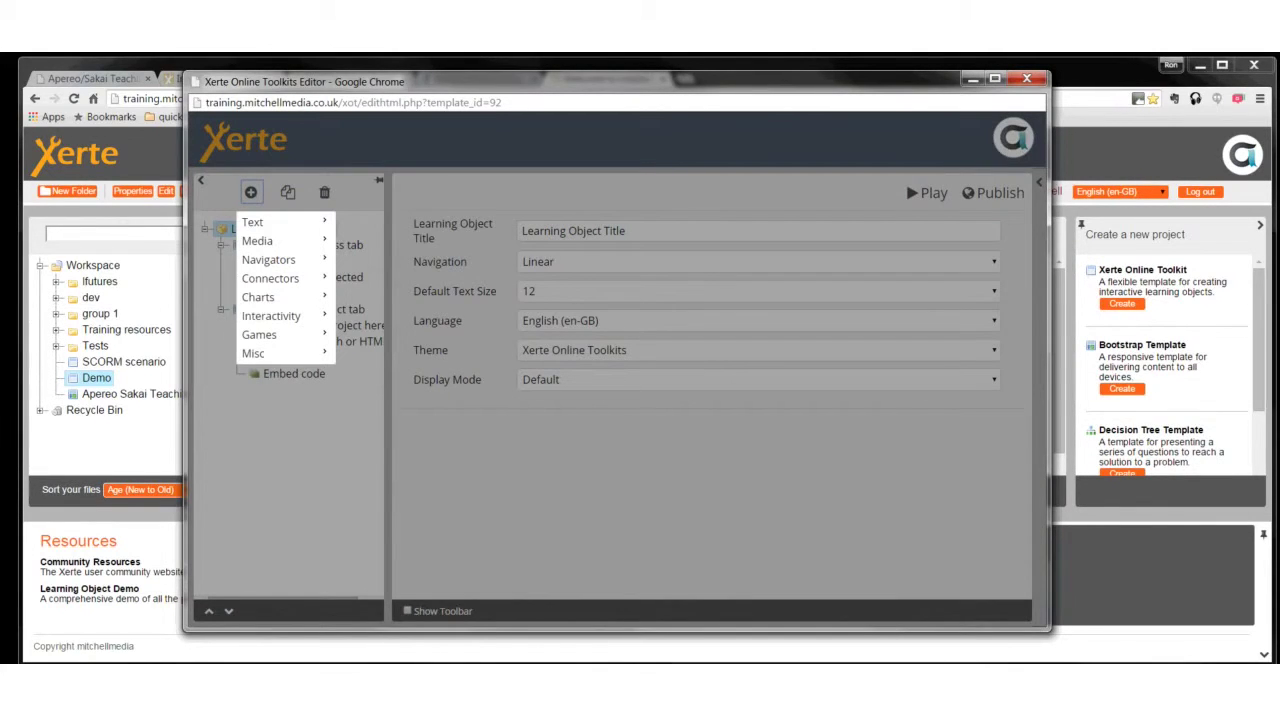
mouse_move(262, 222)
mouse_move(375, 223)
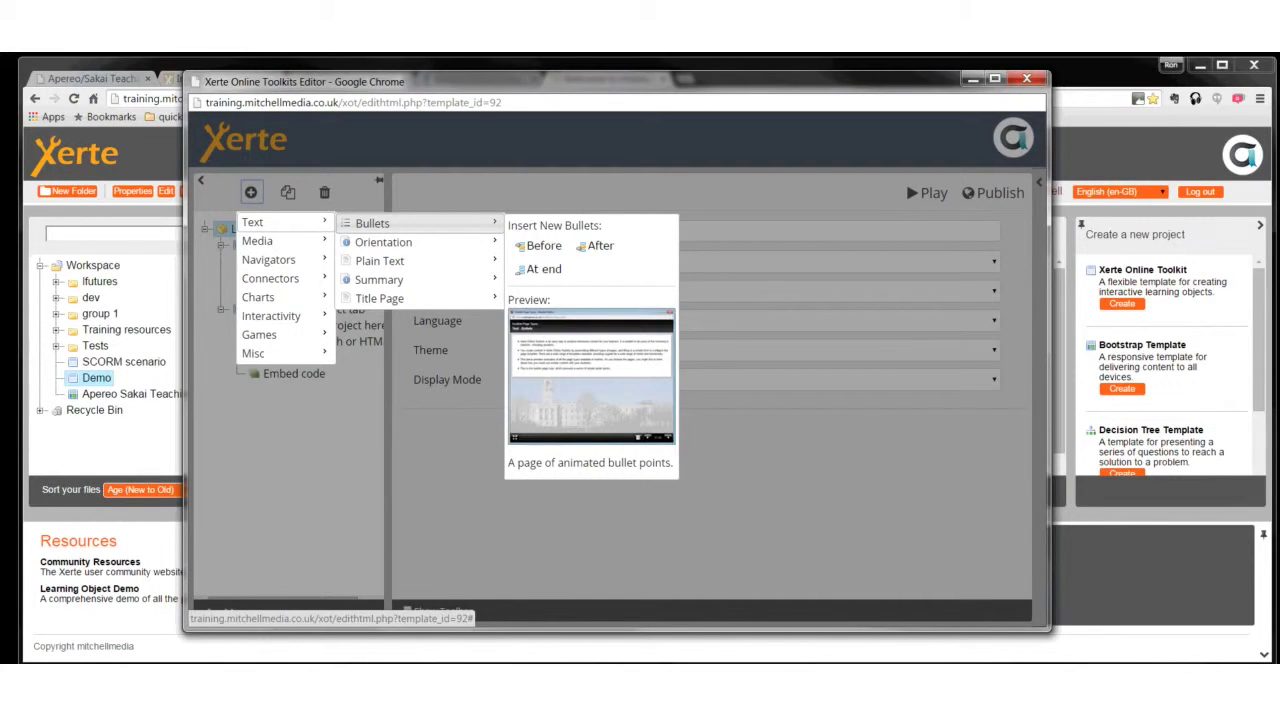
mouse_move(271, 315)
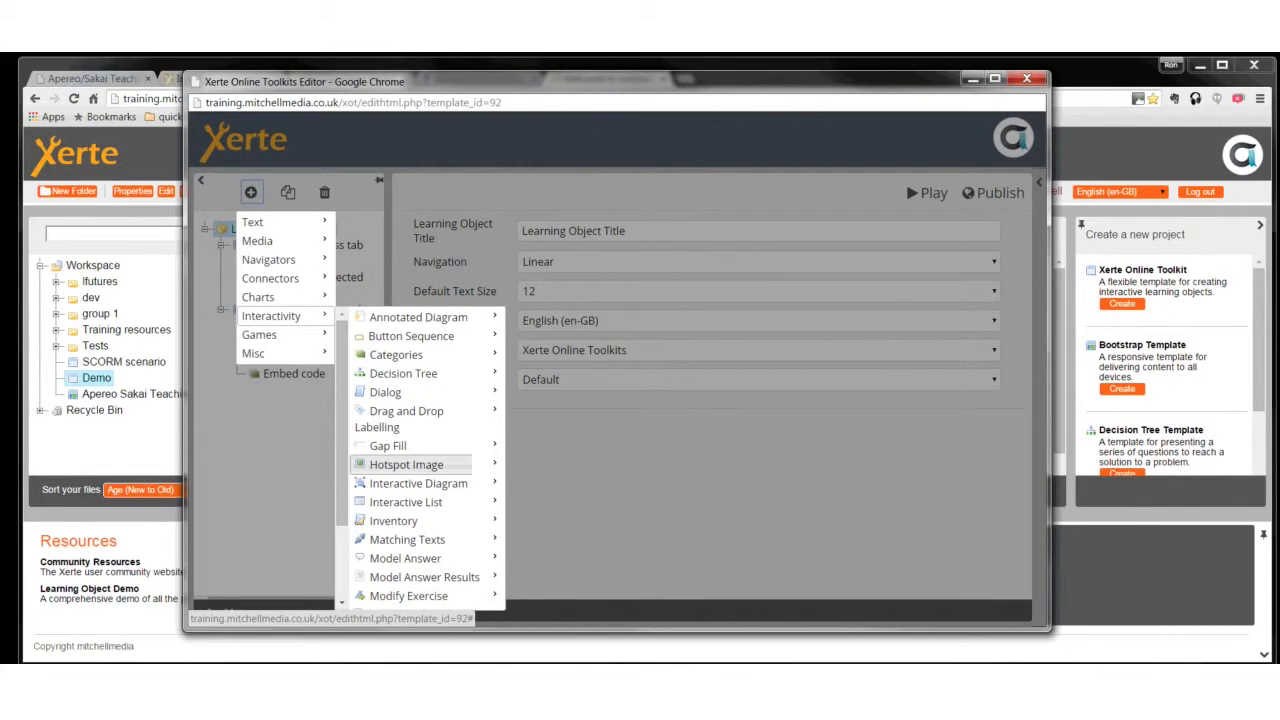
mouse_move(406, 464)
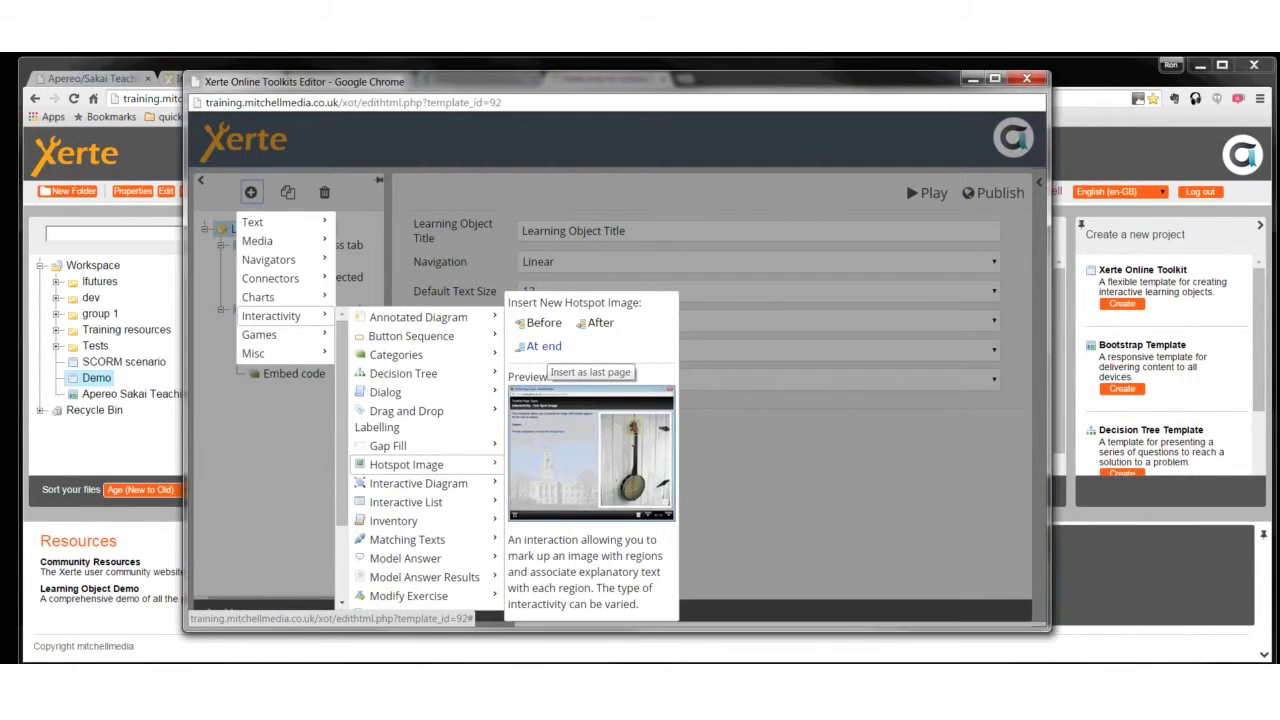
click(544, 346)
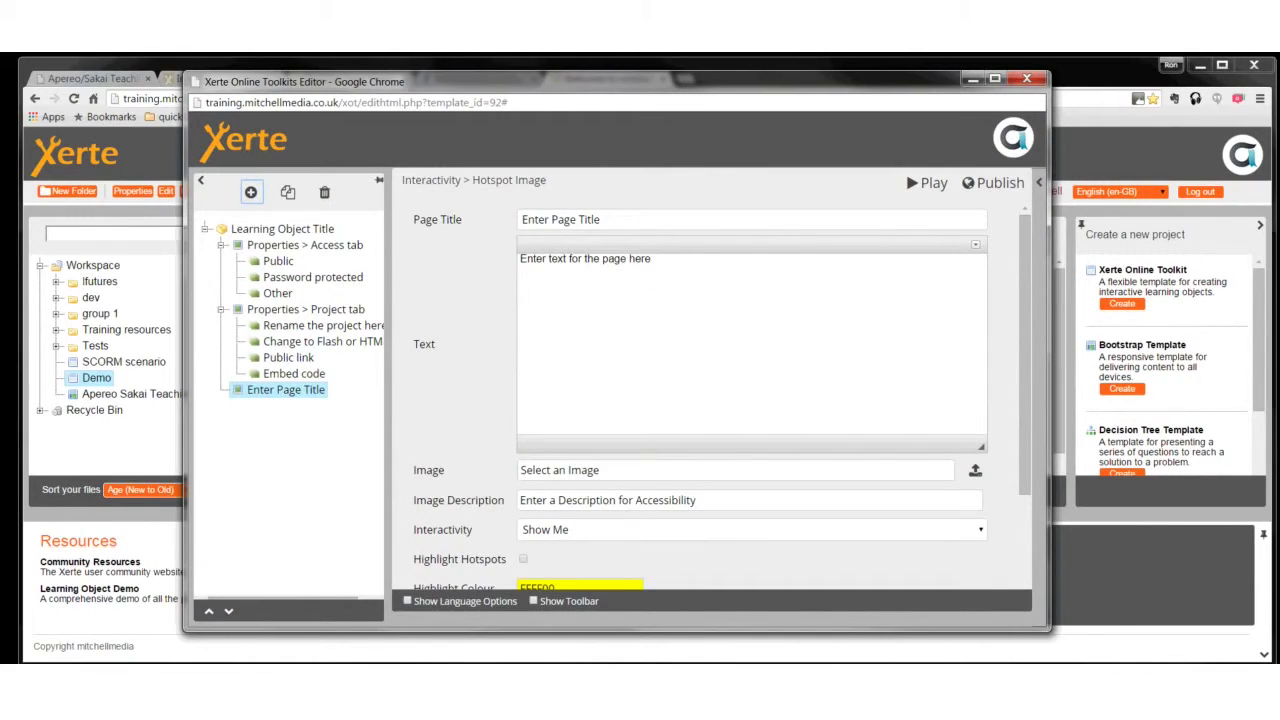
- Set properties_project.png from the project's media folder as the image of the new Hotspot Image page
click(975, 470)
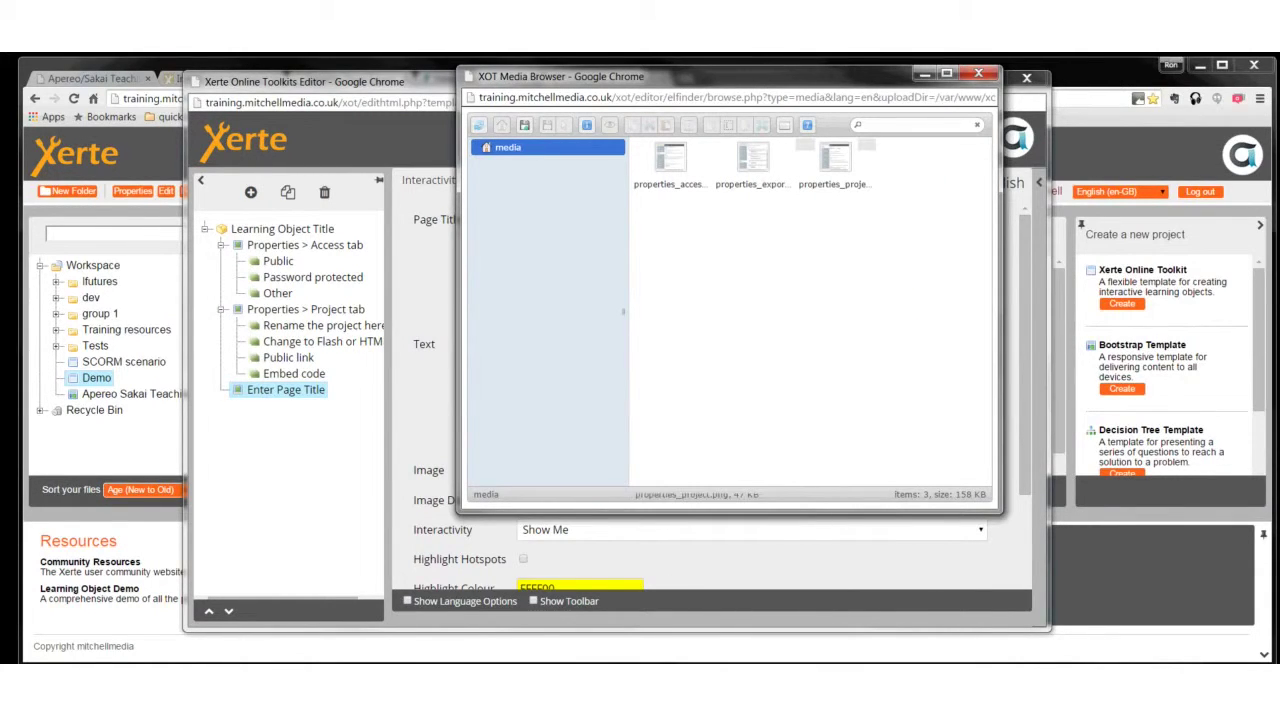
click(836, 165)
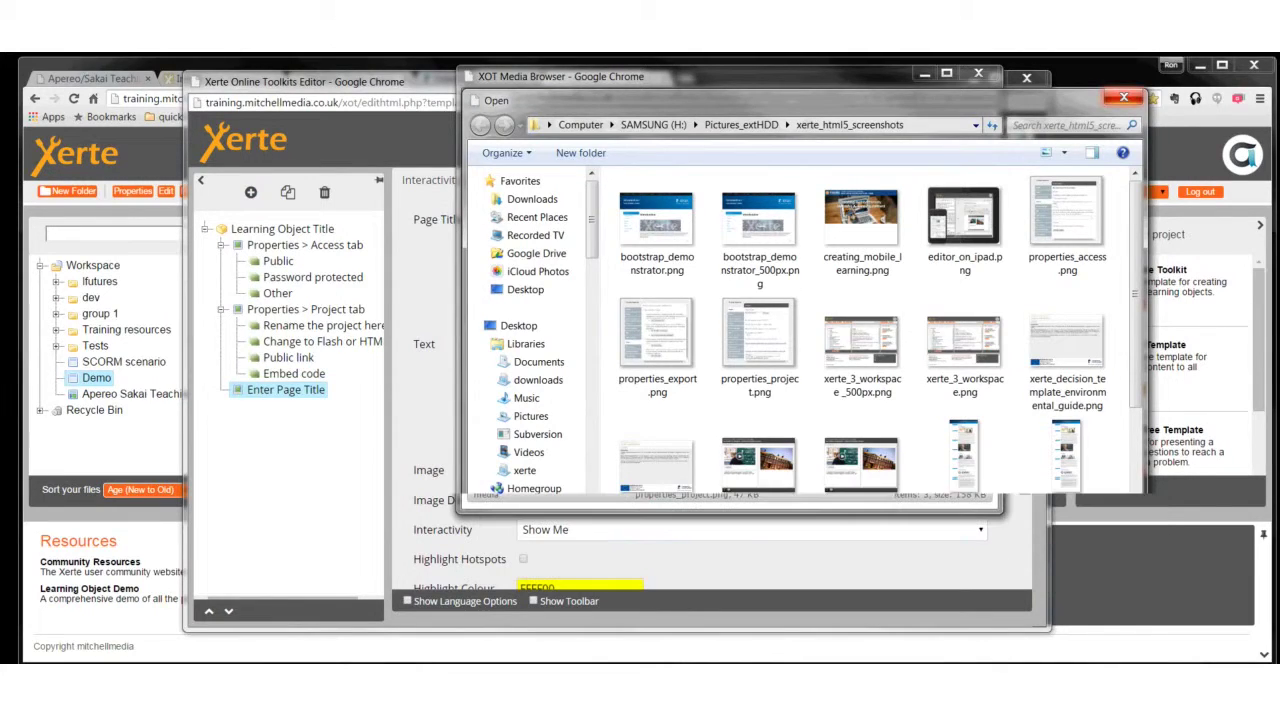
click(1123, 97)
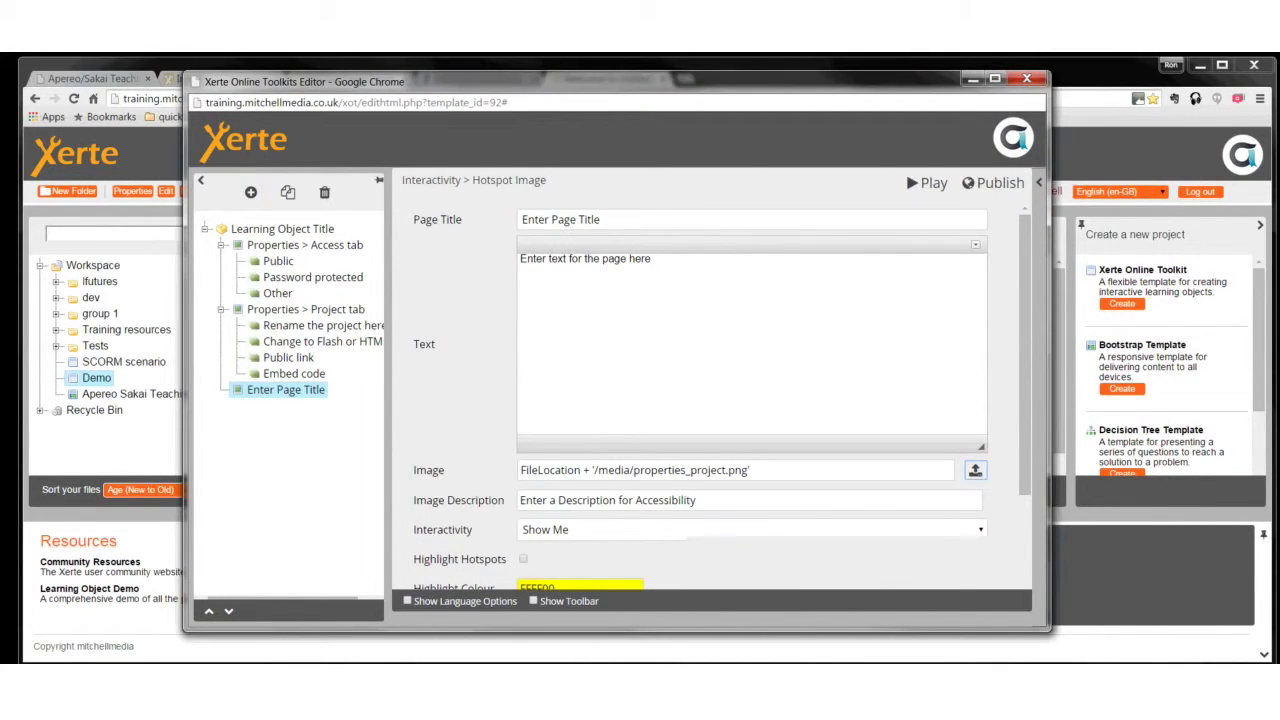
- Add a hotspot to the page and draw its area around the iframe embed code box near the screenshot's lower edge
scroll(710, 400, down, 2)
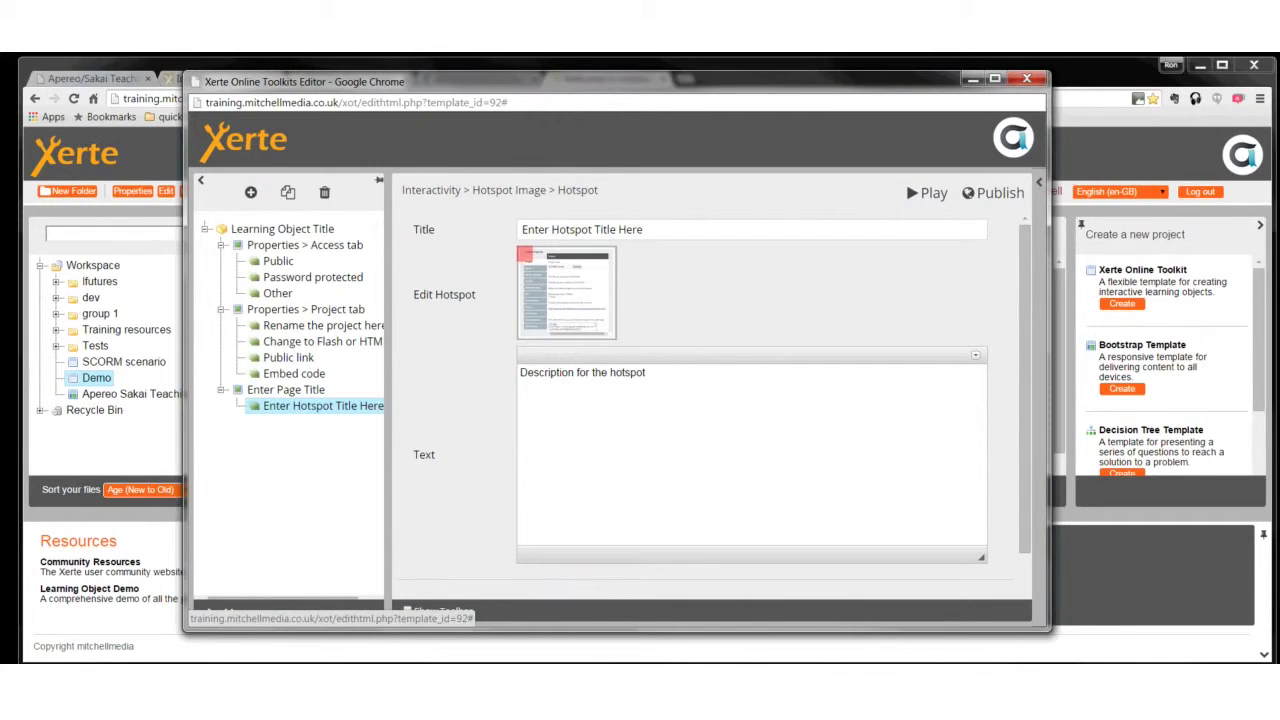
click(566, 292)
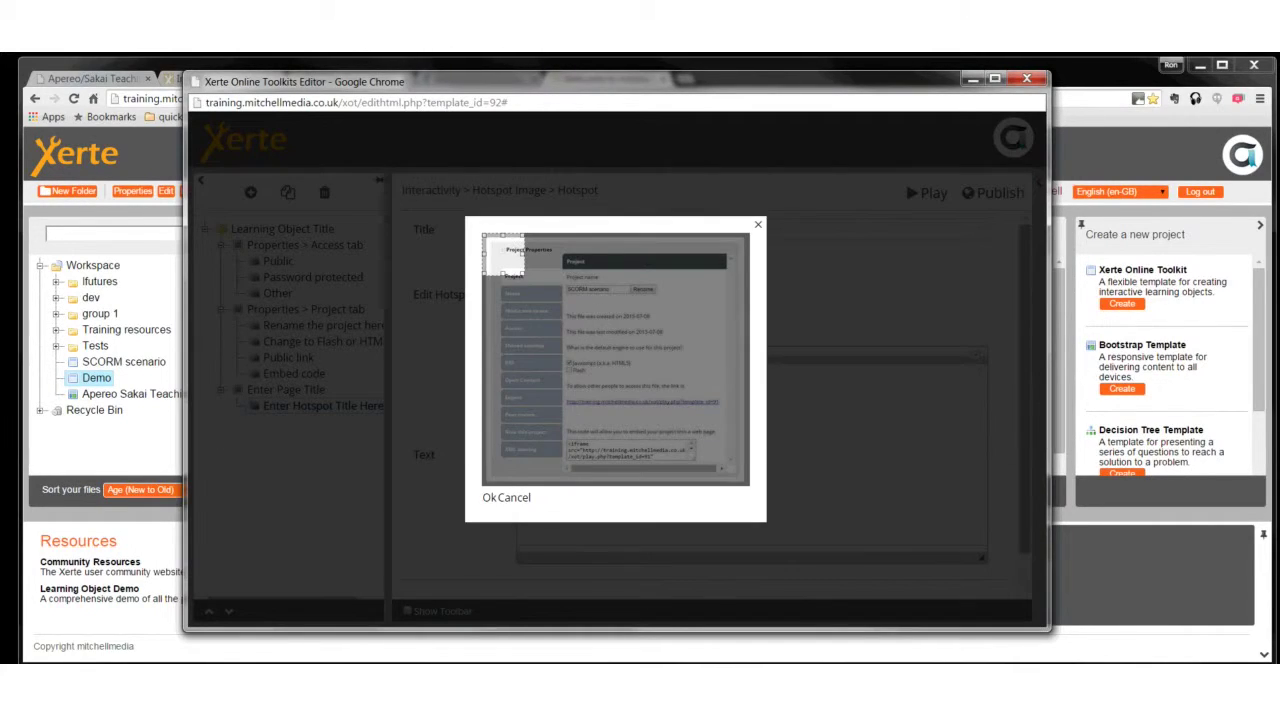
mouse_move(484, 272)
mouse_down()
mouse_move(516, 276)
mouse_move(526, 254)
mouse_up()
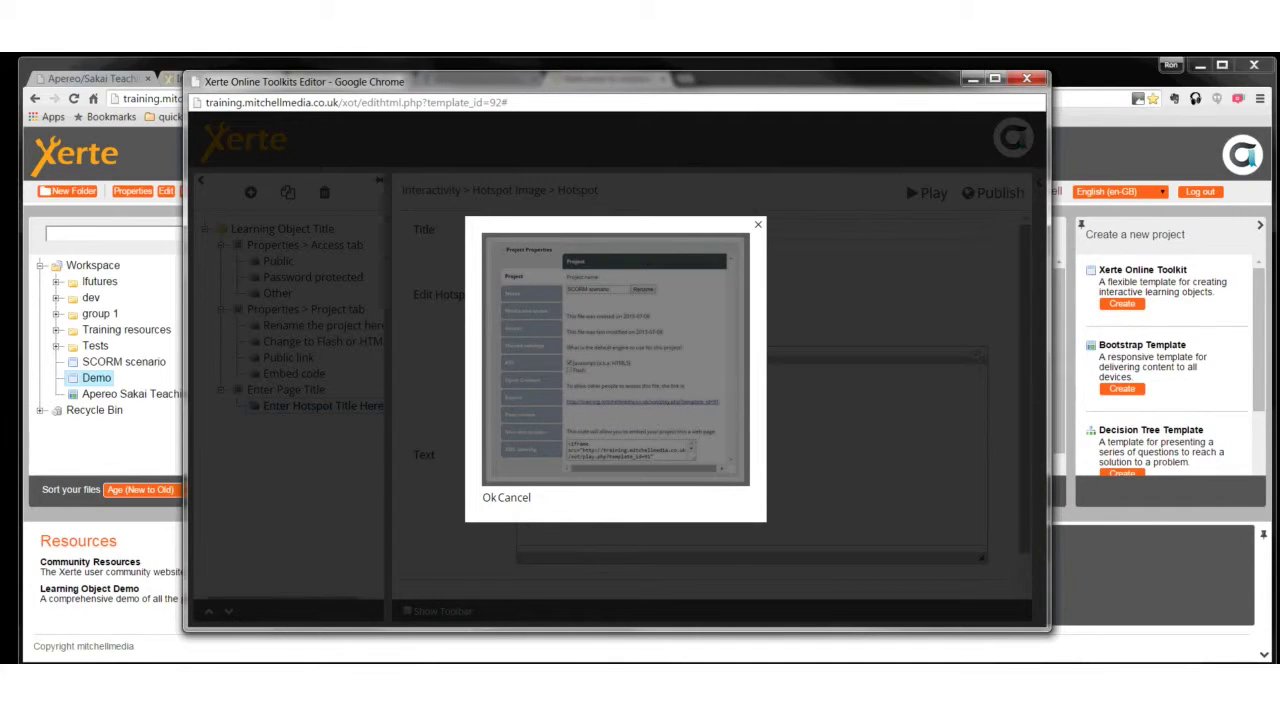
drag(561, 433, 703, 474)
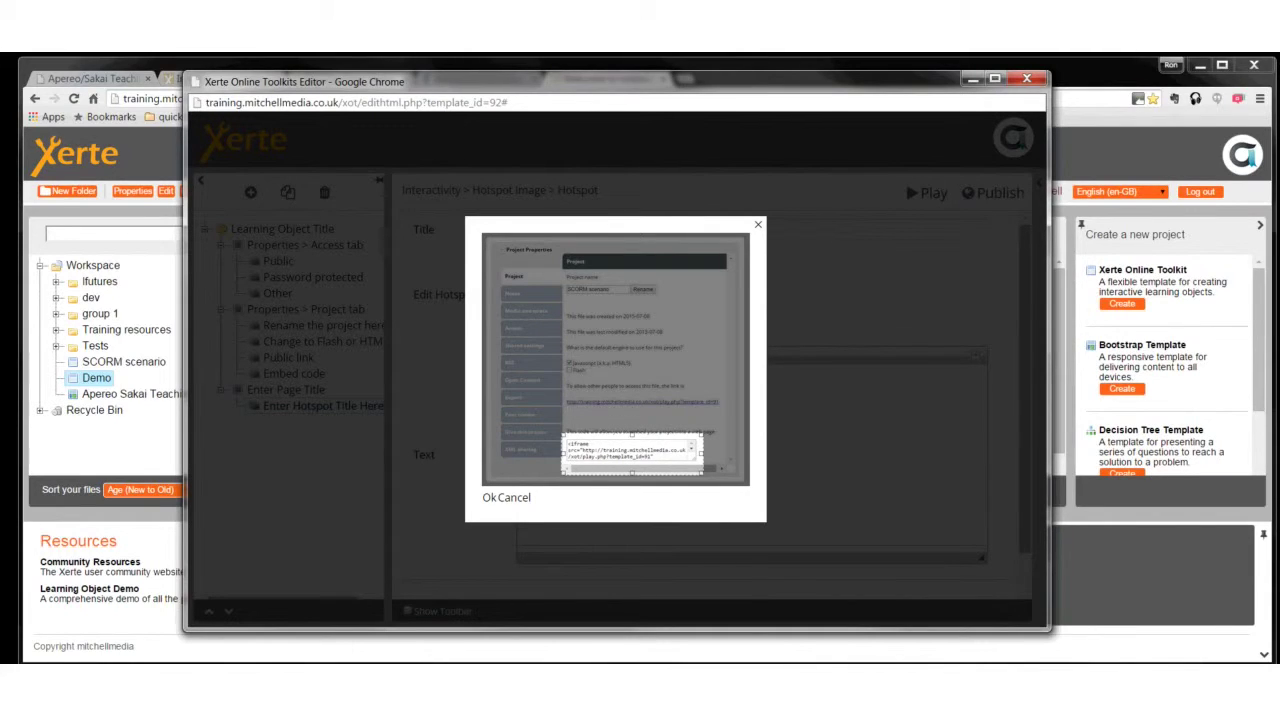
key(Return)
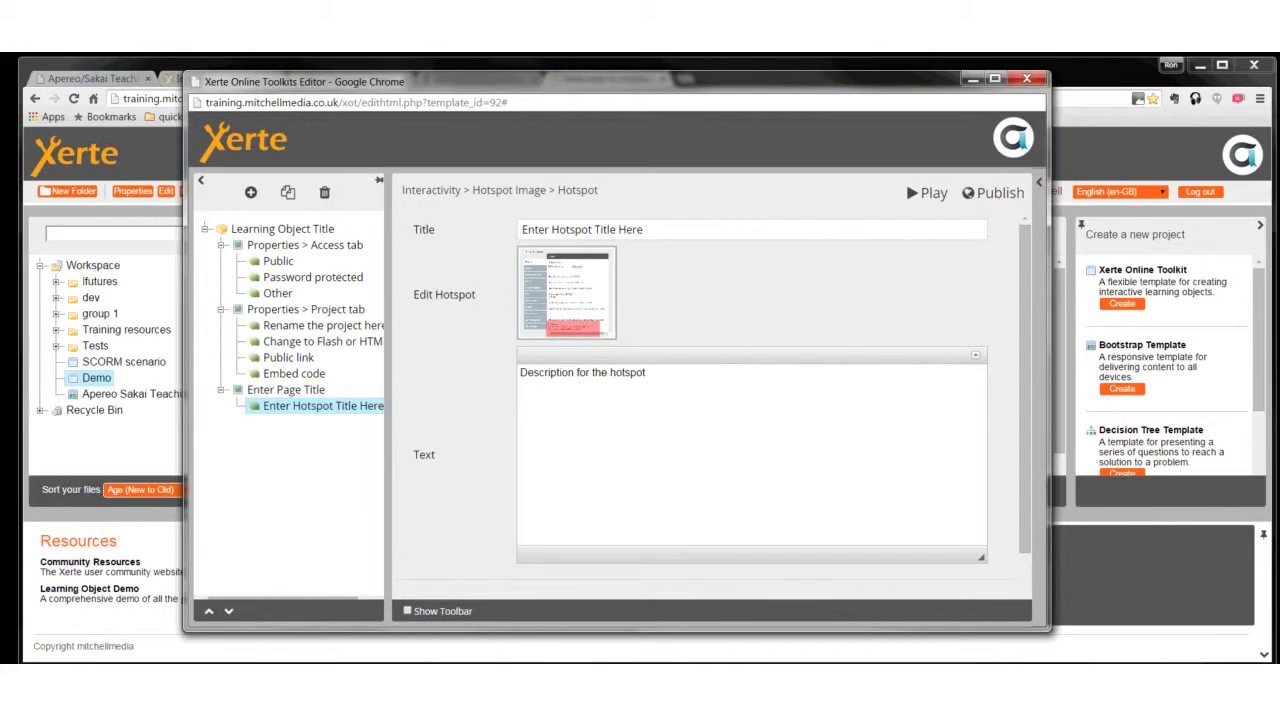
- Replace the hotspot's placeholder title with "Embed code"
click(582, 229)
key(BackSpace)
key(BackSpace)
key(BackSpace)
key(BackSpace)
key(BackSpace)
key(BackSpace)
key(BackSpace)
key(BackSpace)
key(BackSpace)
key(BackSpace)
key(BackSpace)
key(BackSpace)
key(BackSpace)
key(BackSpace)
key(BackSpace)
key(BackSpace)
key(BackSpace)
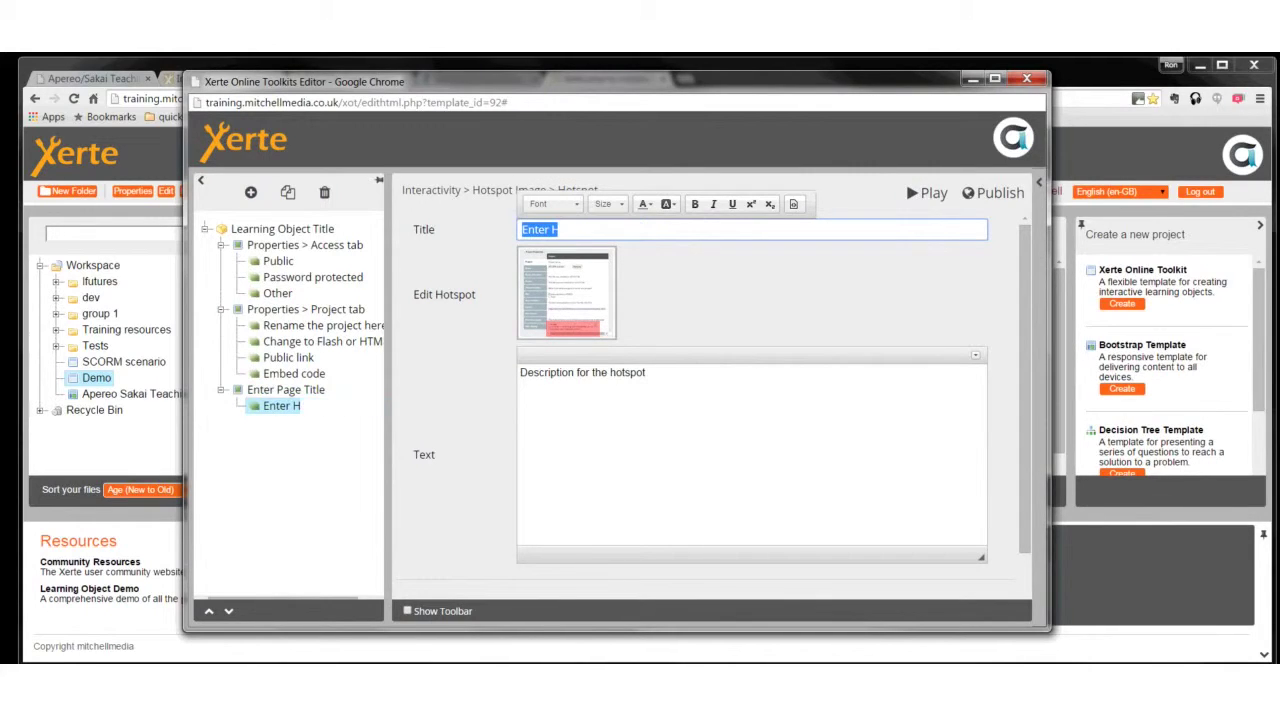
text(Embed code)
- Append "ghrhrhr" to the hotspot's description and add a second line of filler text below it
click(647, 372)
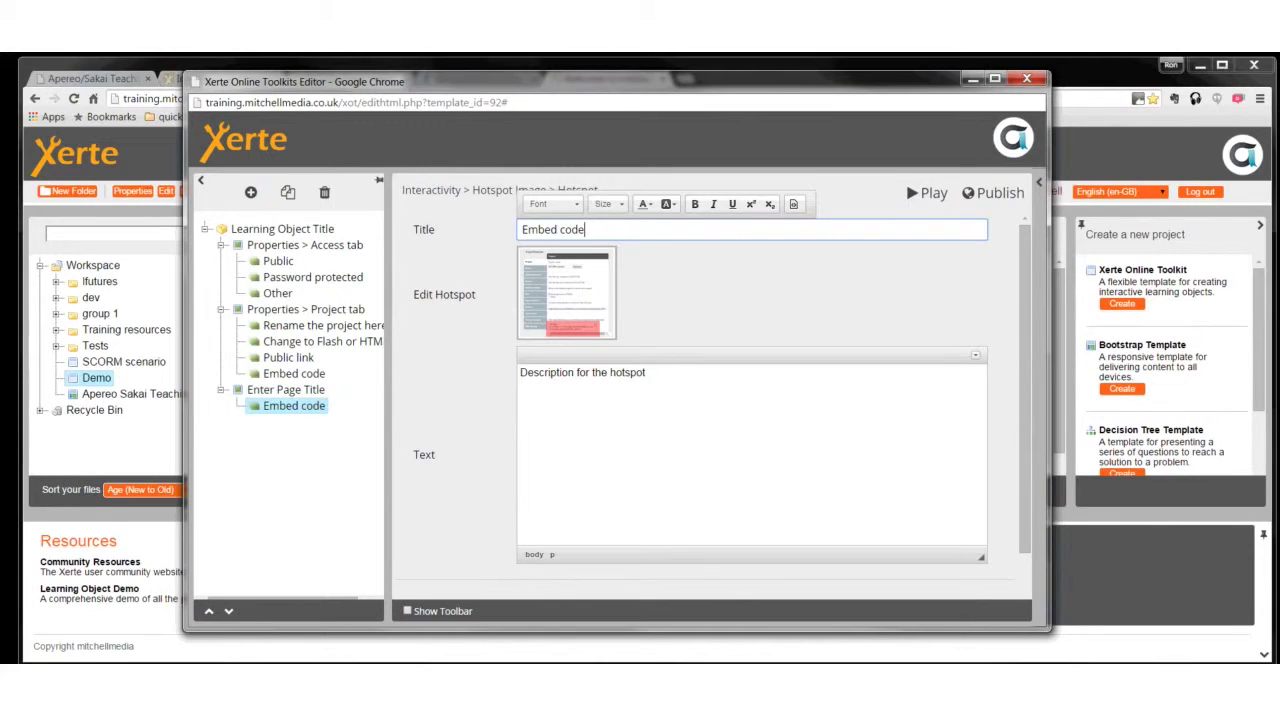
text(ghrhrhr)
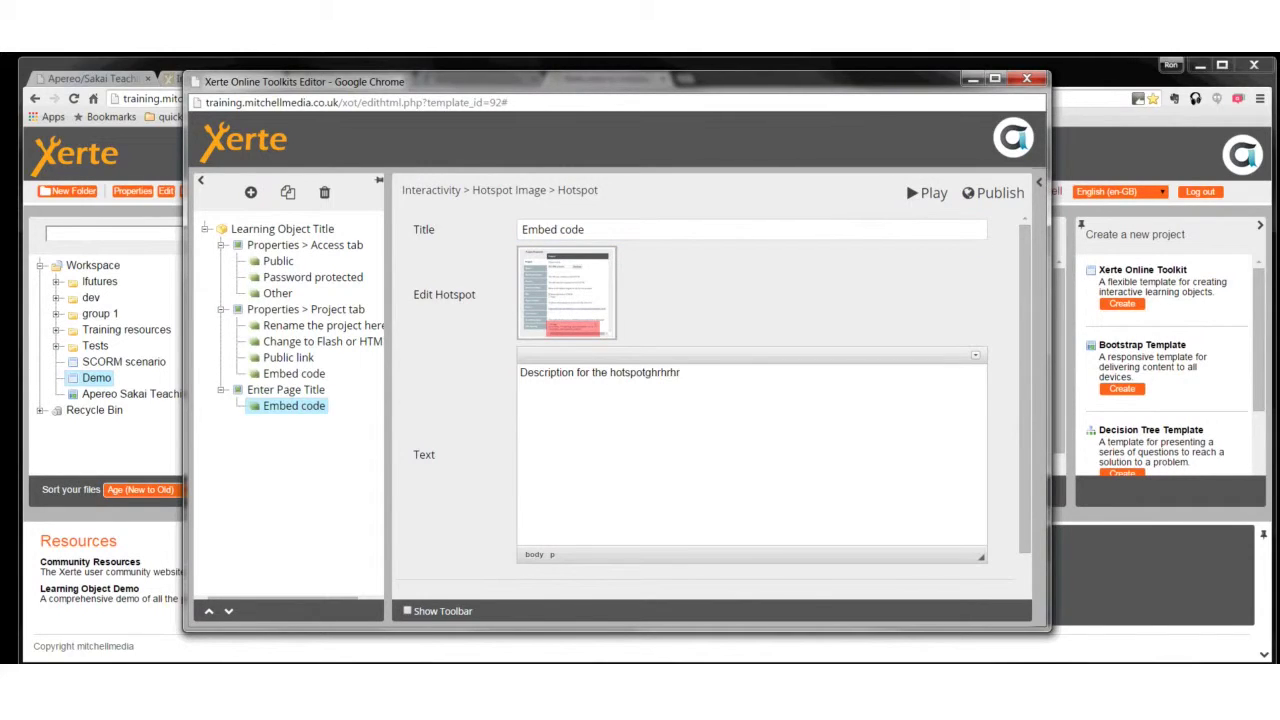
key(Return)
text(ef'jegje[gj[peg)
- Show the text formatting toolbar and colour the description's second line Fire Brick
click(407, 610)
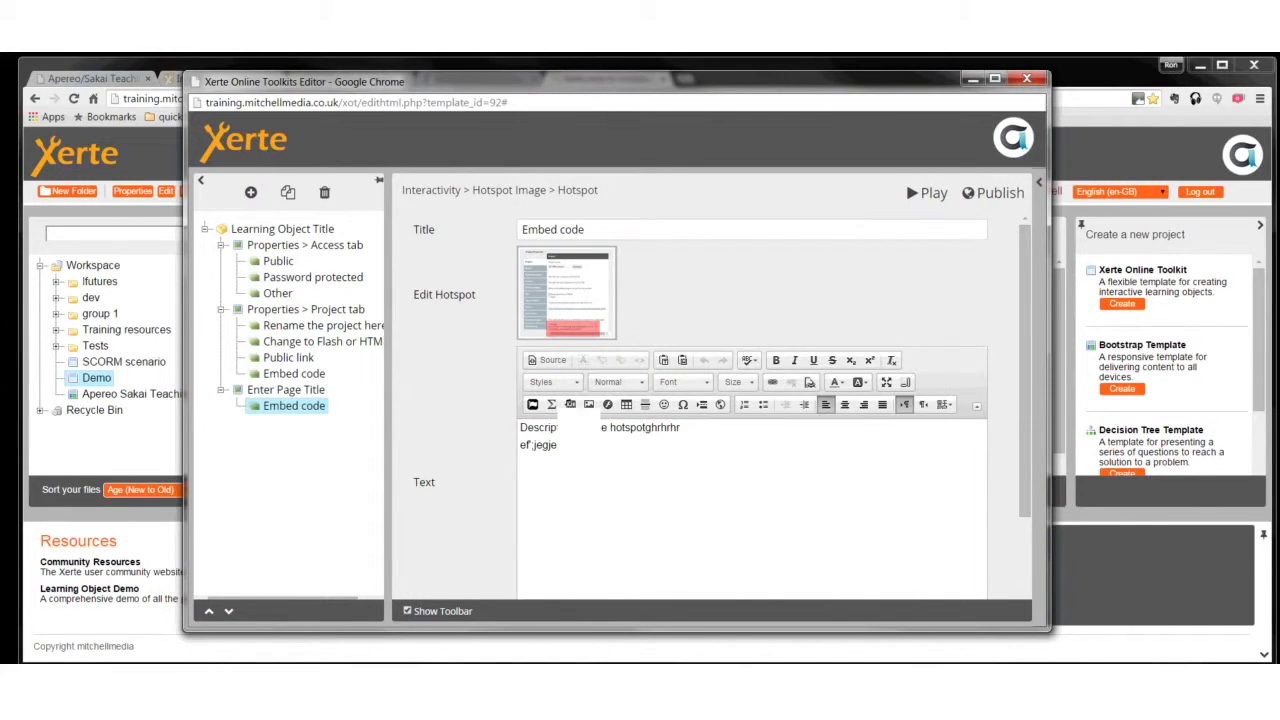
key(shift+Home)
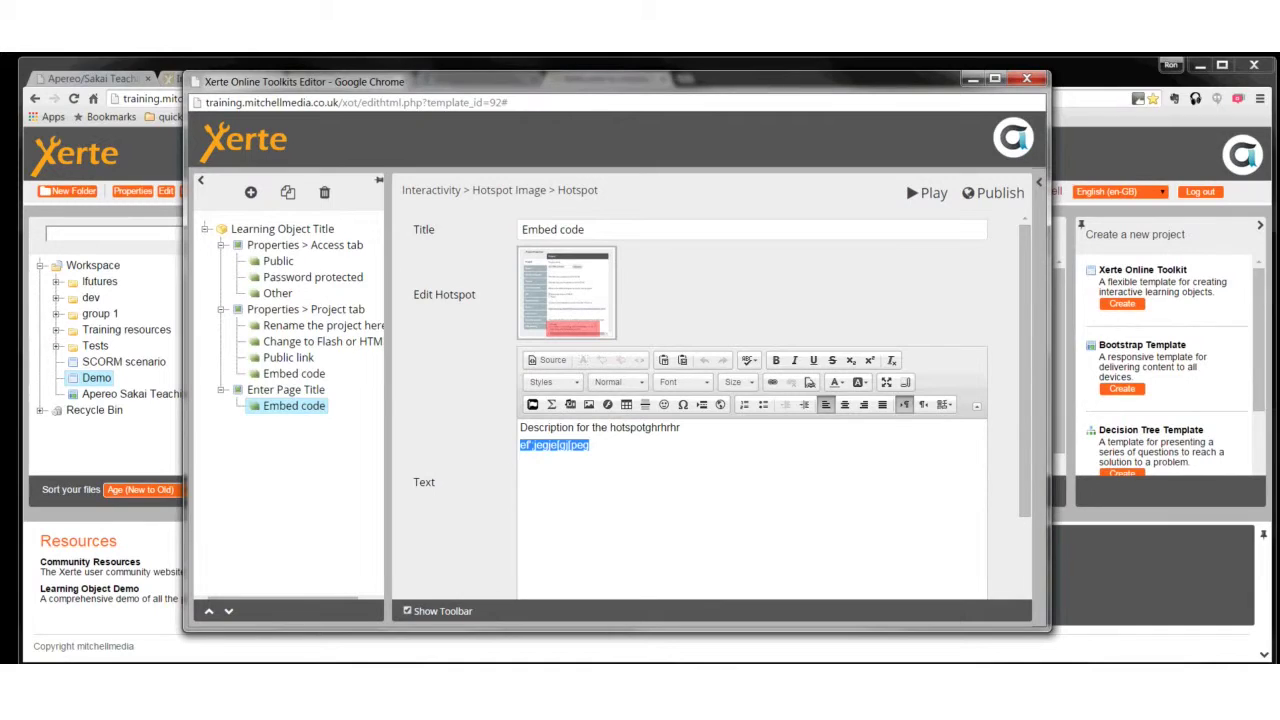
click(838, 382)
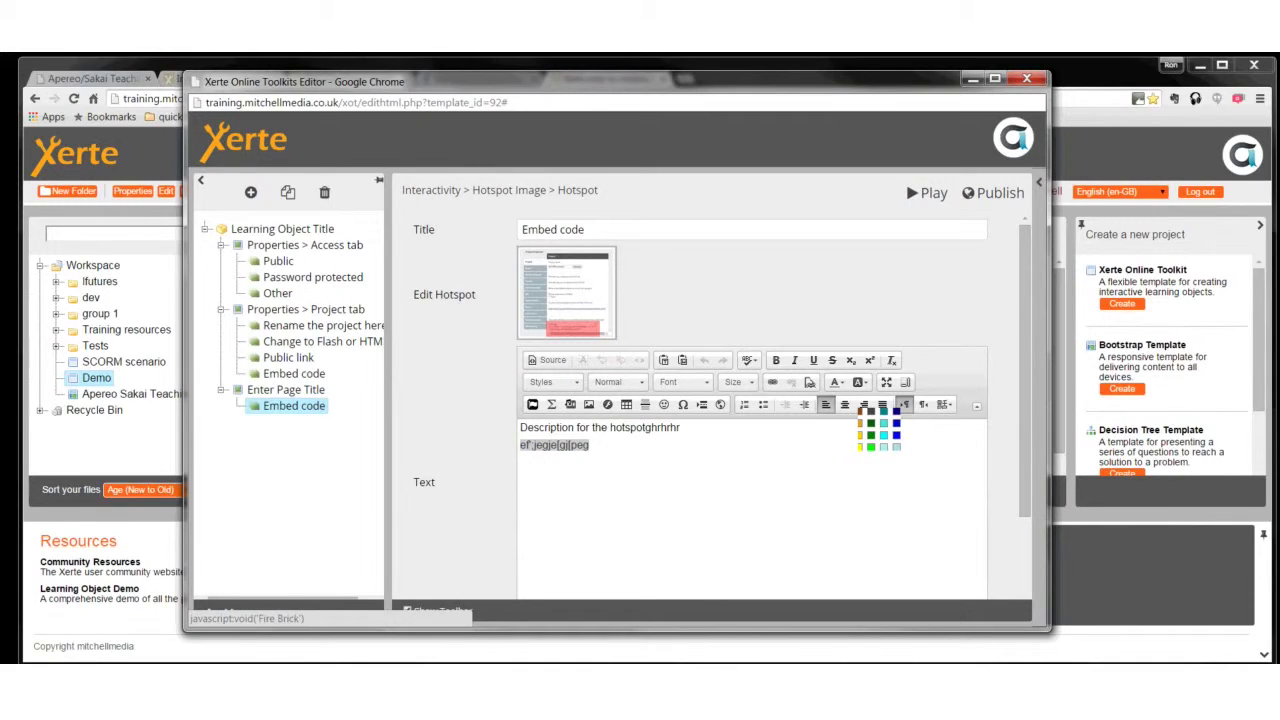
click(860, 423)
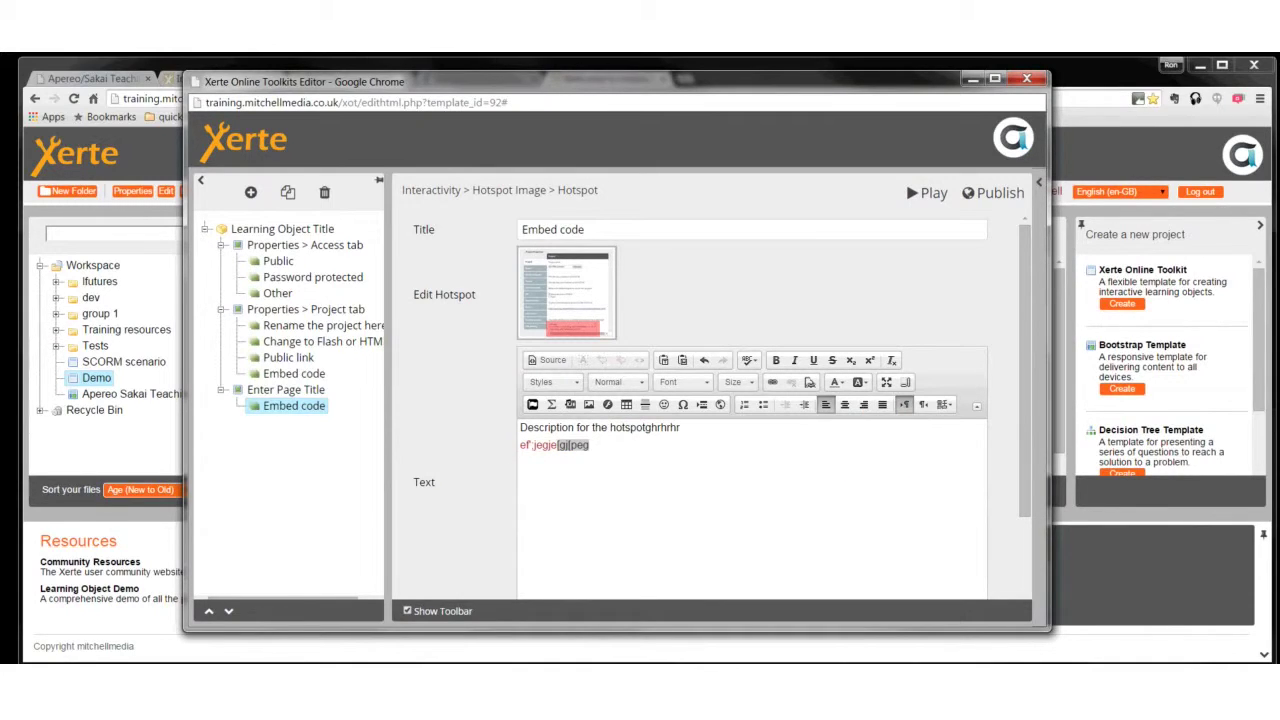
click(590, 445)
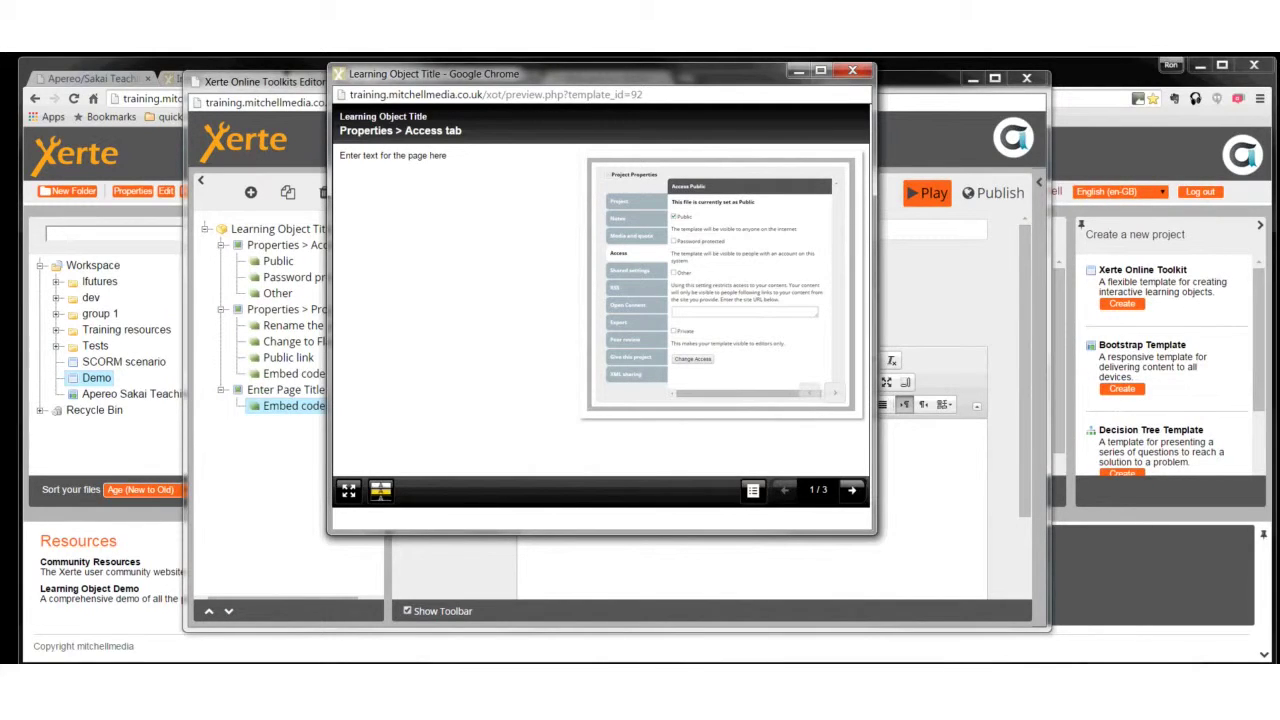
- Preview the learning object, page forward to the hotspot page, try the embed code hotspot, and close the preview
click(851, 489)
click(851, 489)
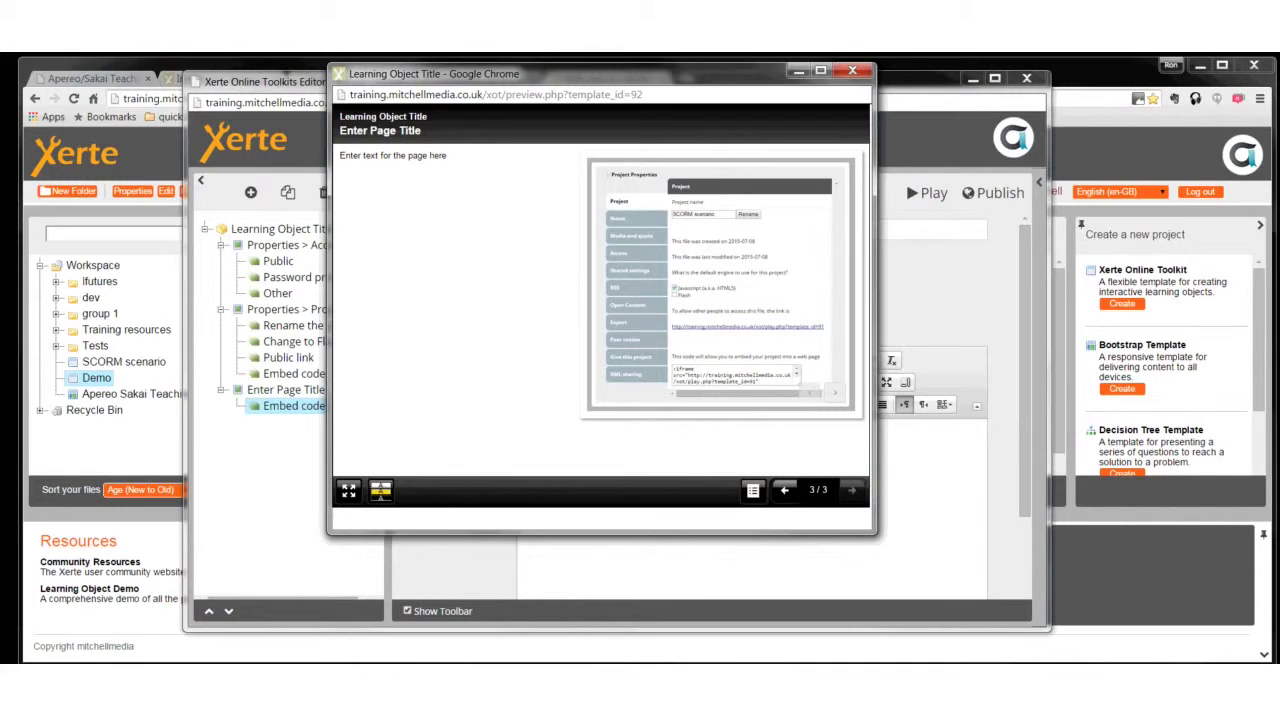
click(736, 380)
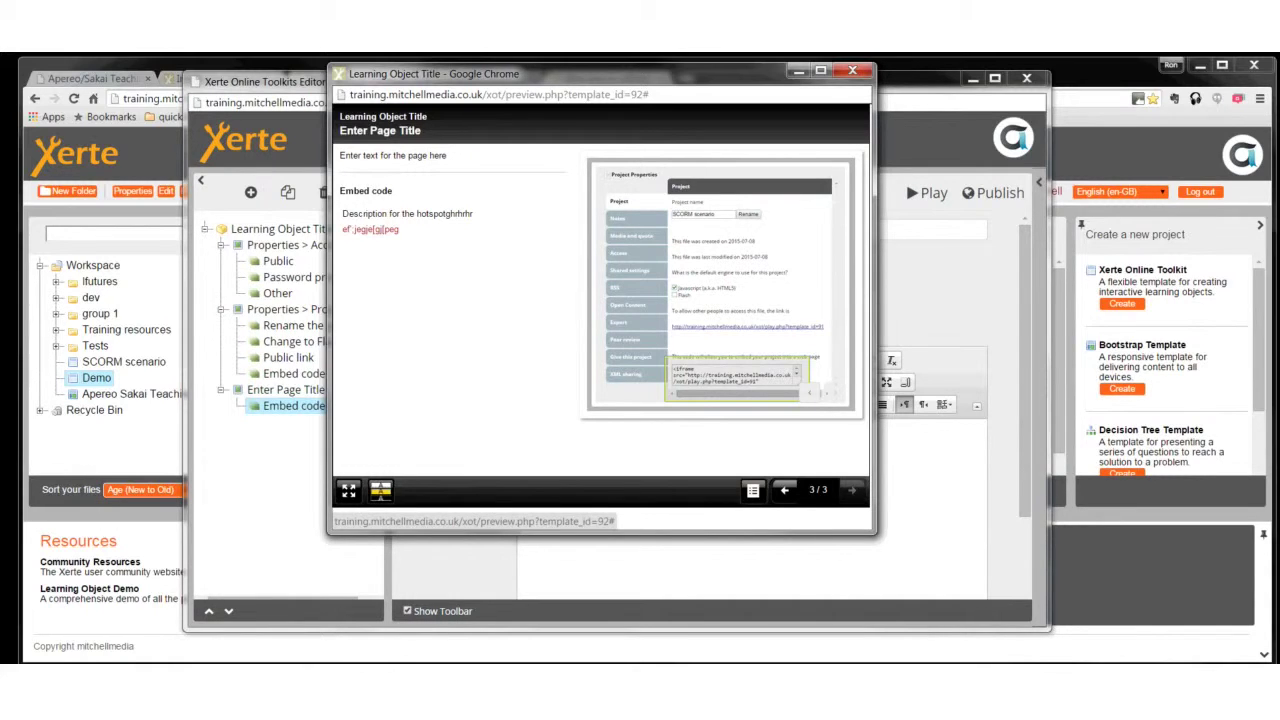
key(ctrl+w)
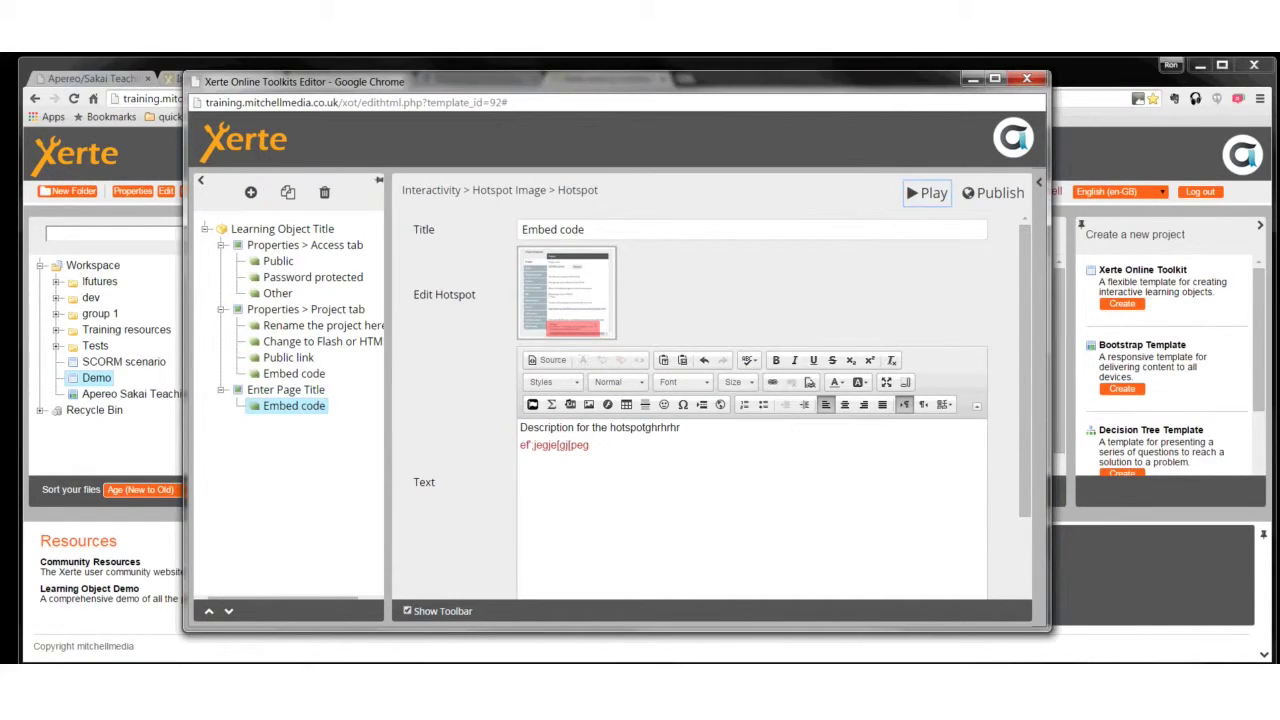
- Close the editor and set the Demo project's access to Public in its project properties
key(ctrl+w)
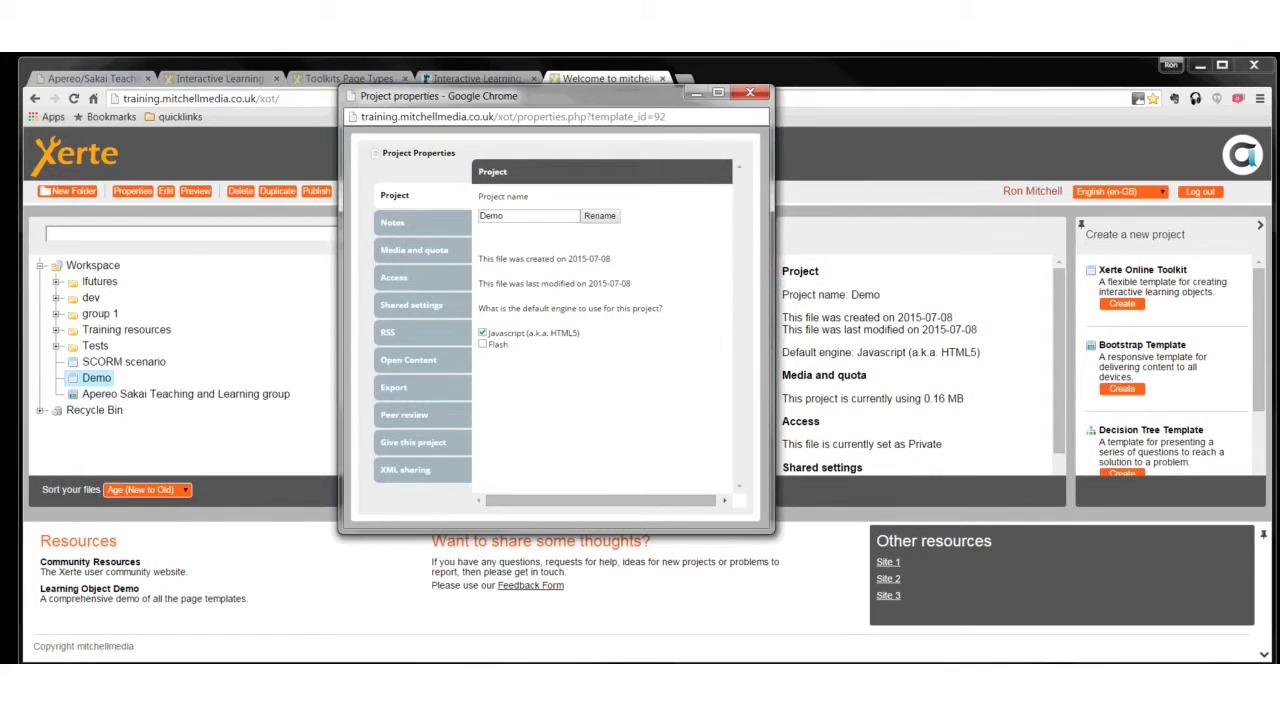
click(394, 277)
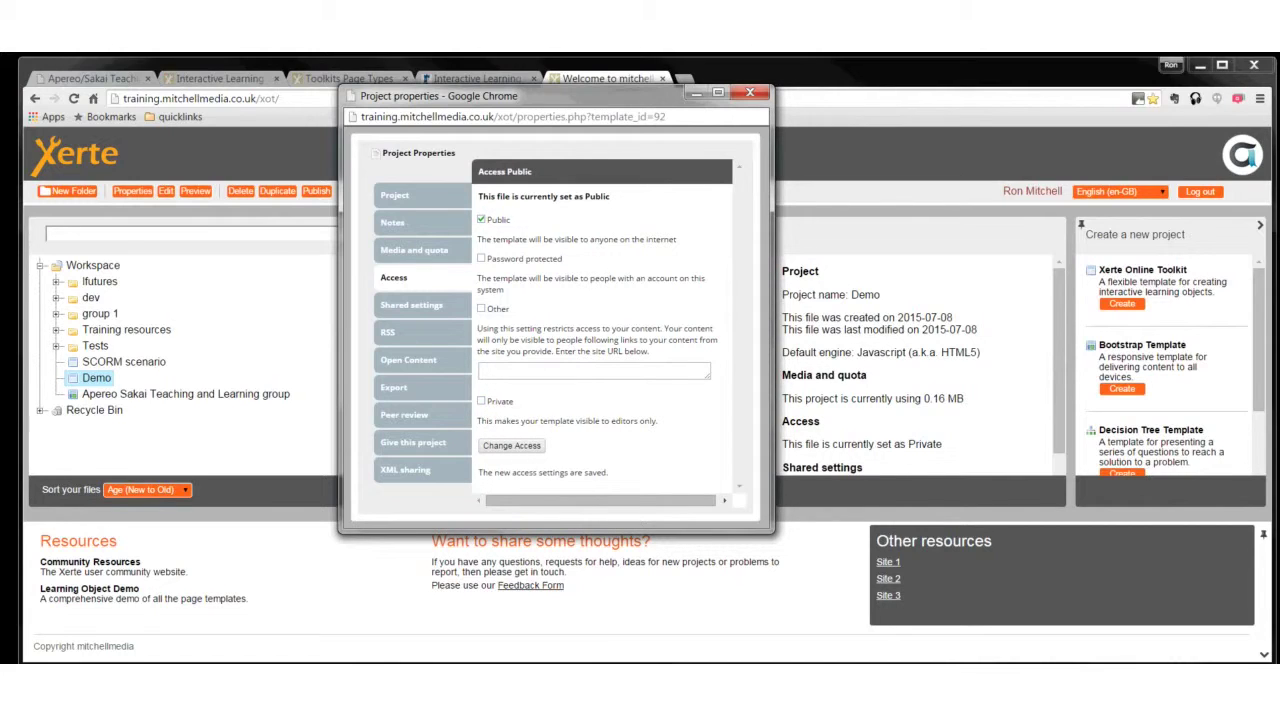
- Return to the Demo's Project properties and select its public link and its iframe embed code
click(394, 195)
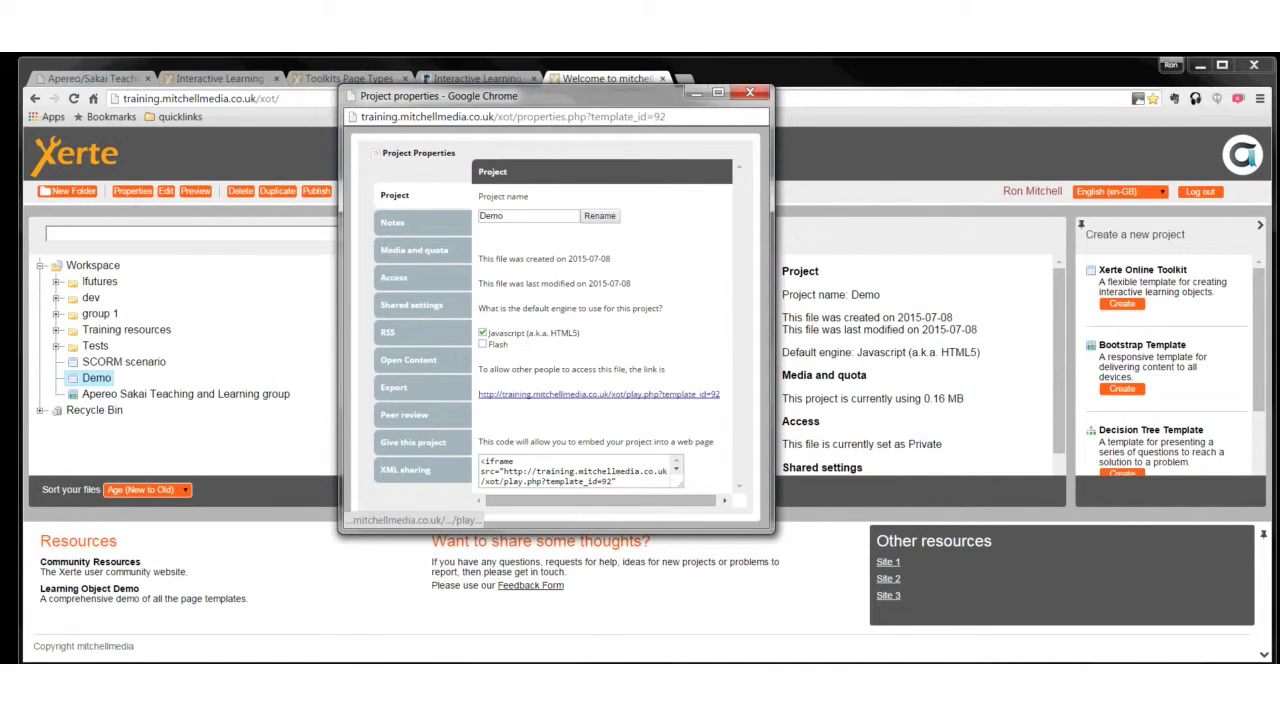
drag(720, 394, 478, 394)
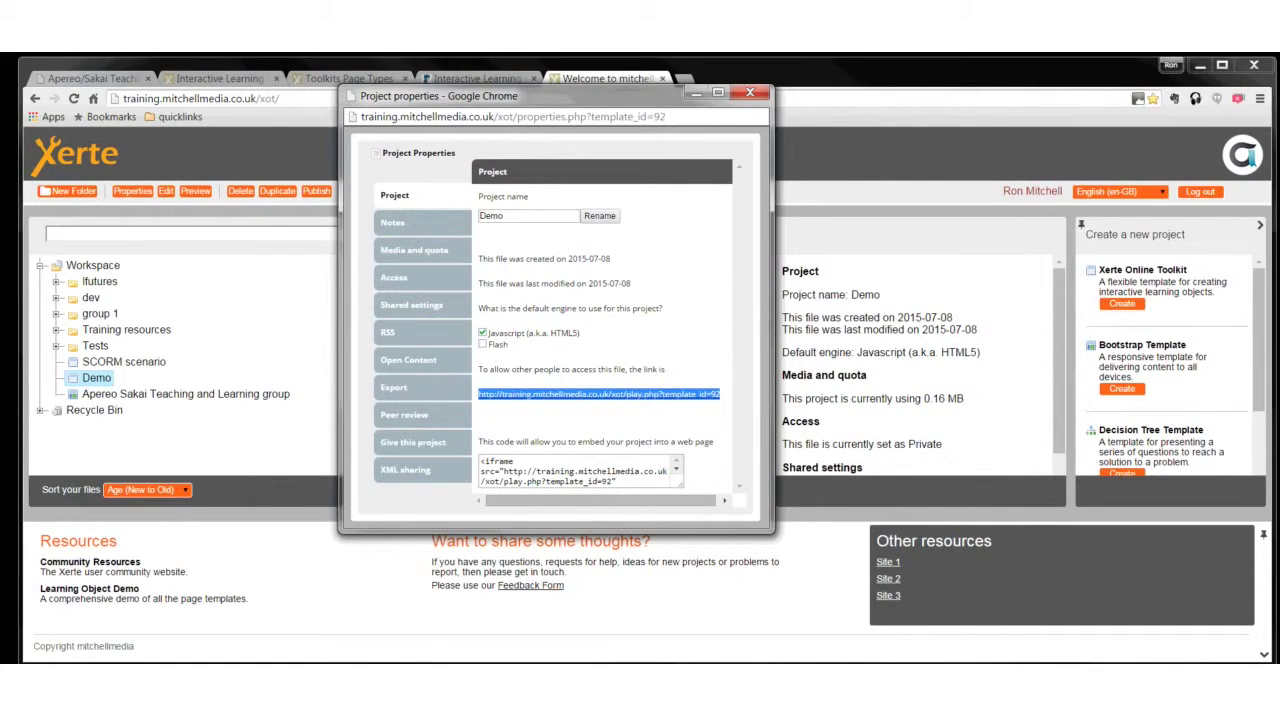
key(alt+Tab)
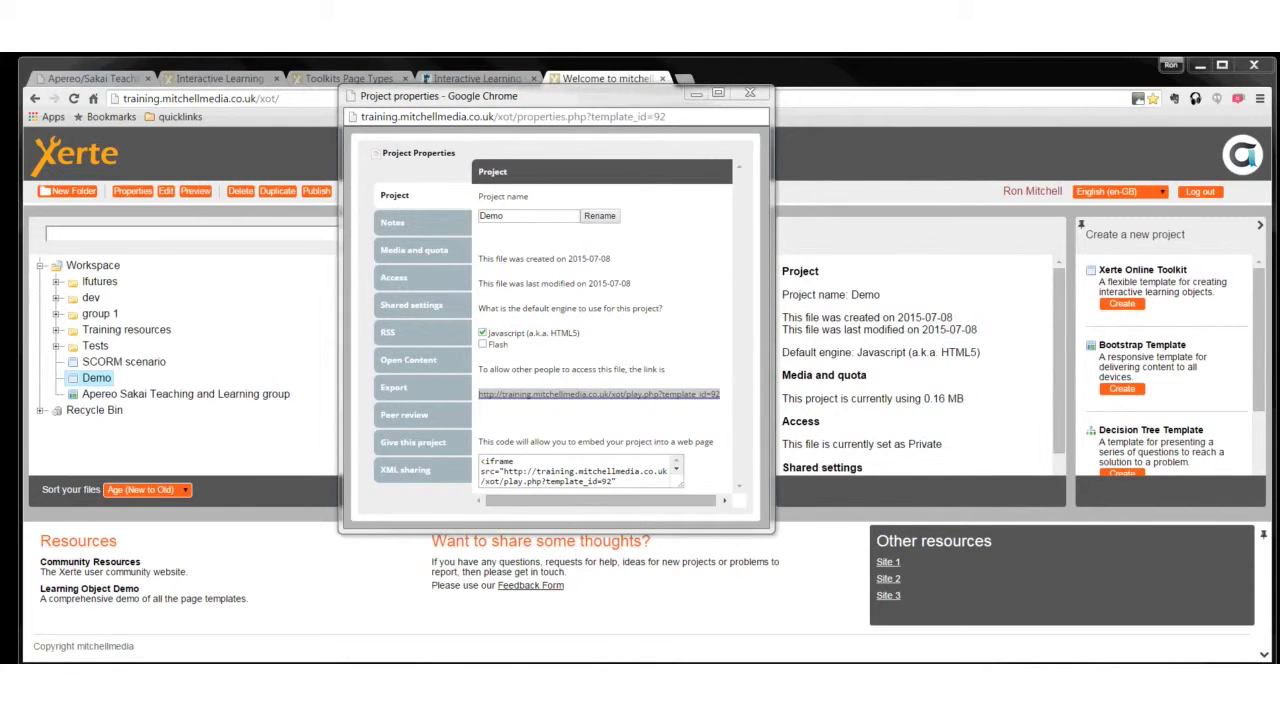
click(517, 461)
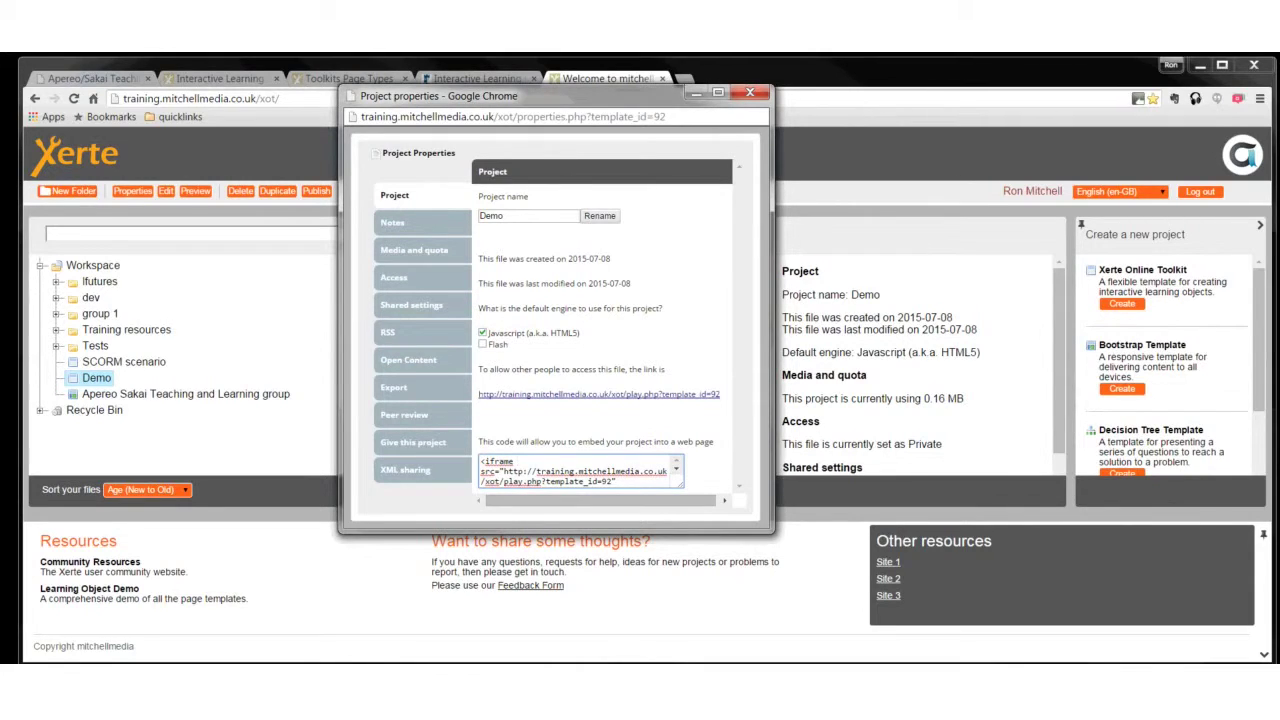
key(ctrl+a)
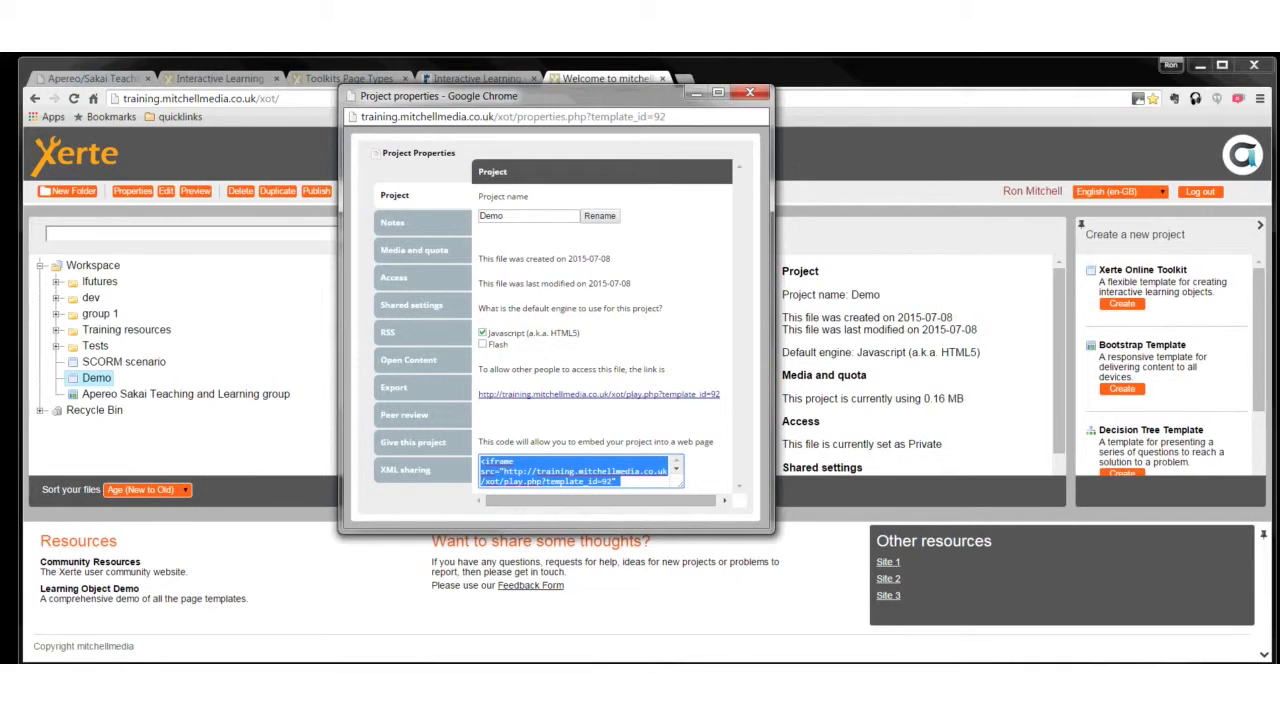
- Review the Demo project's export options, from deployment and SCORM packages to archive and offline zips, and close the properties
click(394, 387)
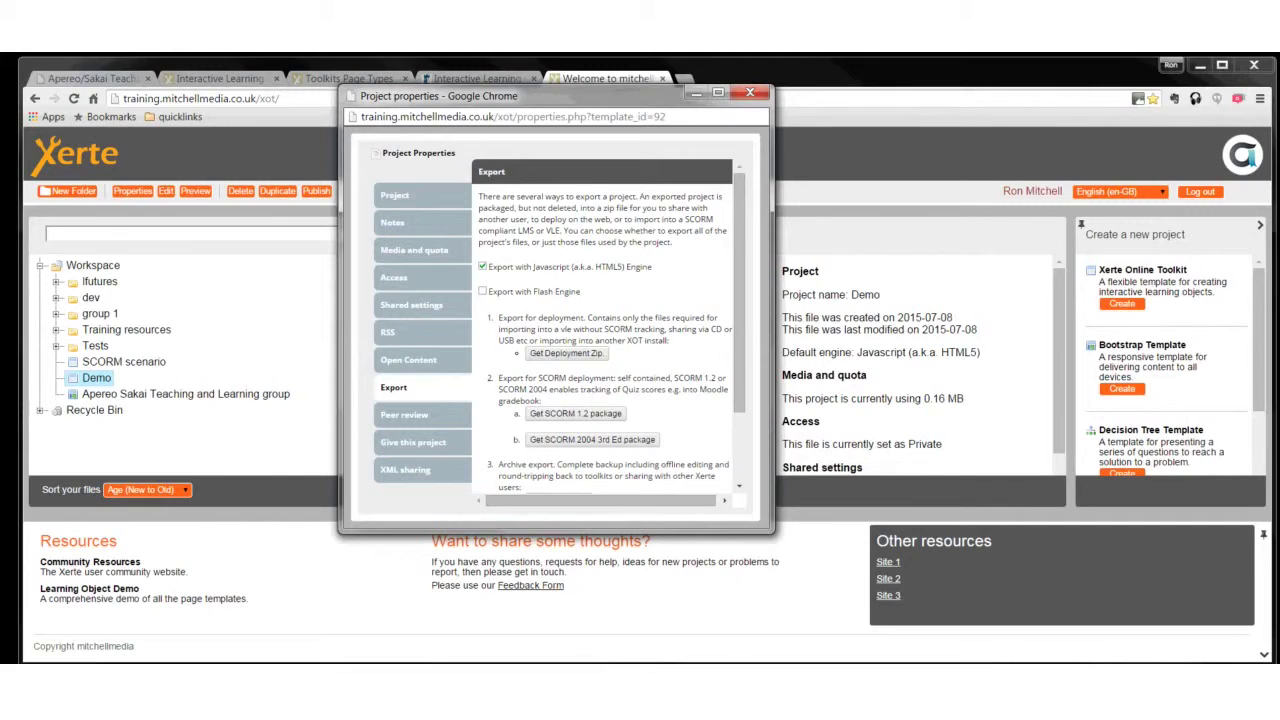
scroll(605, 330, down, 2)
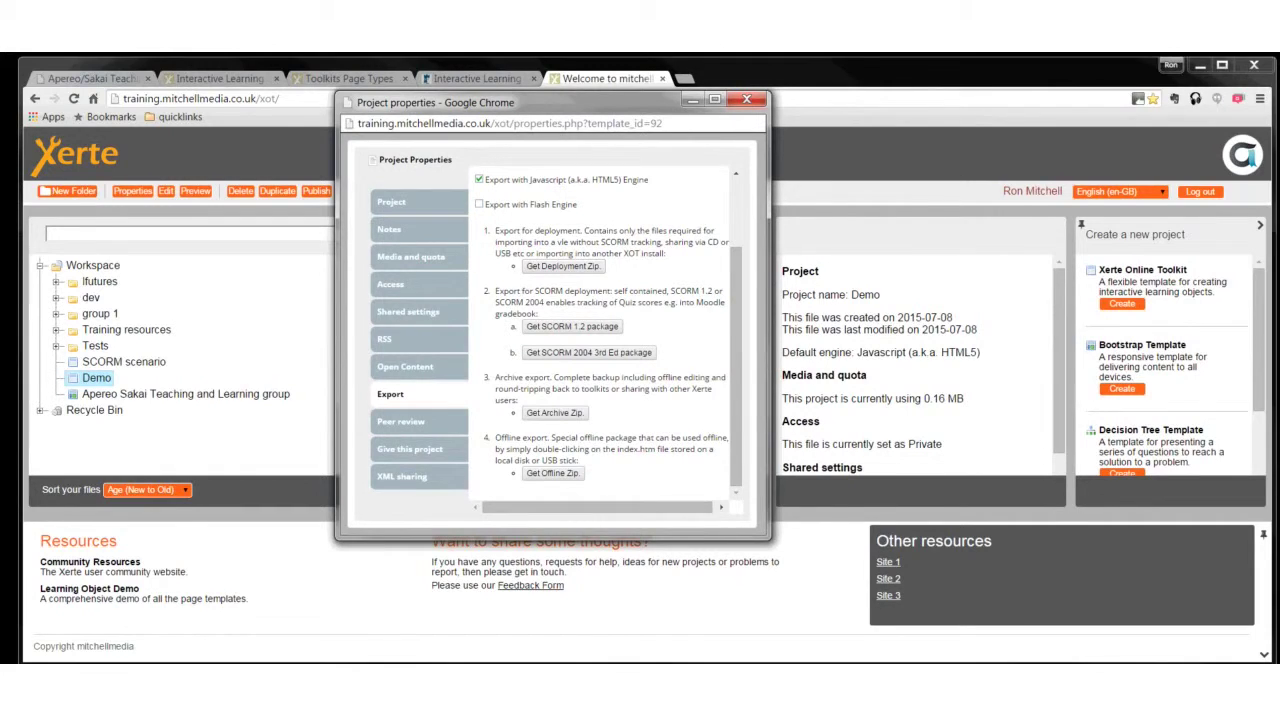
key(ctrl+w)
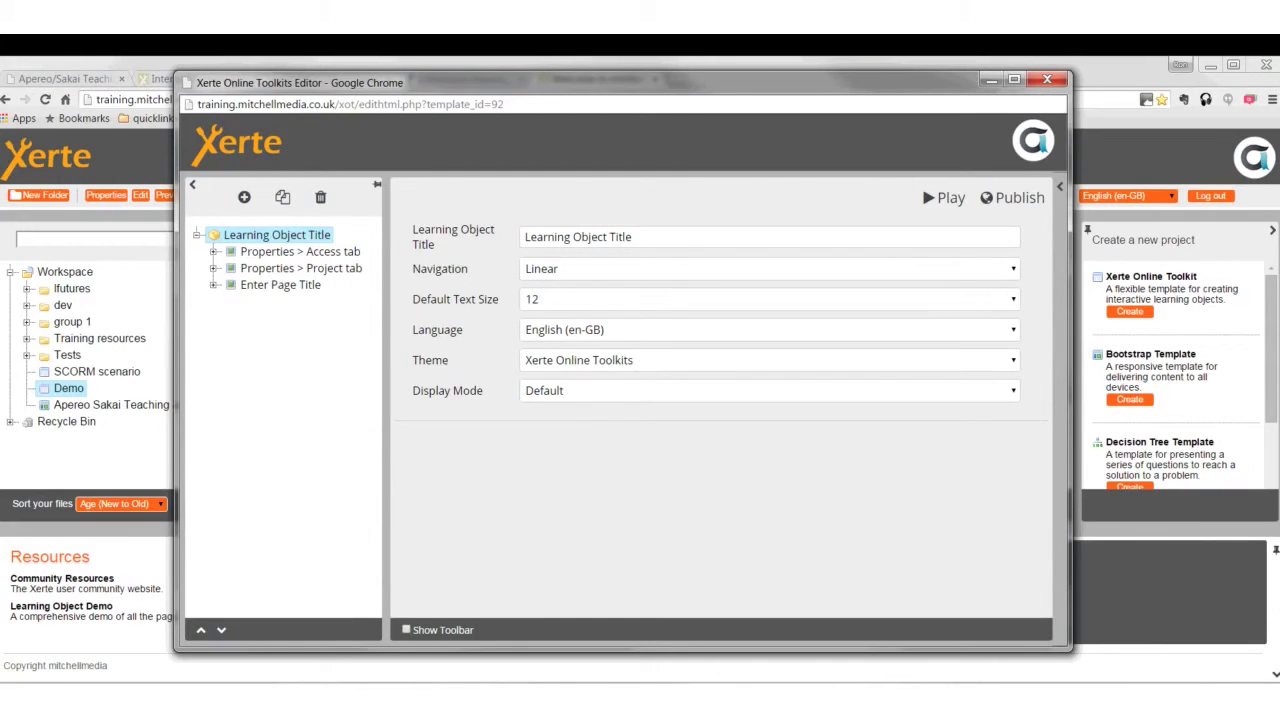
- Set the learning object's theme to Flat Red and preview it
click(770, 360)
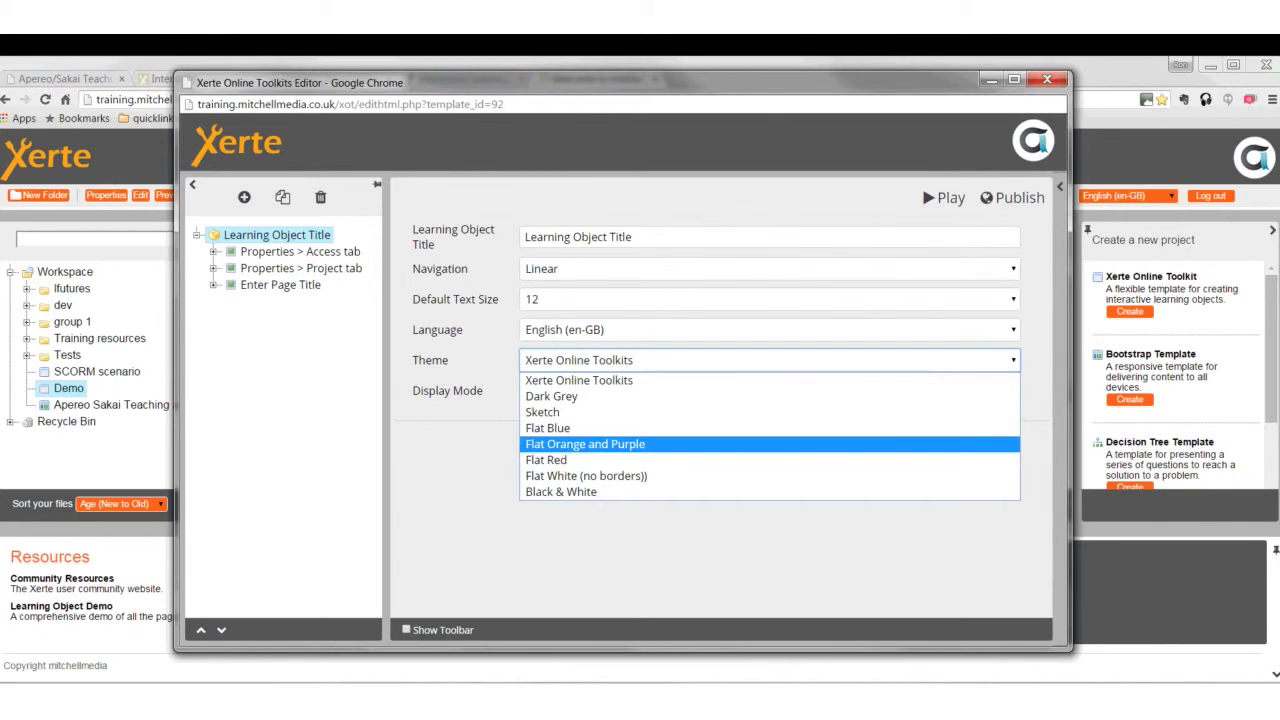
key(Down)
key(Return)
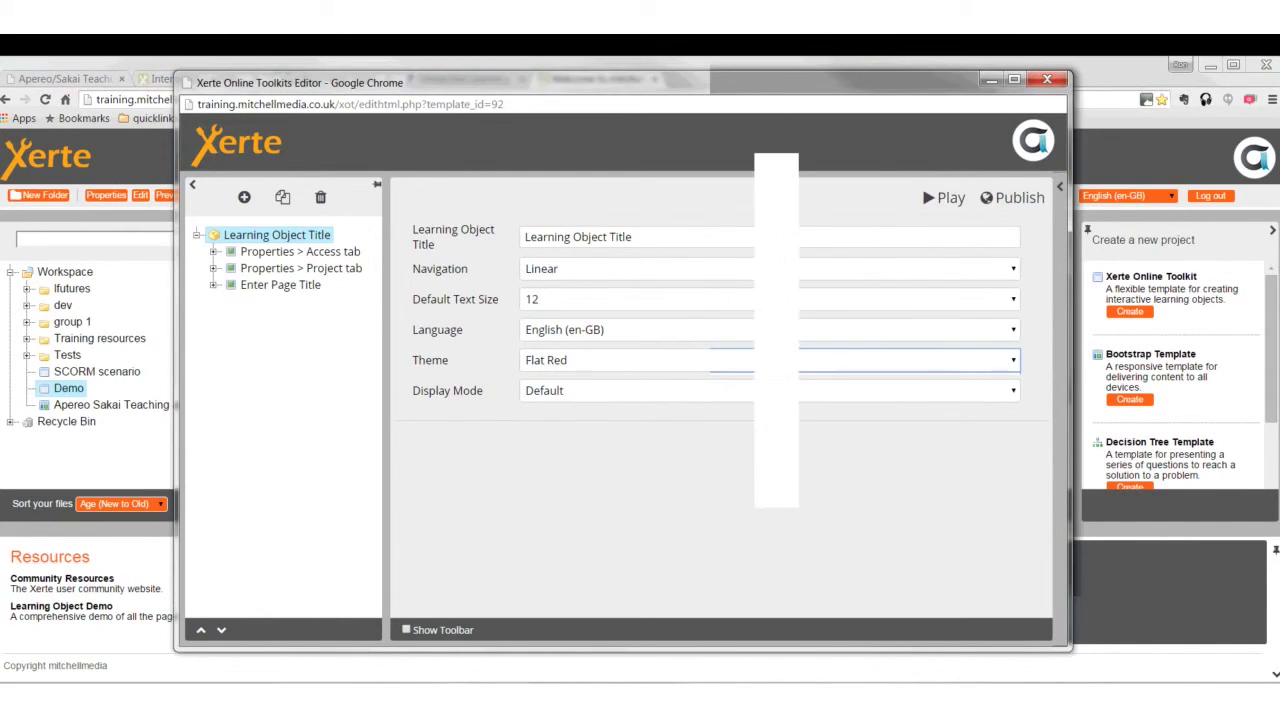
click(944, 197)
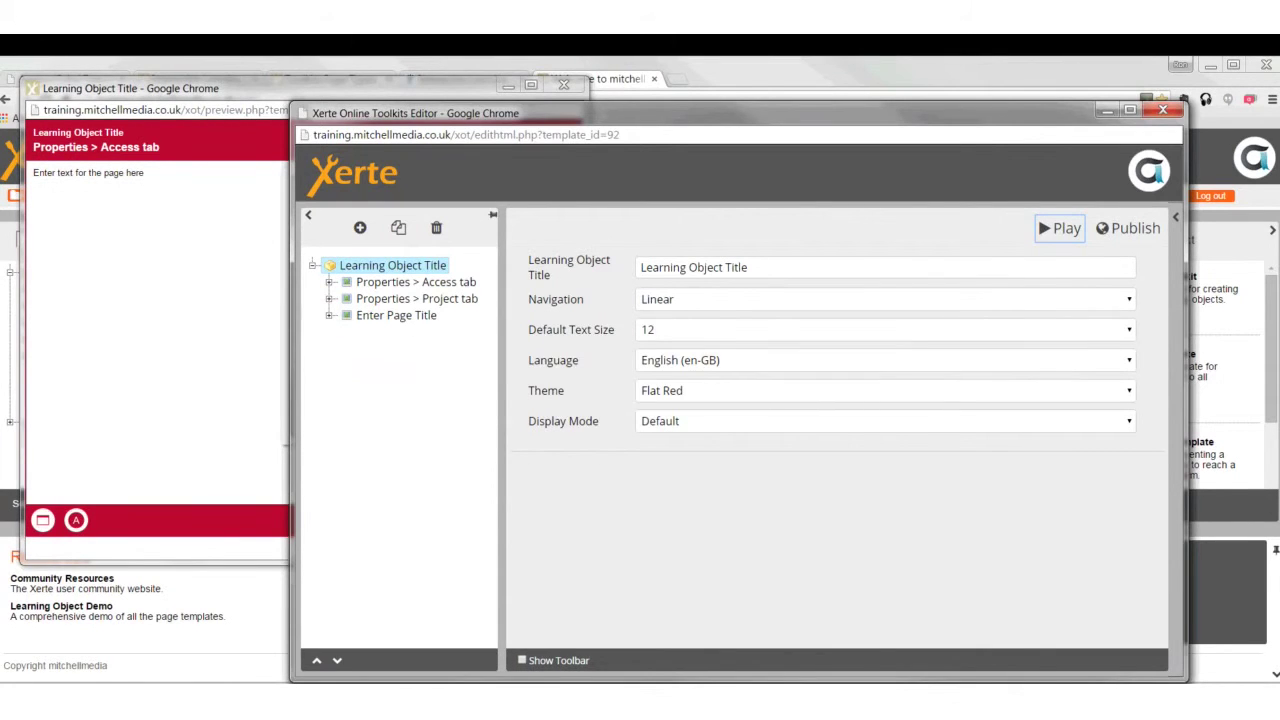
- Change the learning object's theme to Sketch and play the preview again
click(885, 390)
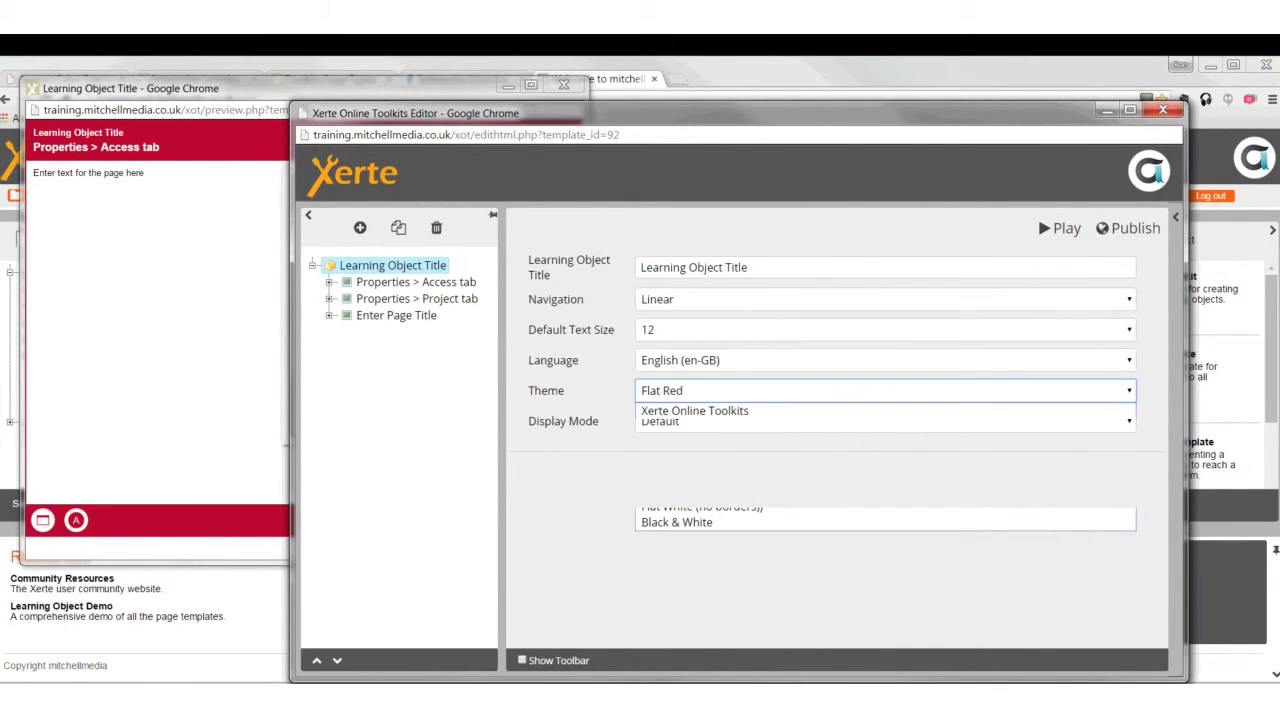
click(690, 480)
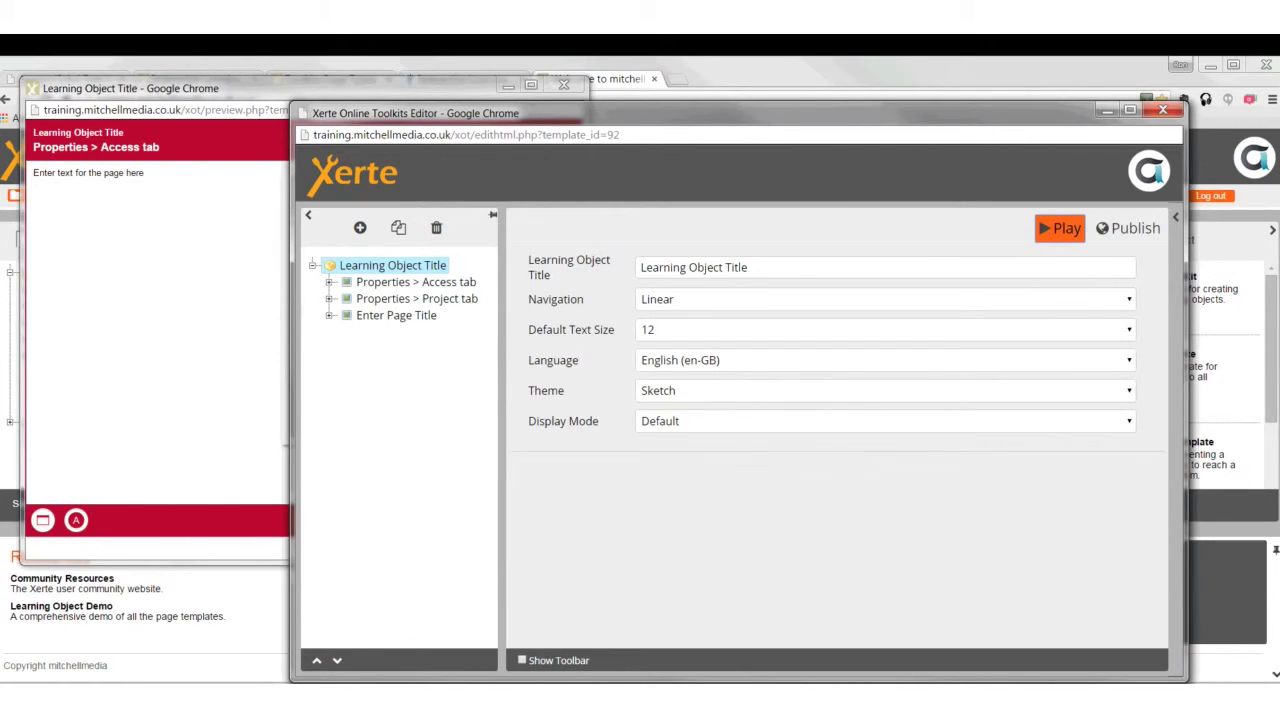
click(1059, 228)
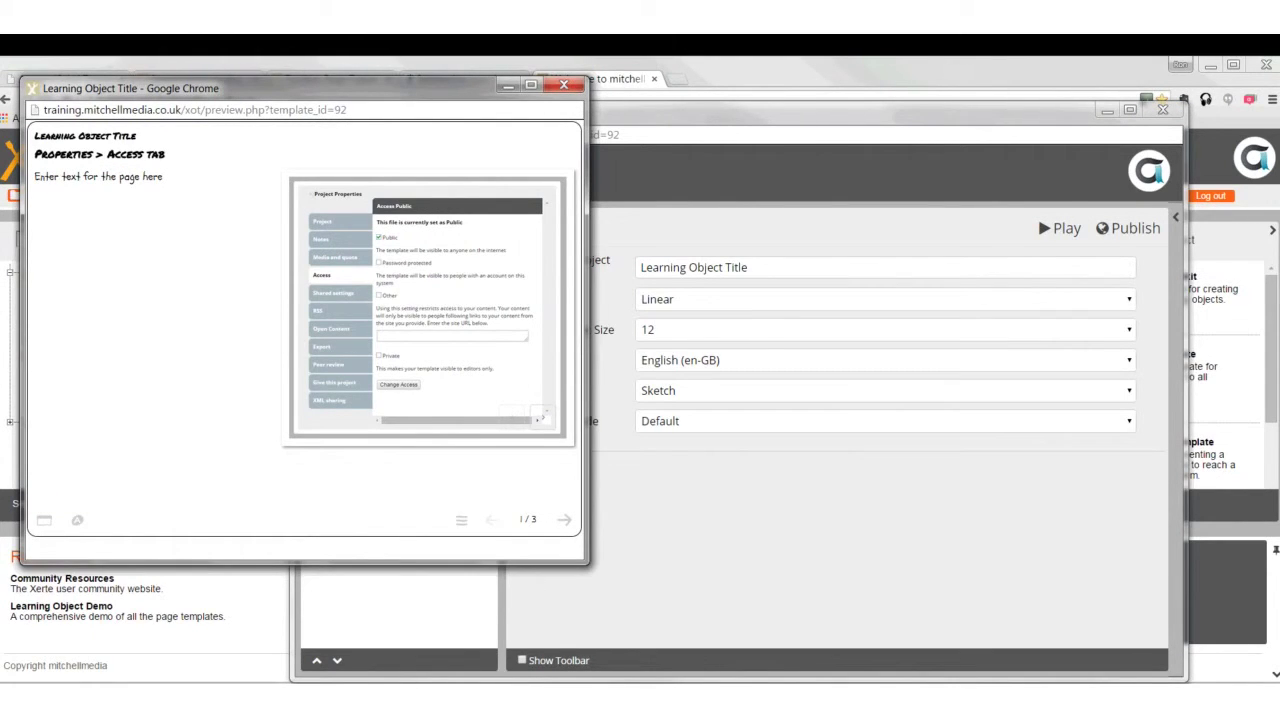
- Set the learning object's theme to Dark Grey and browse the categories of page types that can be added to it
click(880, 390)
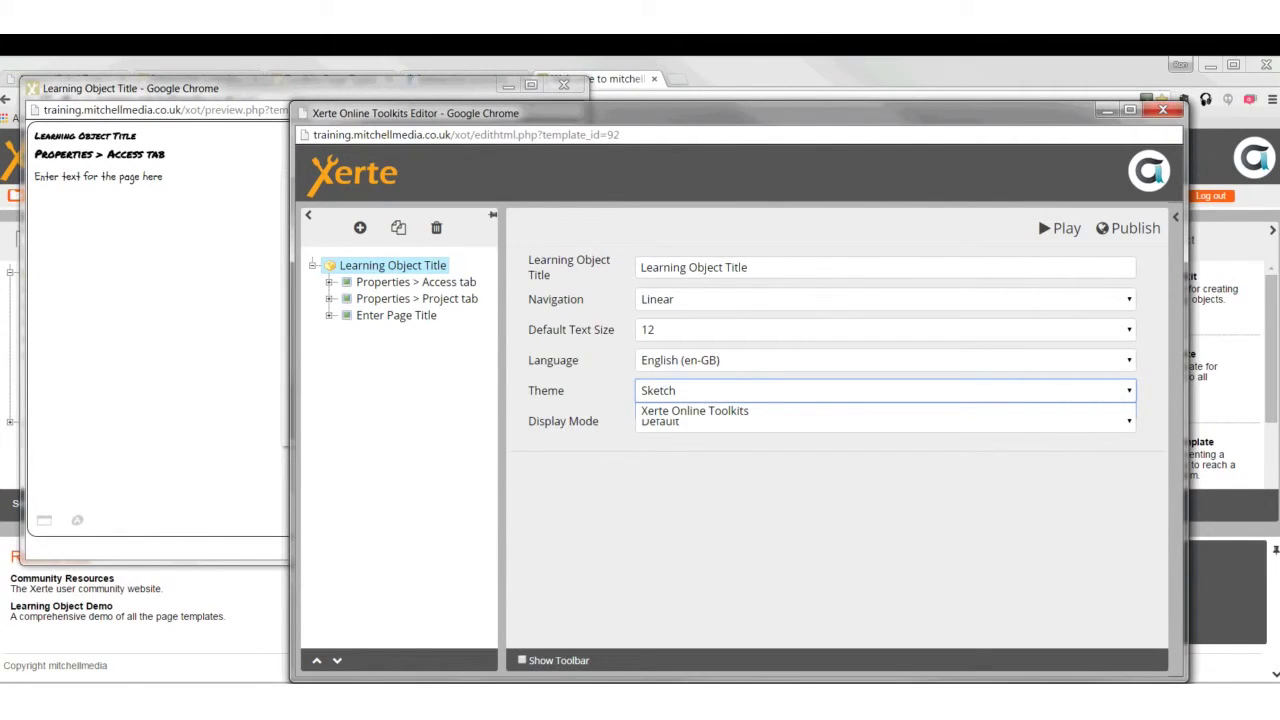
key(Return)
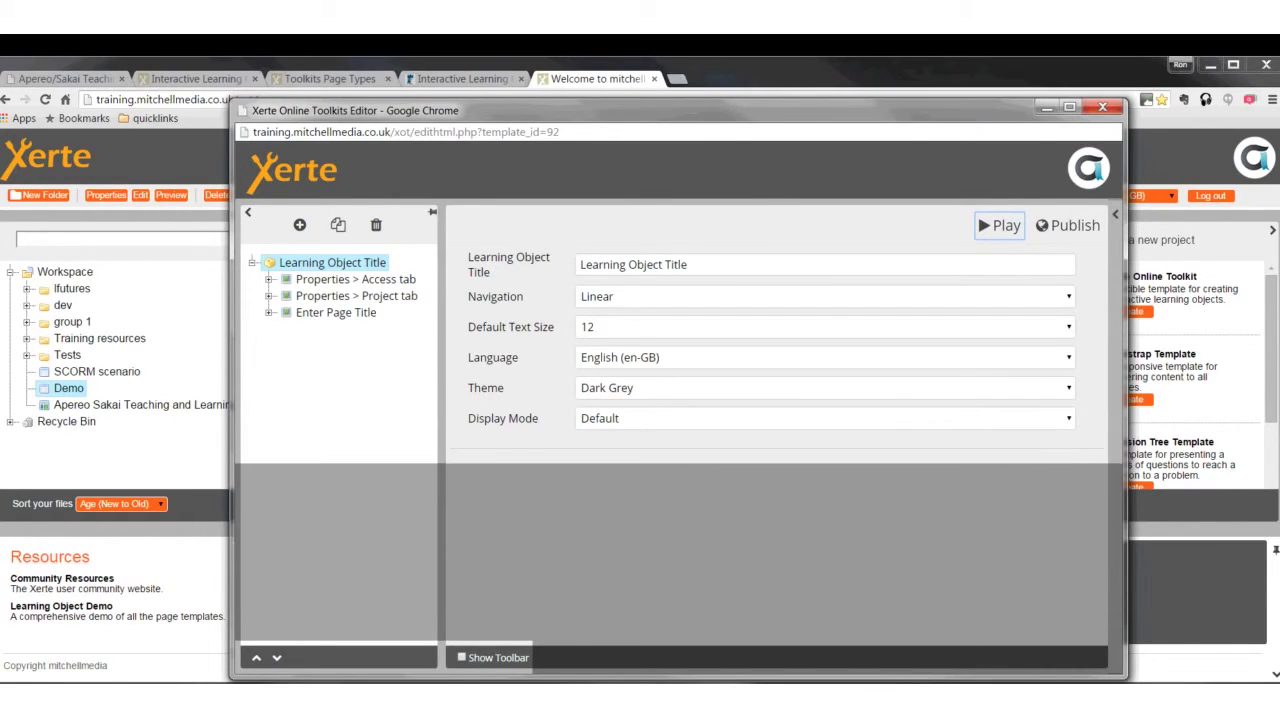
click(299, 224)
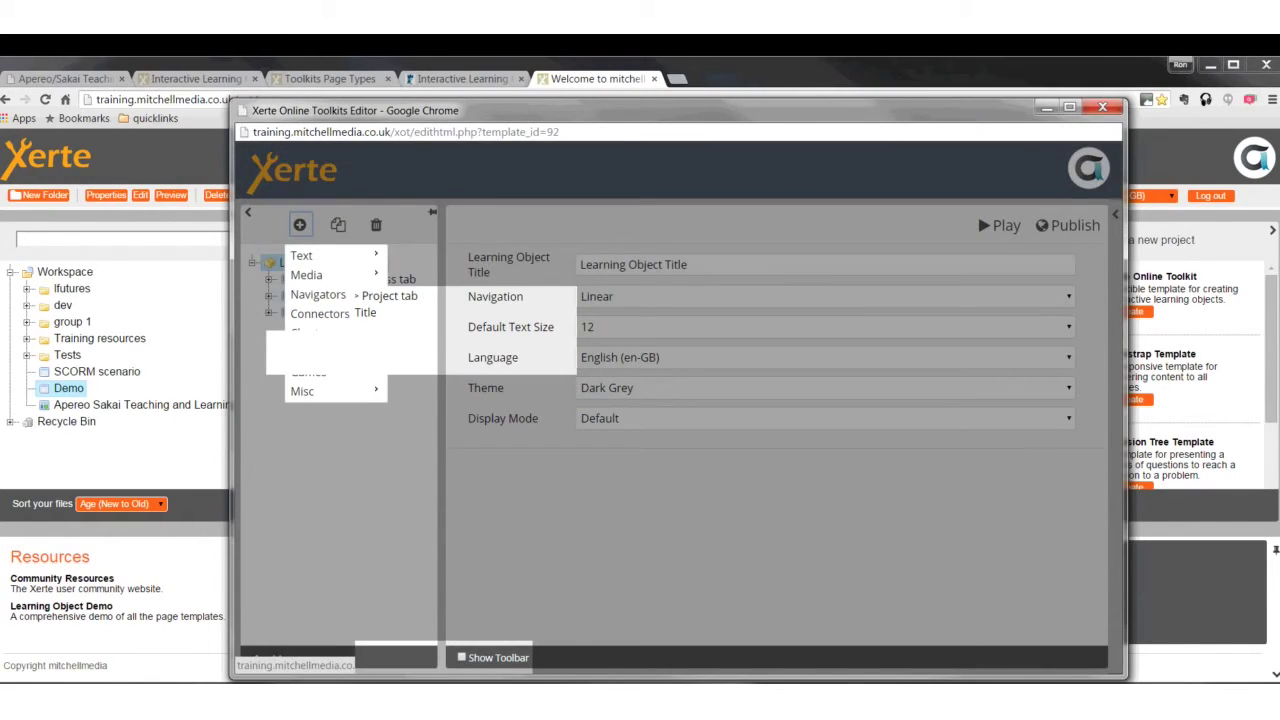
mouse_move(320, 352)
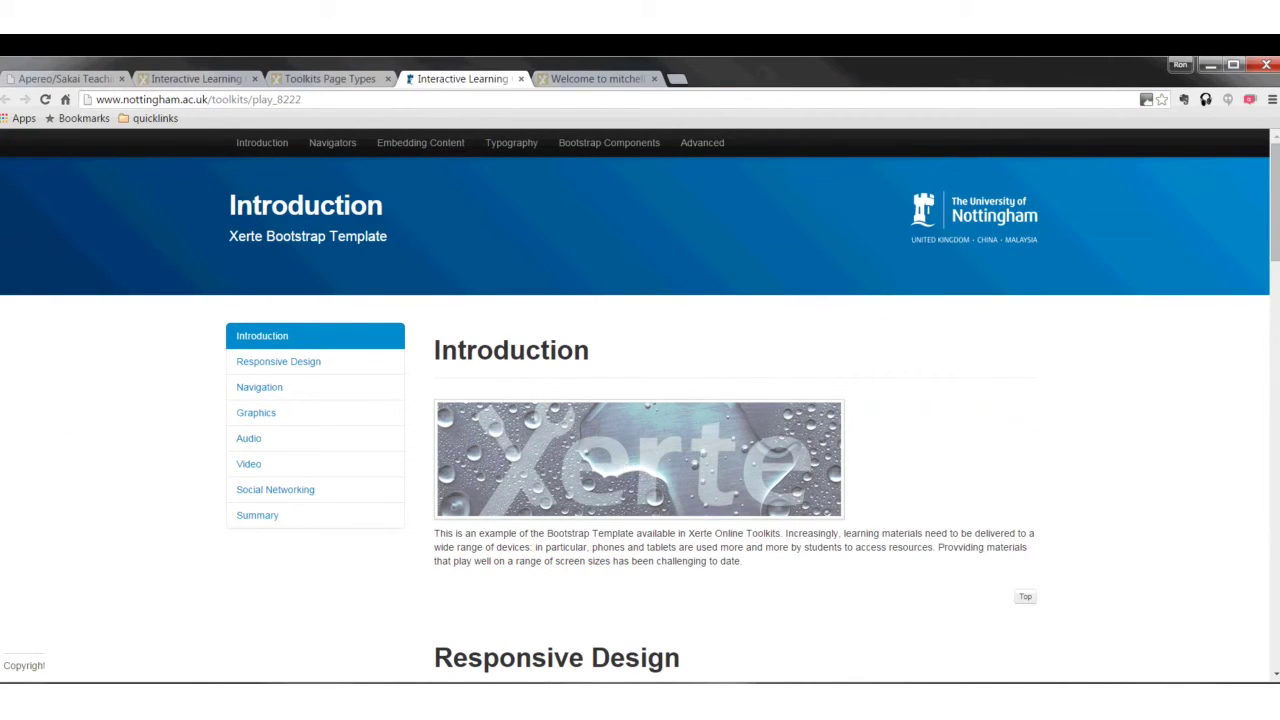
- Return from the Bootstrap template example to the Xerte Project presentation and show the Media template 2 example
key(ctrl+shift+Tab)
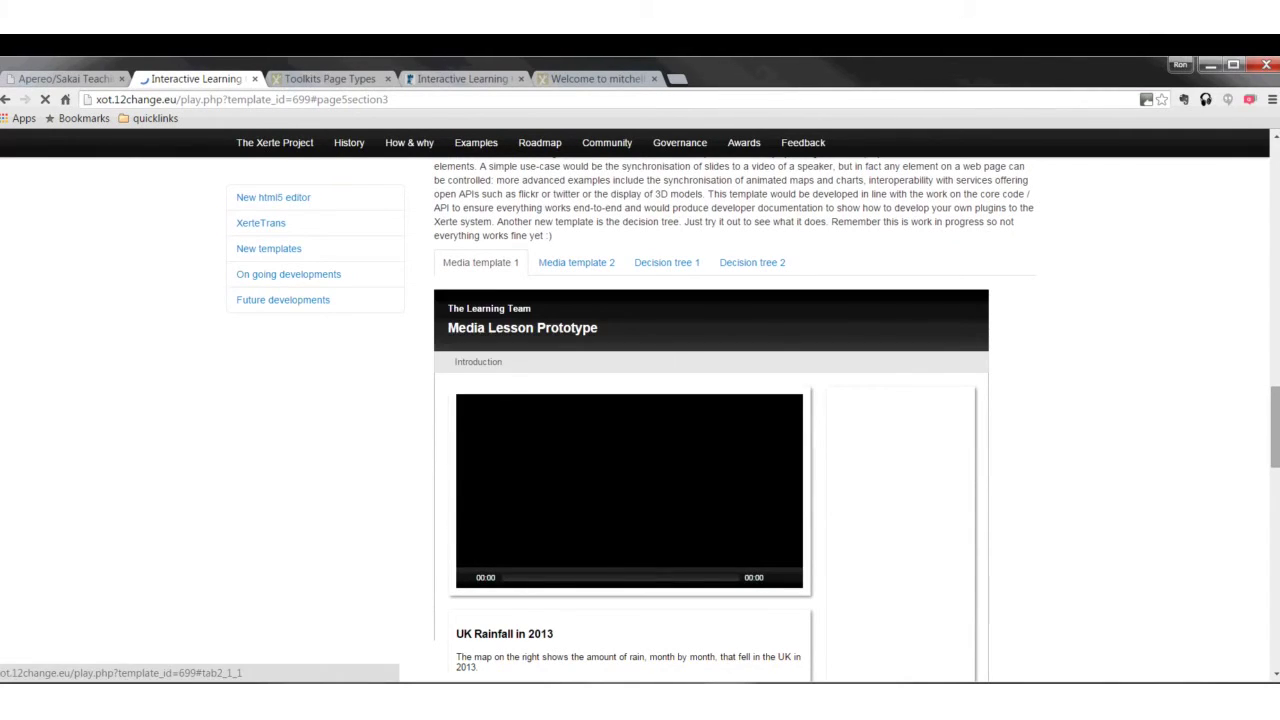
click(576, 262)
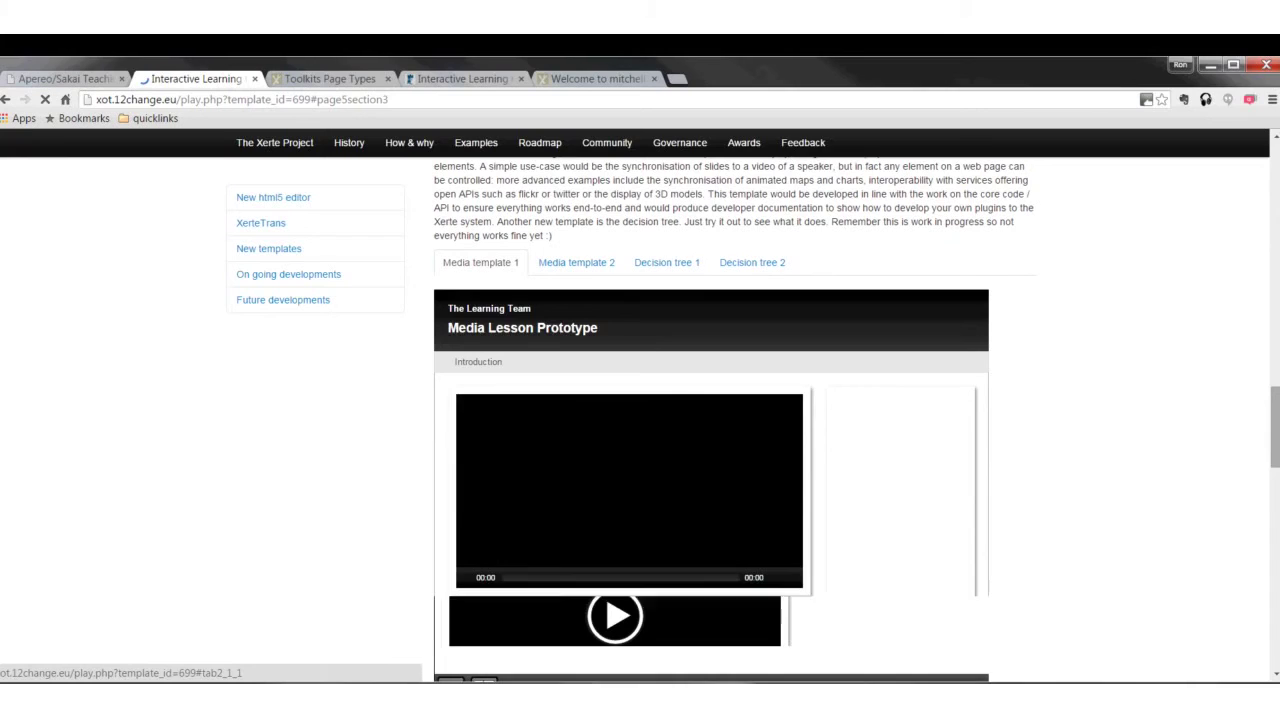